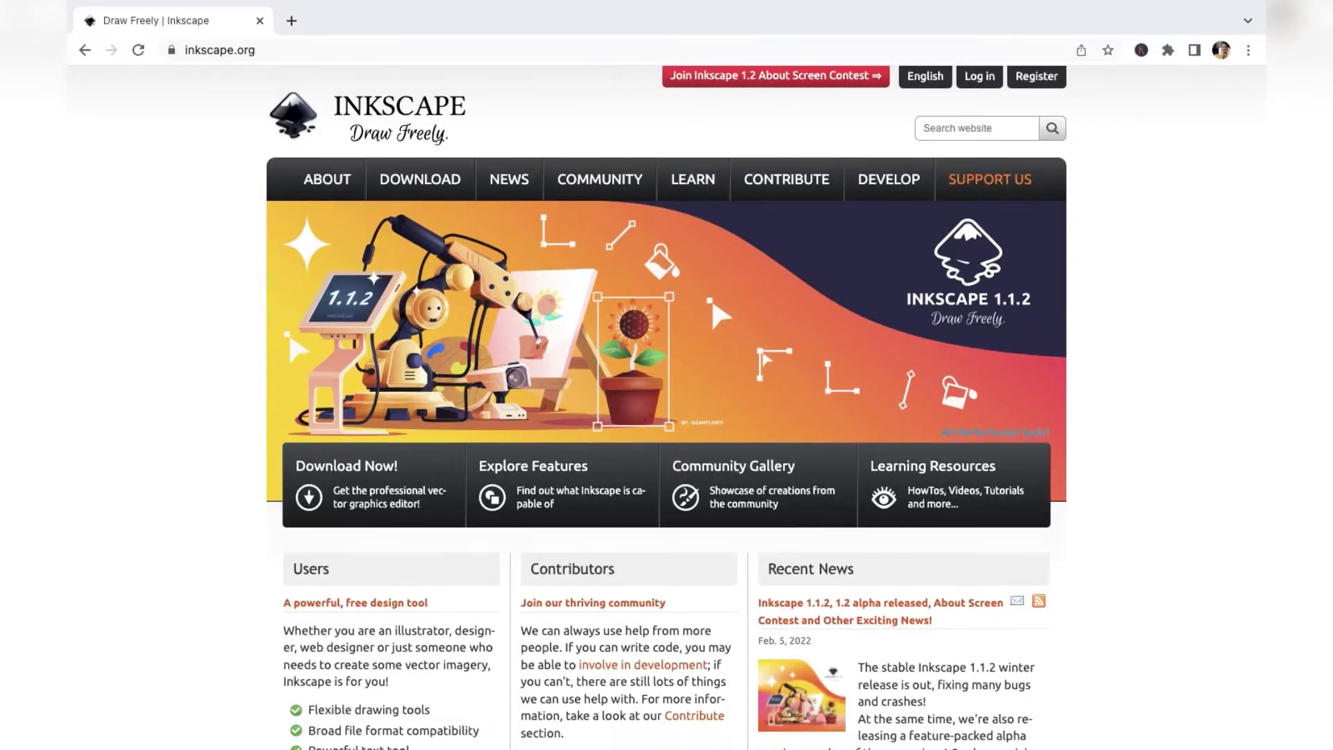
- Download the Inkscape 1.1.2 macOS disk image (dmg) from the Current Version downloads page
mouse_move(444, 186)
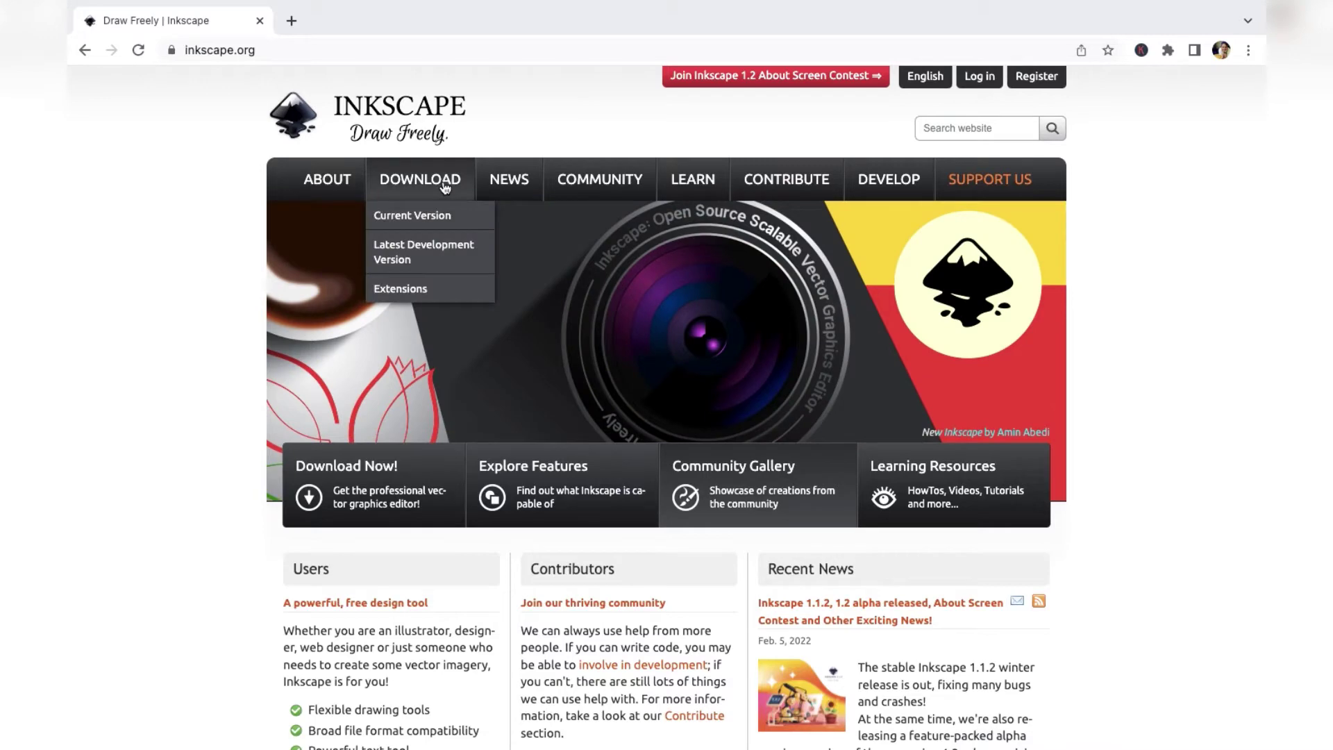
left_click(413, 220)
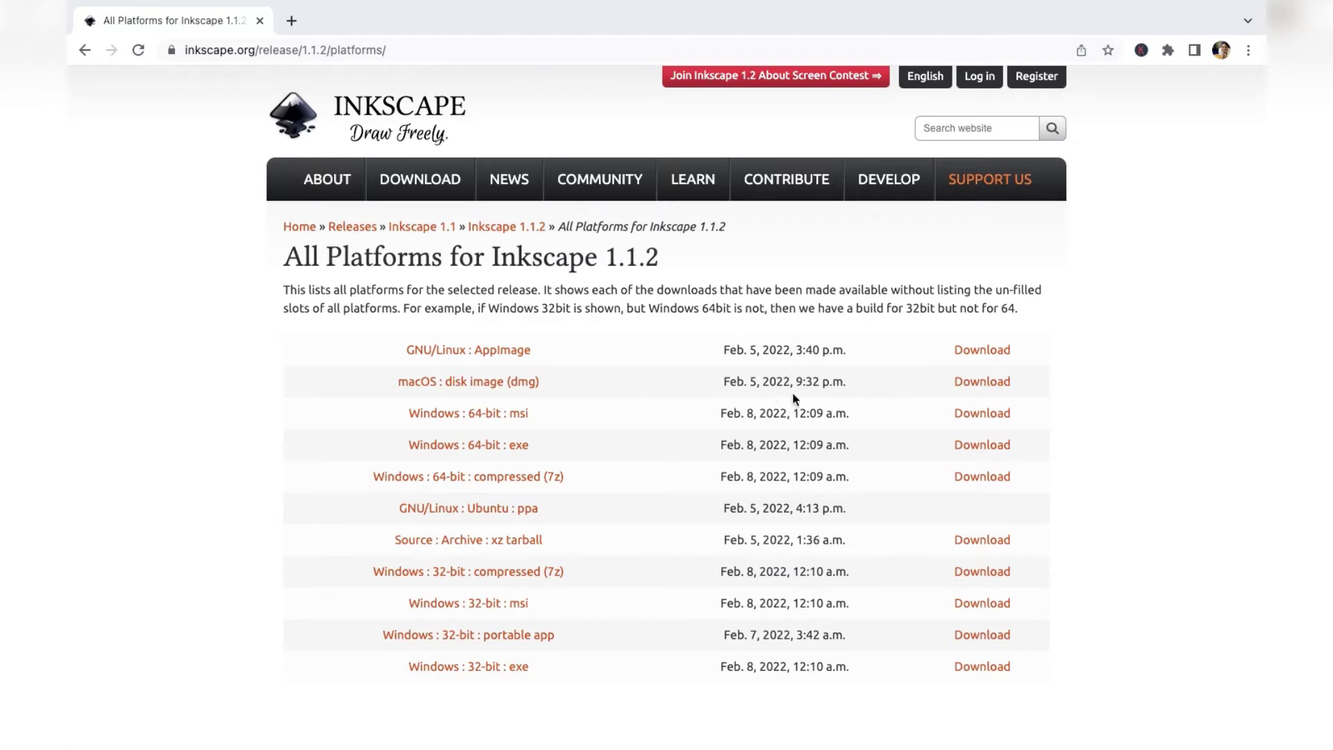
left_click(965, 383)
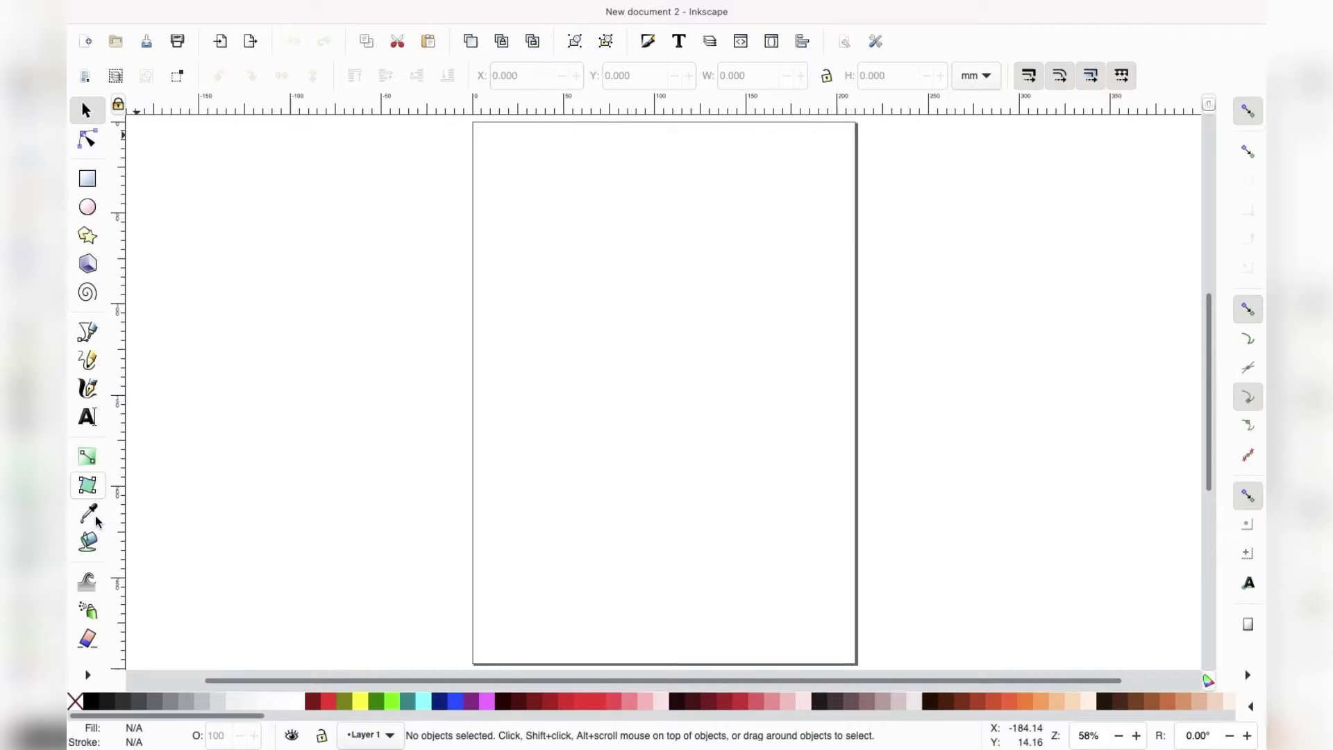
- Draw a tall 13.251 × 186.882 mm red rectangle on the page and set Rx to 0
left_click(88, 179)
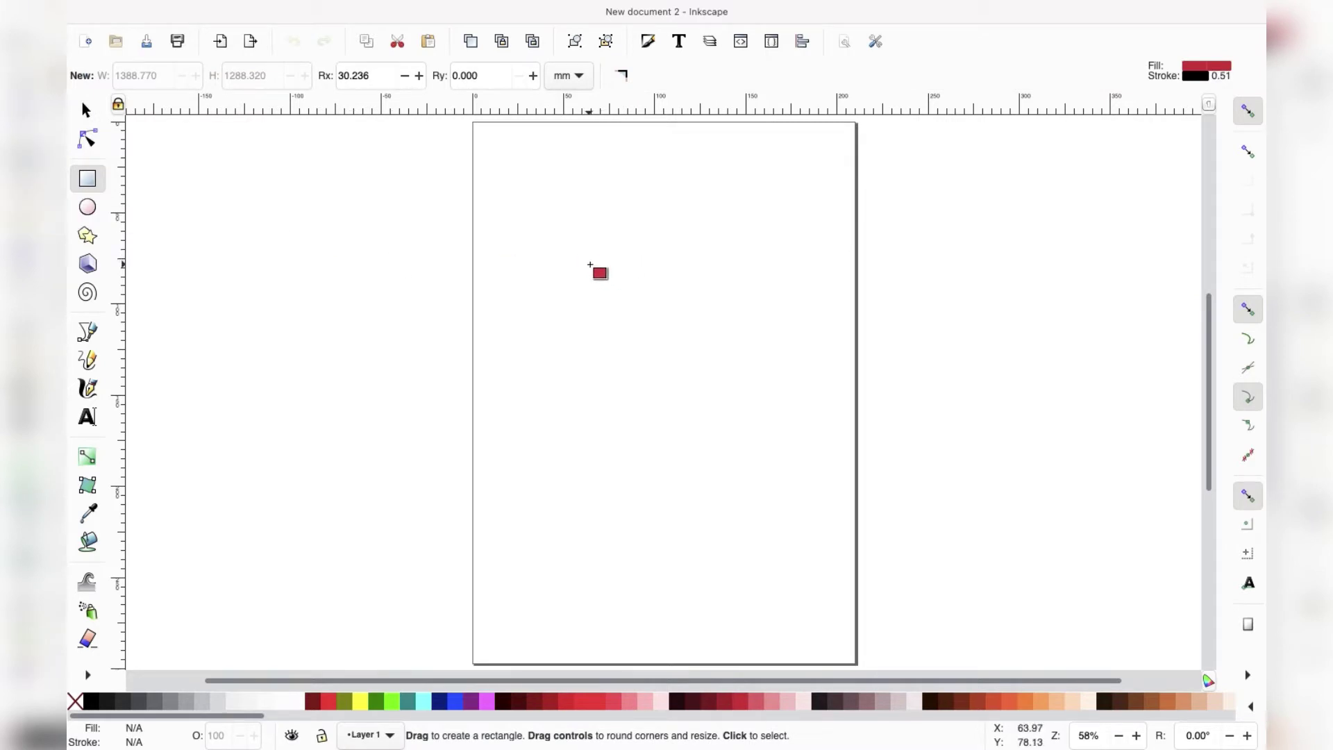
left_click_drag(590, 264, 613, 604)
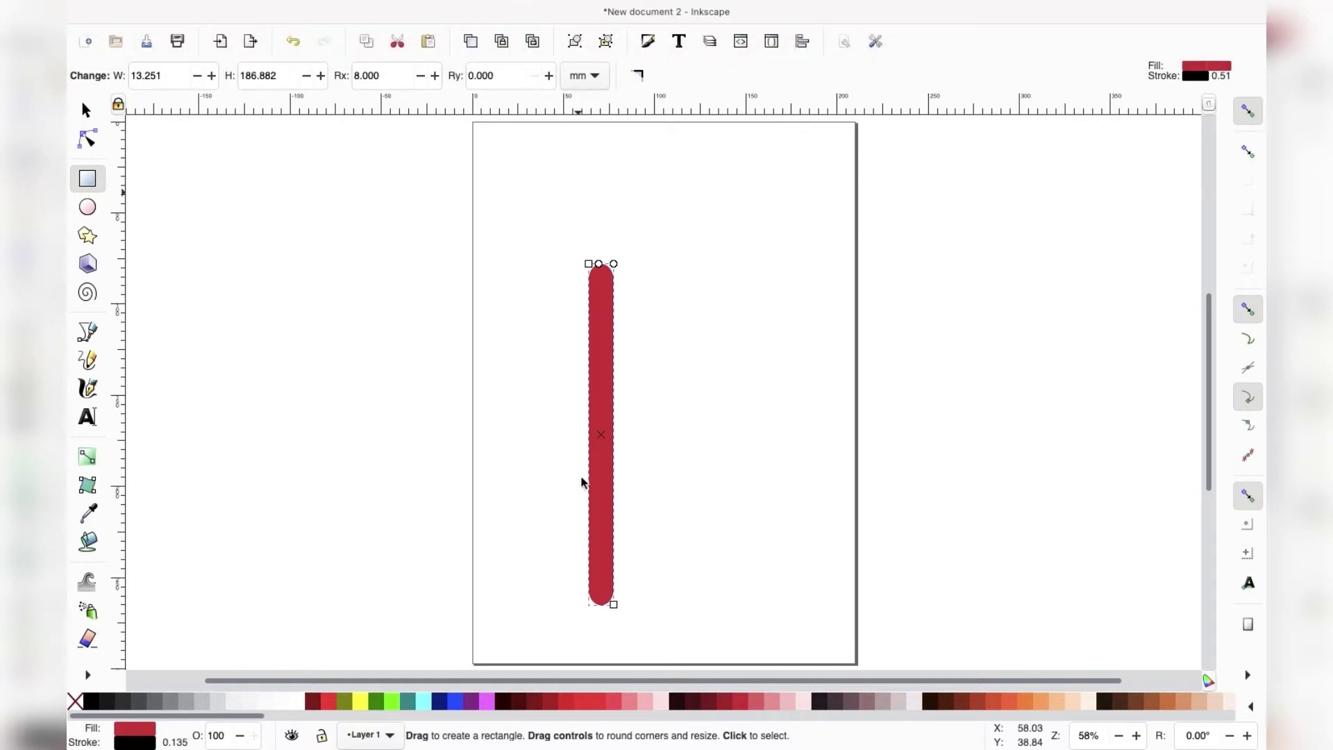
mouse_move(380, 4)
double_click(390, 75)
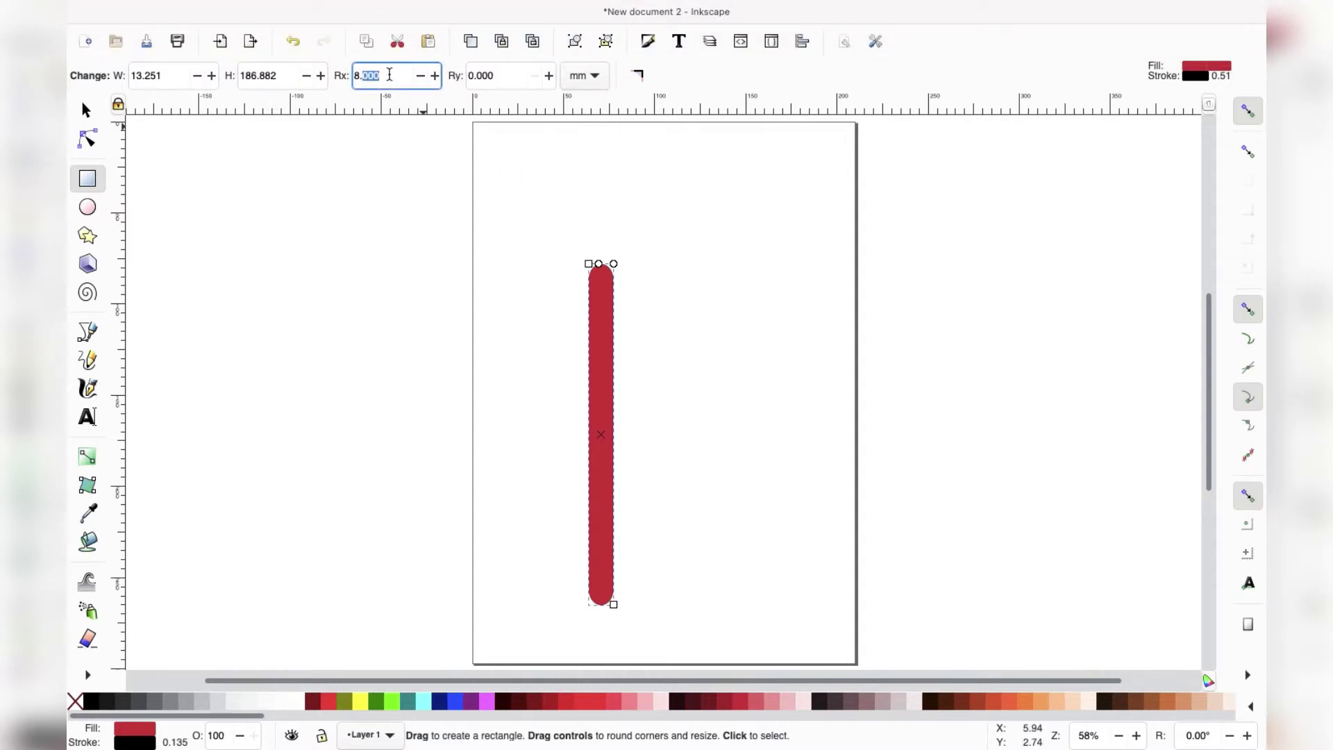
triple_click(389, 74)
type("0")
key("Return")
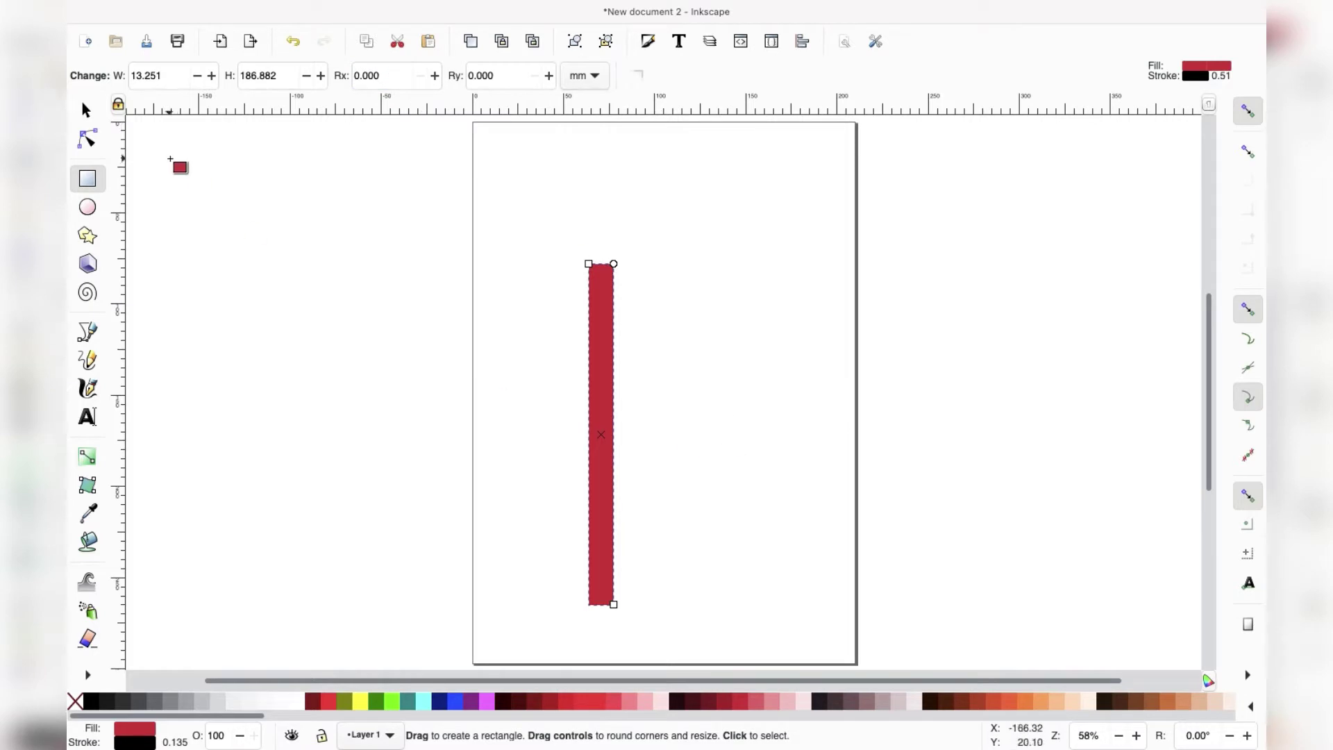
- Fill the rectangle green and move it down and to the right
left_click(86, 110)
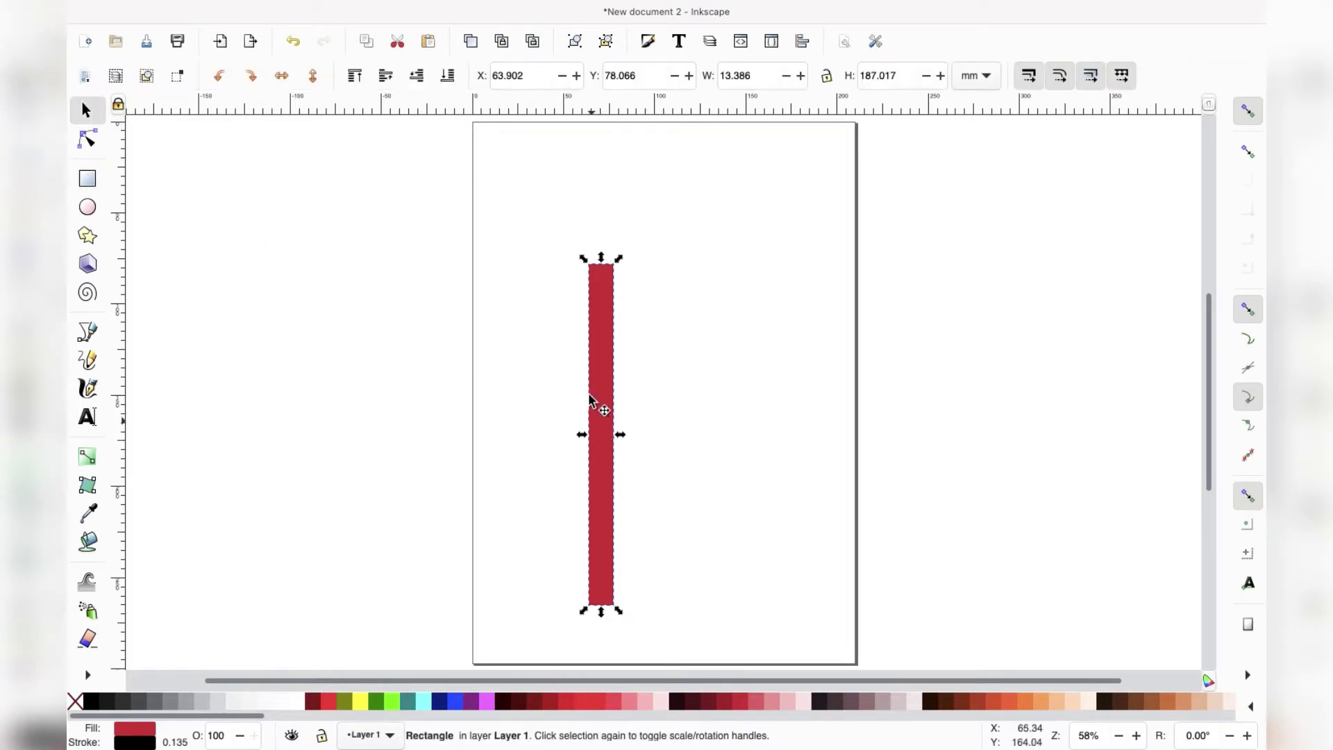
left_click(377, 702)
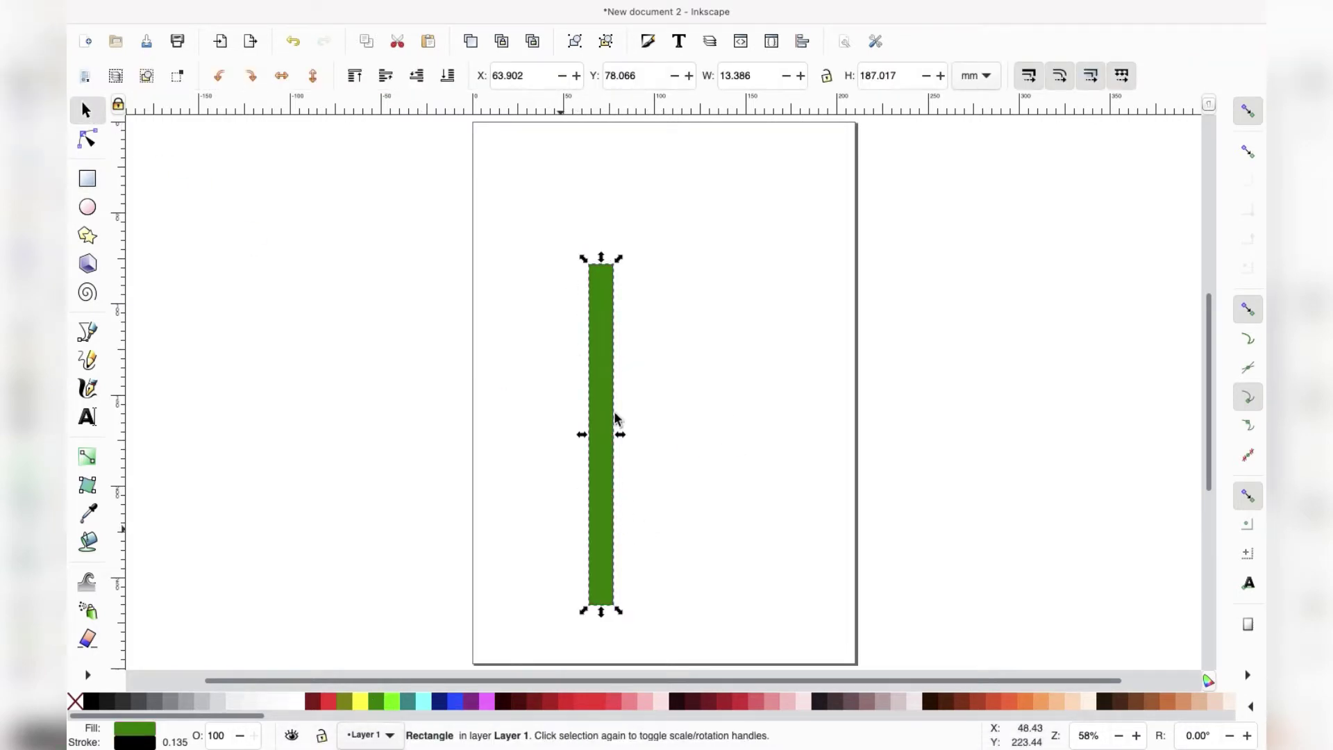
left_click_drag(615, 367, 628, 409)
scroll(628, 408, "down", 3)
scroll(643, 275, "up", 3)
scroll(644, 274, "right", 2)
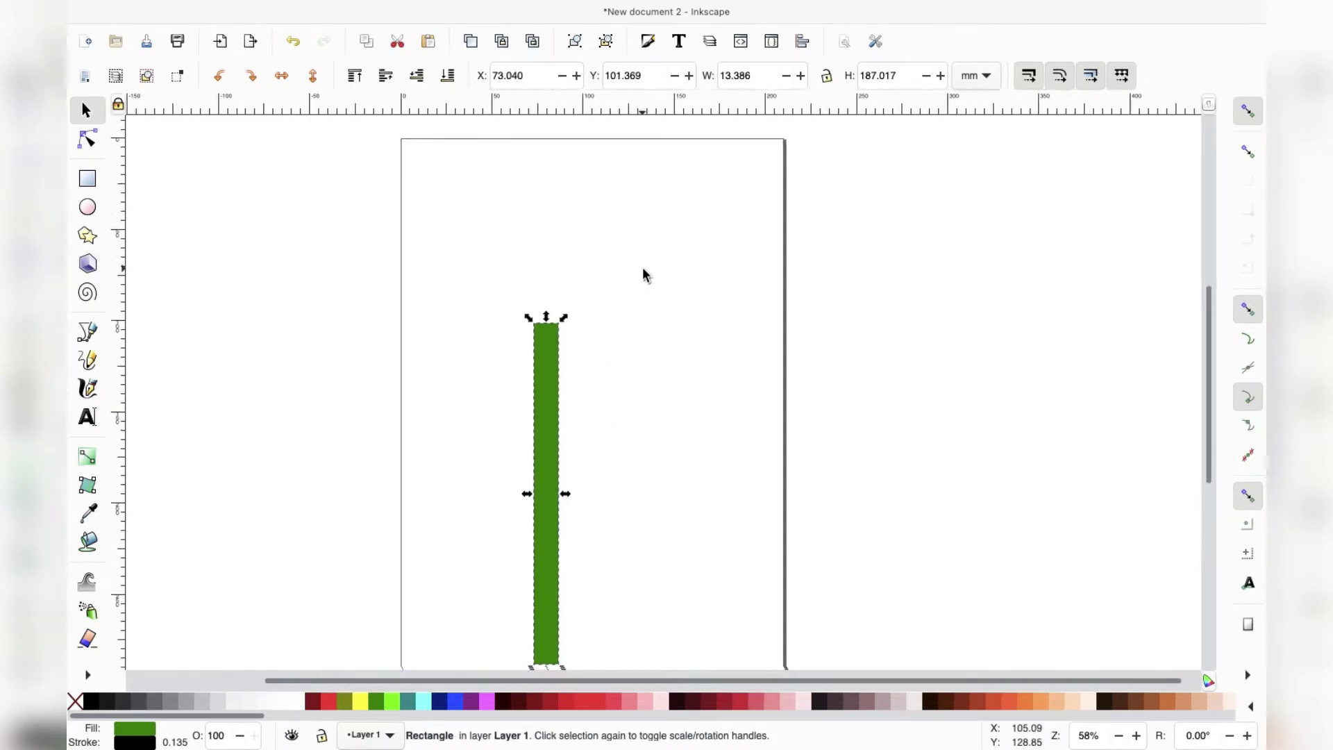
scroll(644, 274, "down", 1)
- Narrow the rectangle into a thin 7.903 × 180.163 mm stem near the page centre
left_click_drag(556, 327, 660, 304)
left_click_drag(590, 360, 526, 360)
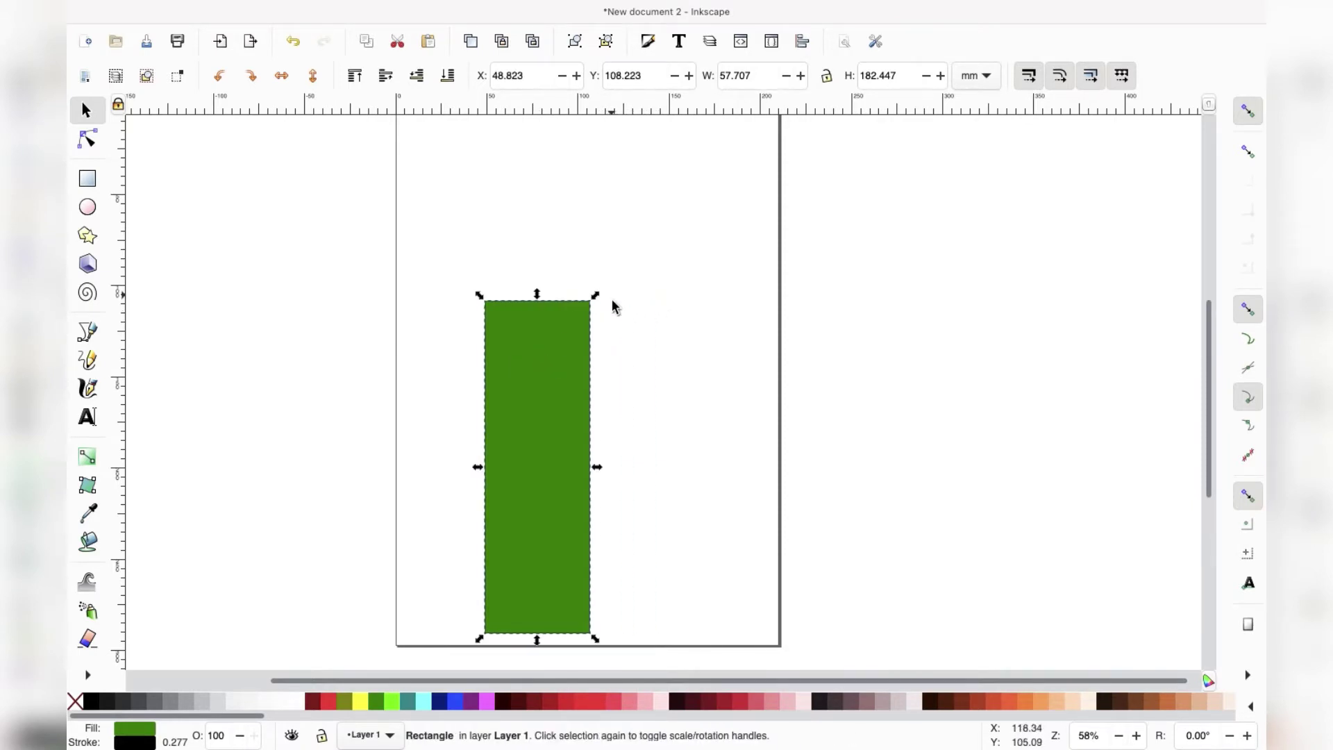
left_click_drag(595, 297, 507, 300)
left_click_drag(493, 354, 566, 379)
left_click(577, 382)
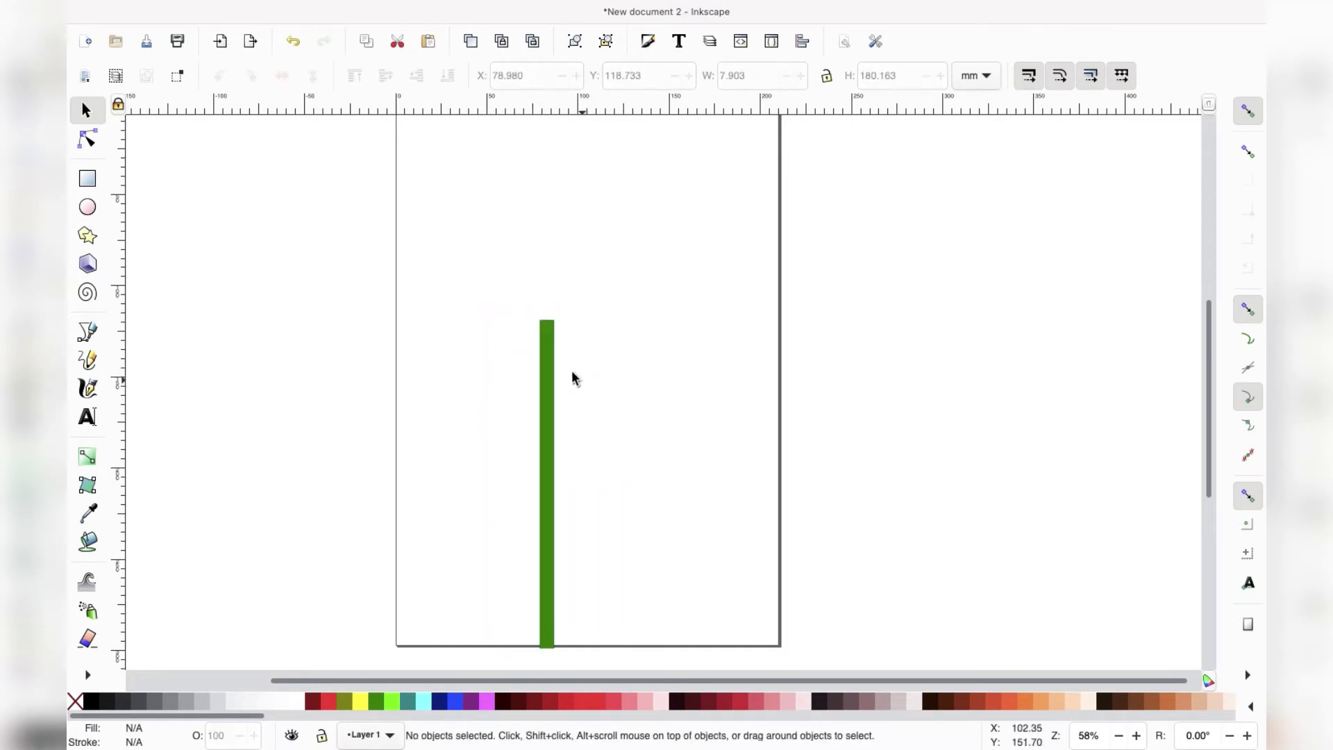
- Convert the green stem rectangle into a path with Path > Object to Path
left_click(548, 358)
mouse_move(270, 6)
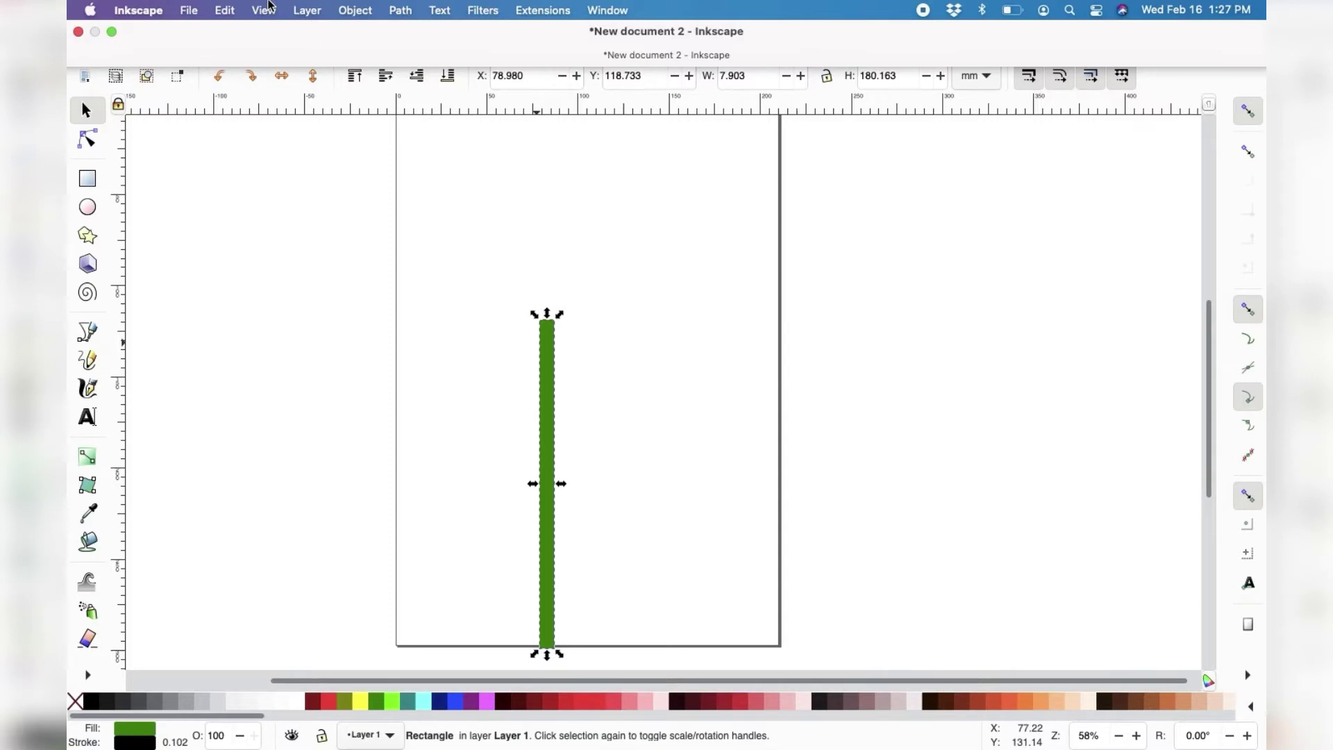
left_click(400, 10)
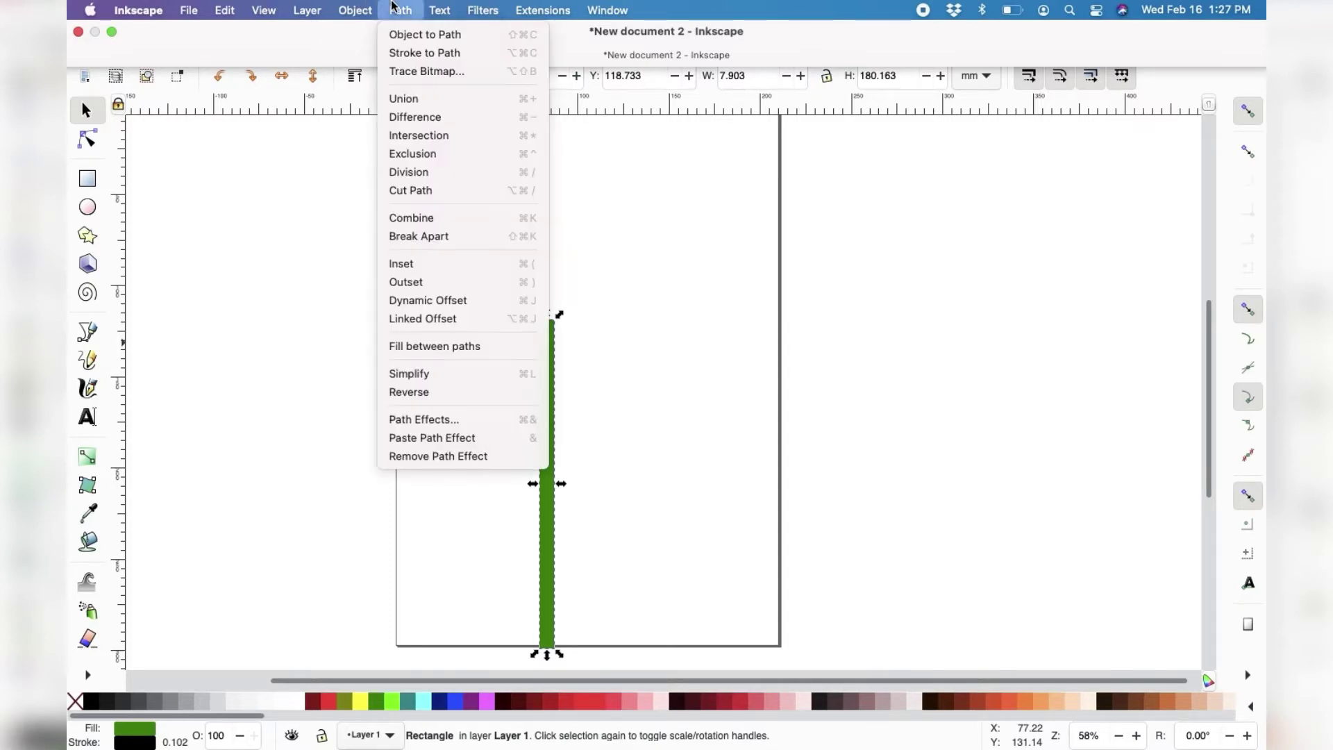
left_click(411, 38)
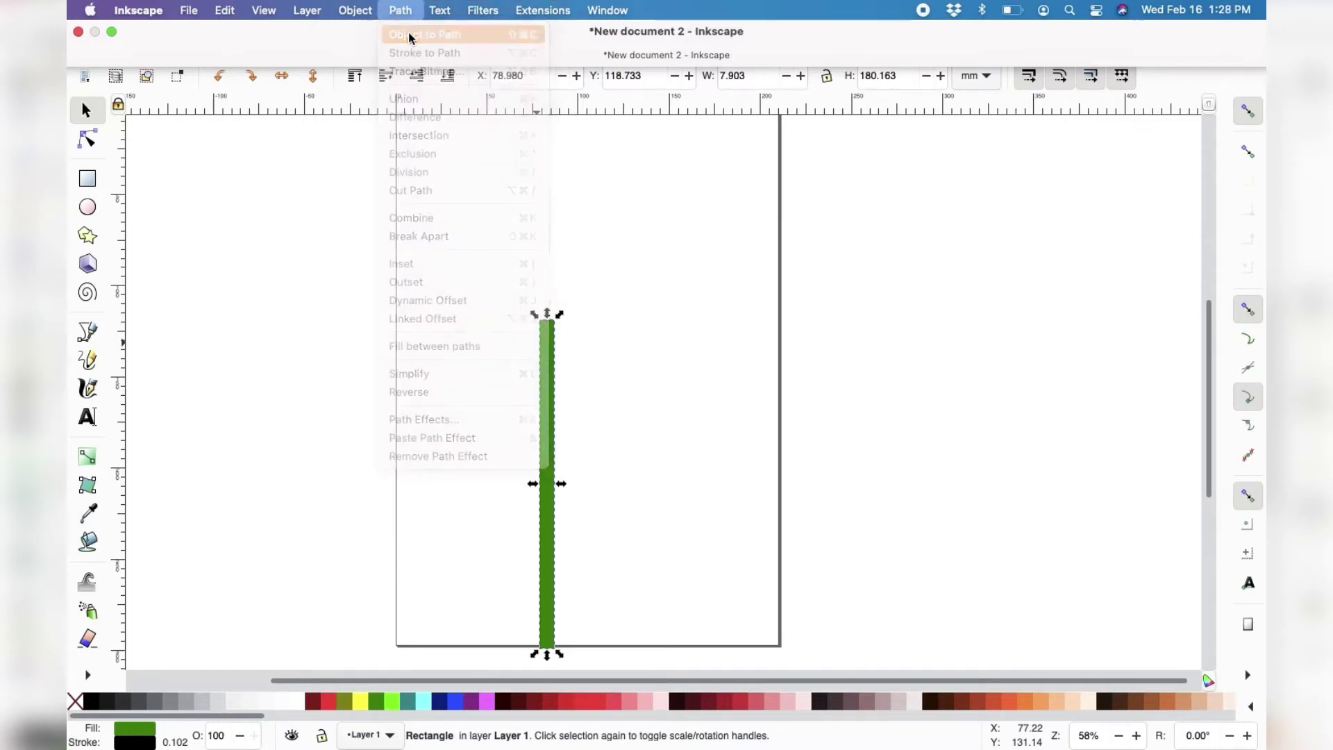
- Try smooth, corner, symmetric and auto-smooth bottom nodes, then make all segments straight lines
left_click(86, 142)
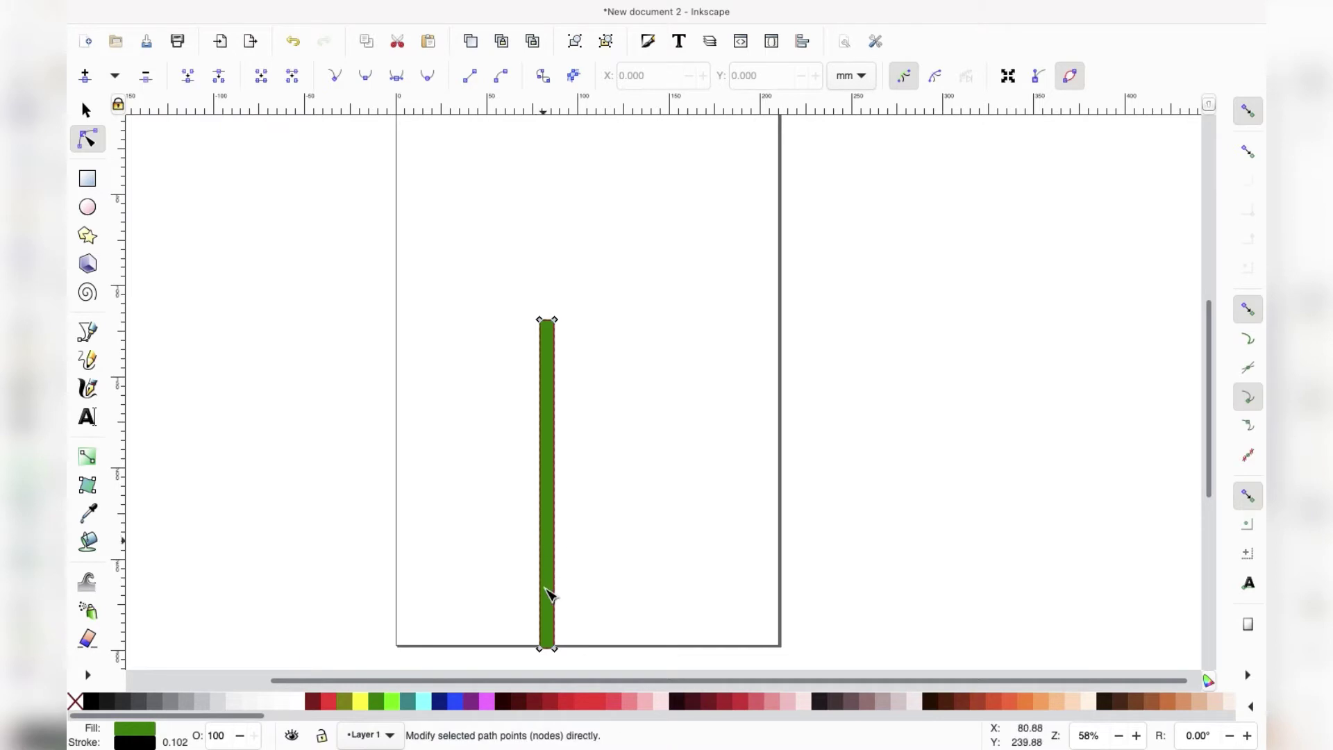
left_click_drag(514, 604, 595, 667)
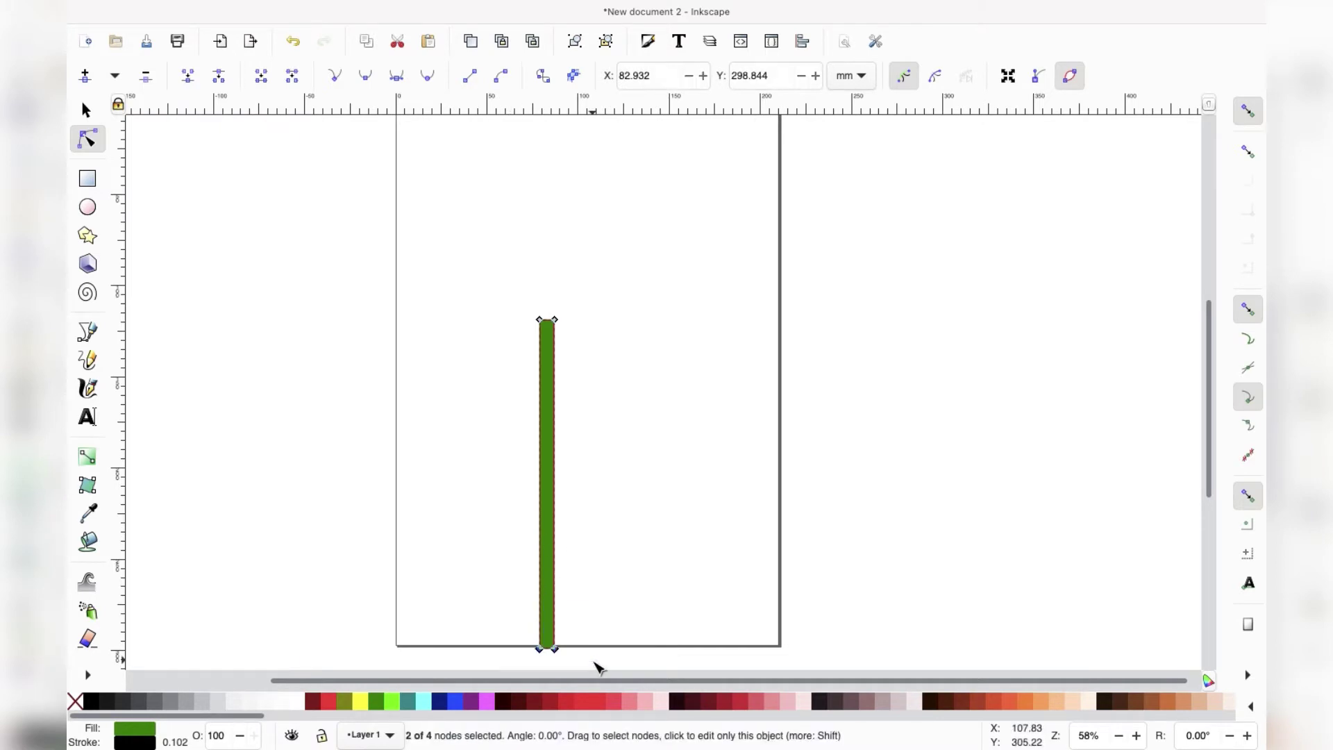
left_click(365, 80)
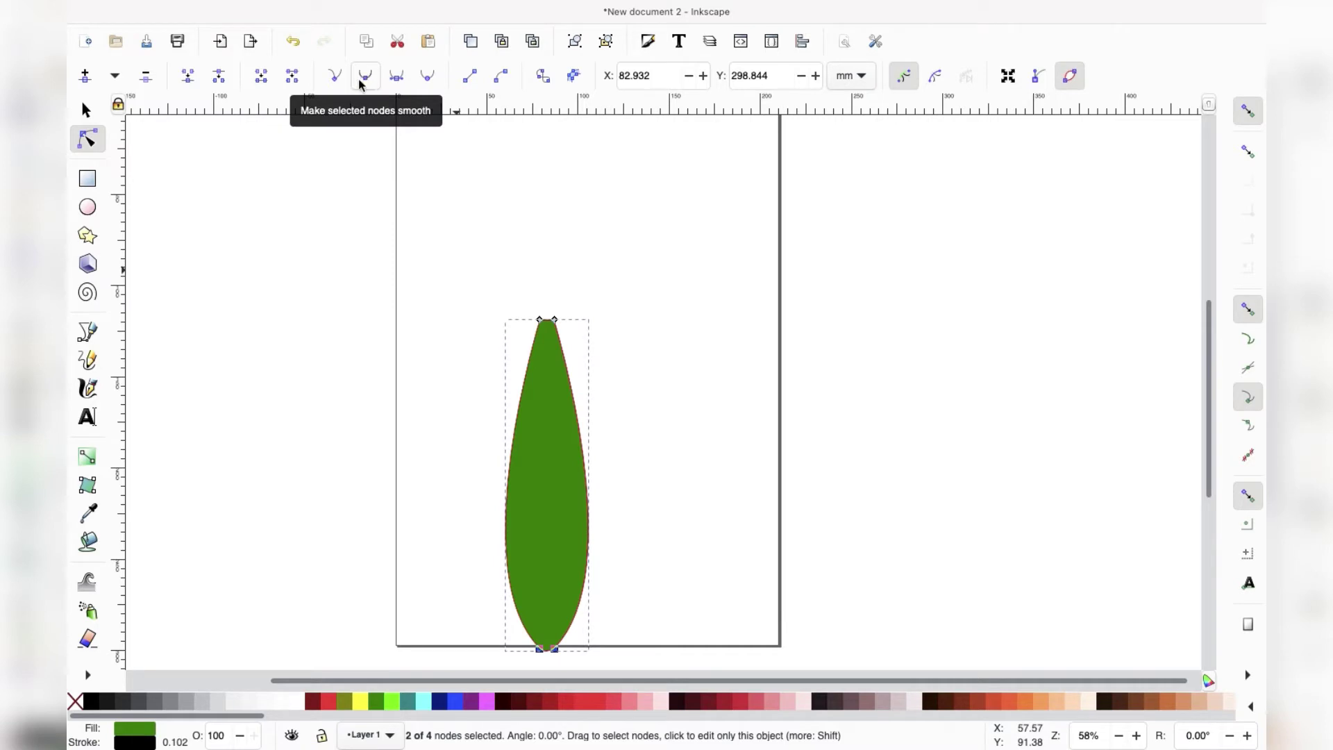
left_click(344, 84)
left_click(344, 84)
left_click(365, 79)
left_click(401, 80)
left_click(401, 80)
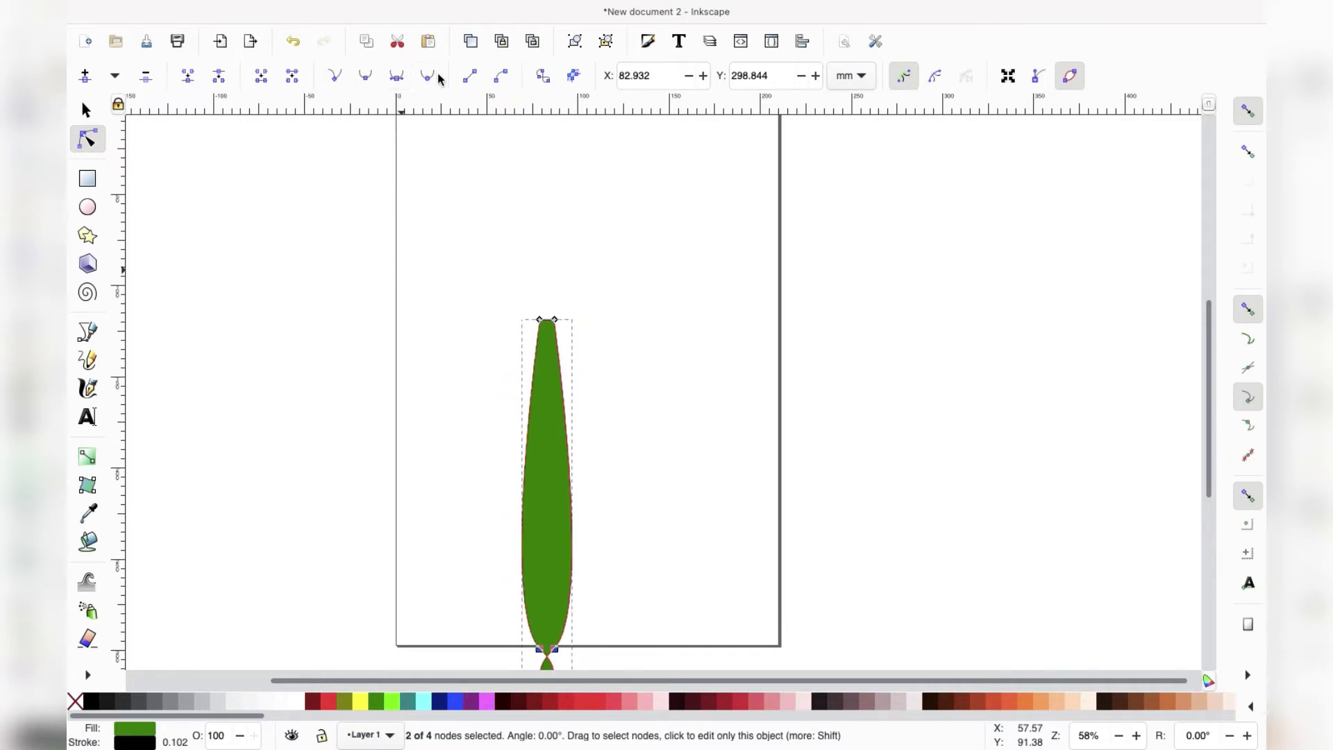
left_click(427, 76)
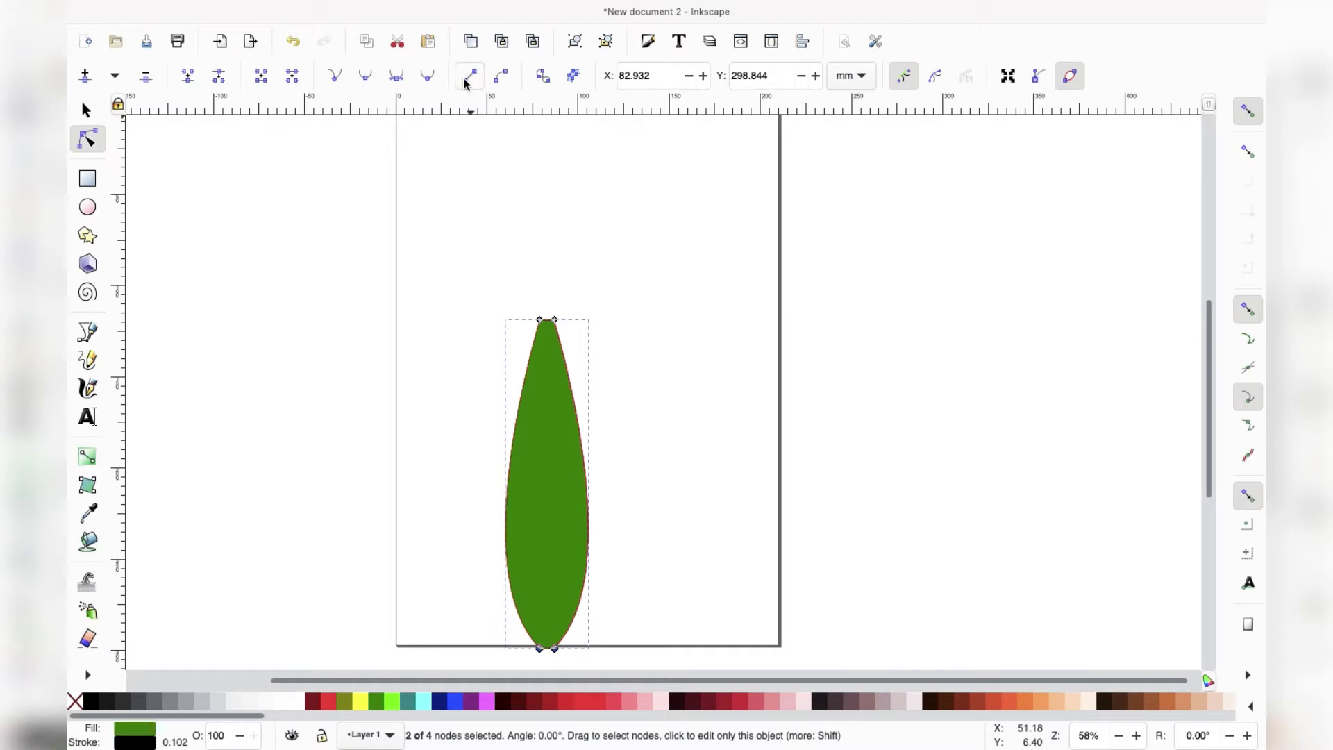
left_click_drag(451, 289, 651, 686)
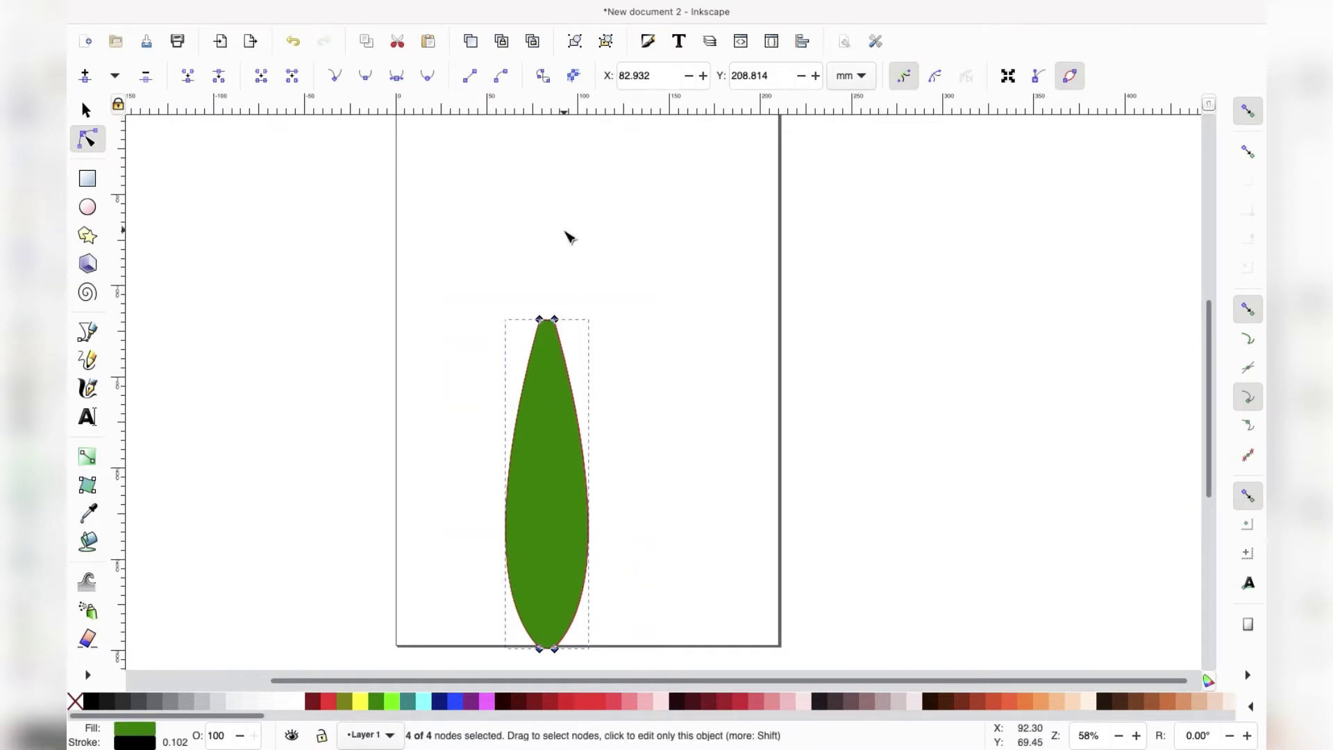
left_click(470, 76)
- Nudge the stem right and draw a full circle above it with 0 start and end angles
key("s")
left_click_drag(542, 460, 554, 458)
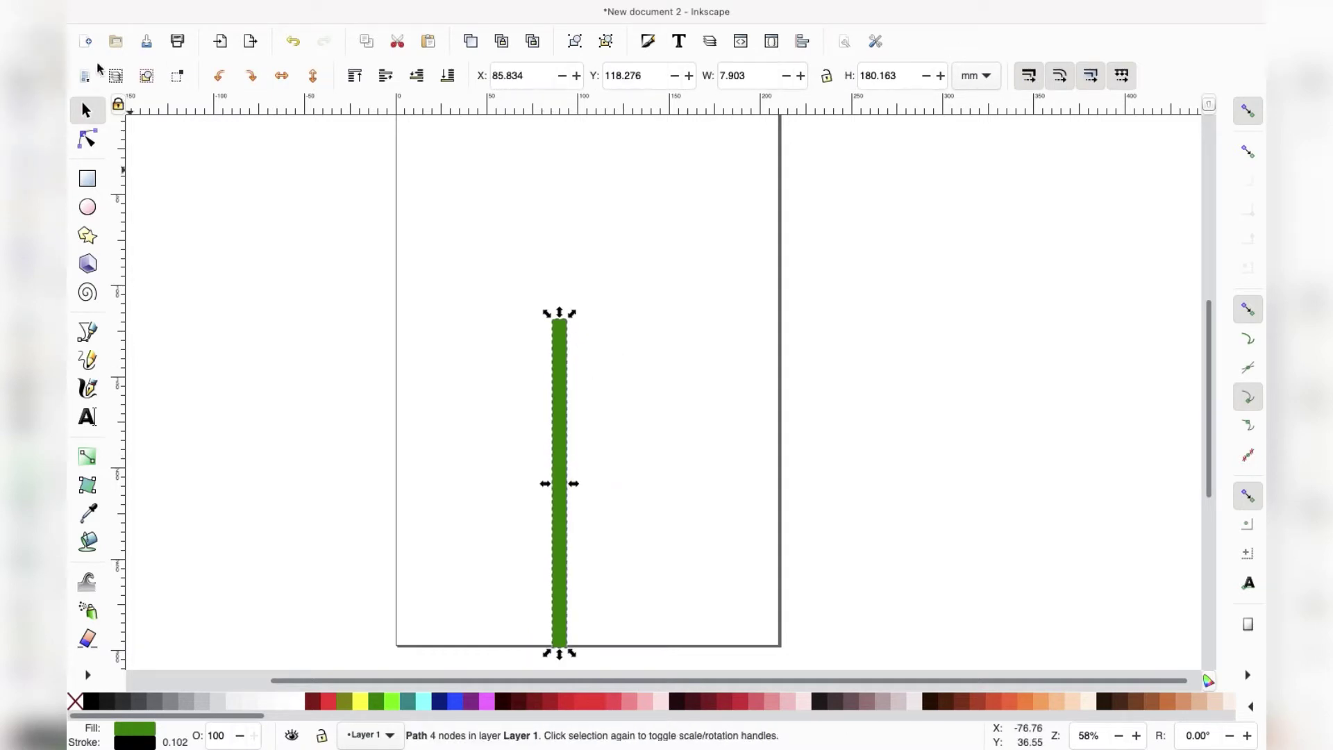
left_click(89, 207)
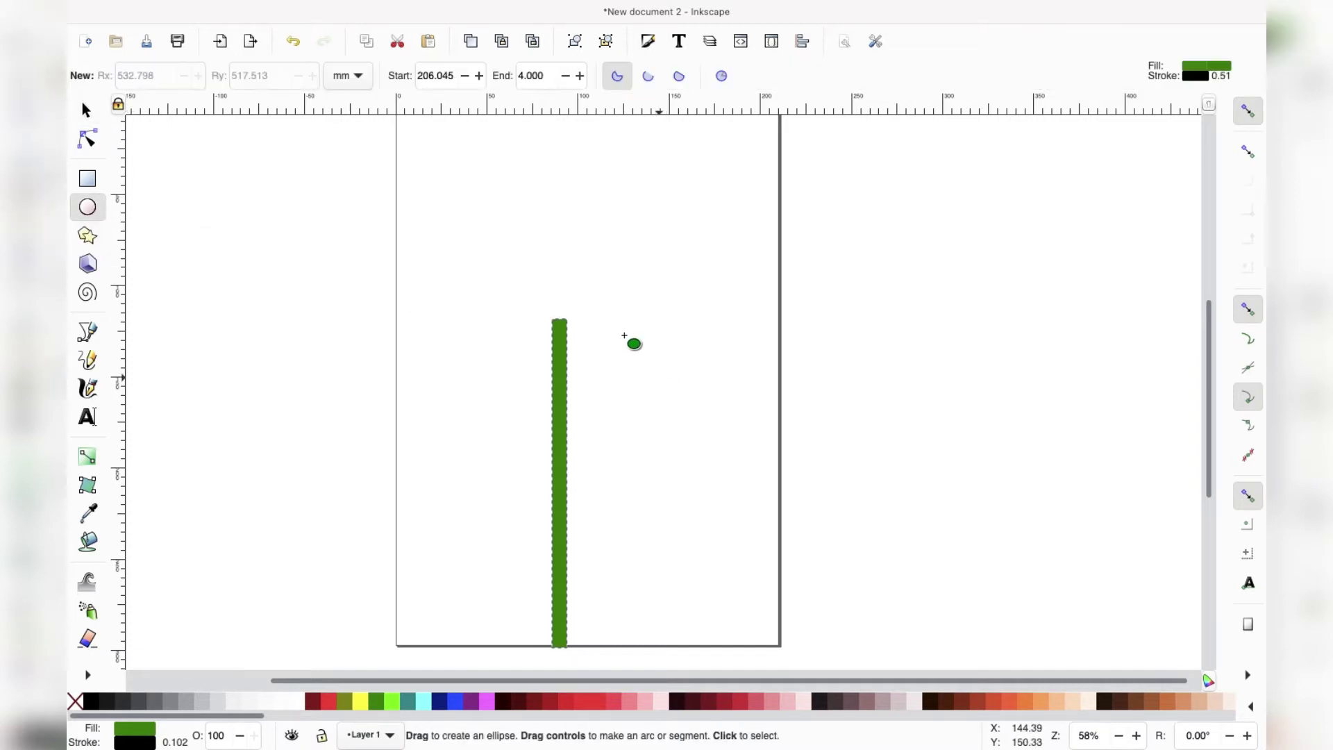
mouse_move(610, 238)
left_mouse_down()
mouse_move(690, 345)
mouse_move(712, 348)
left_mouse_up()
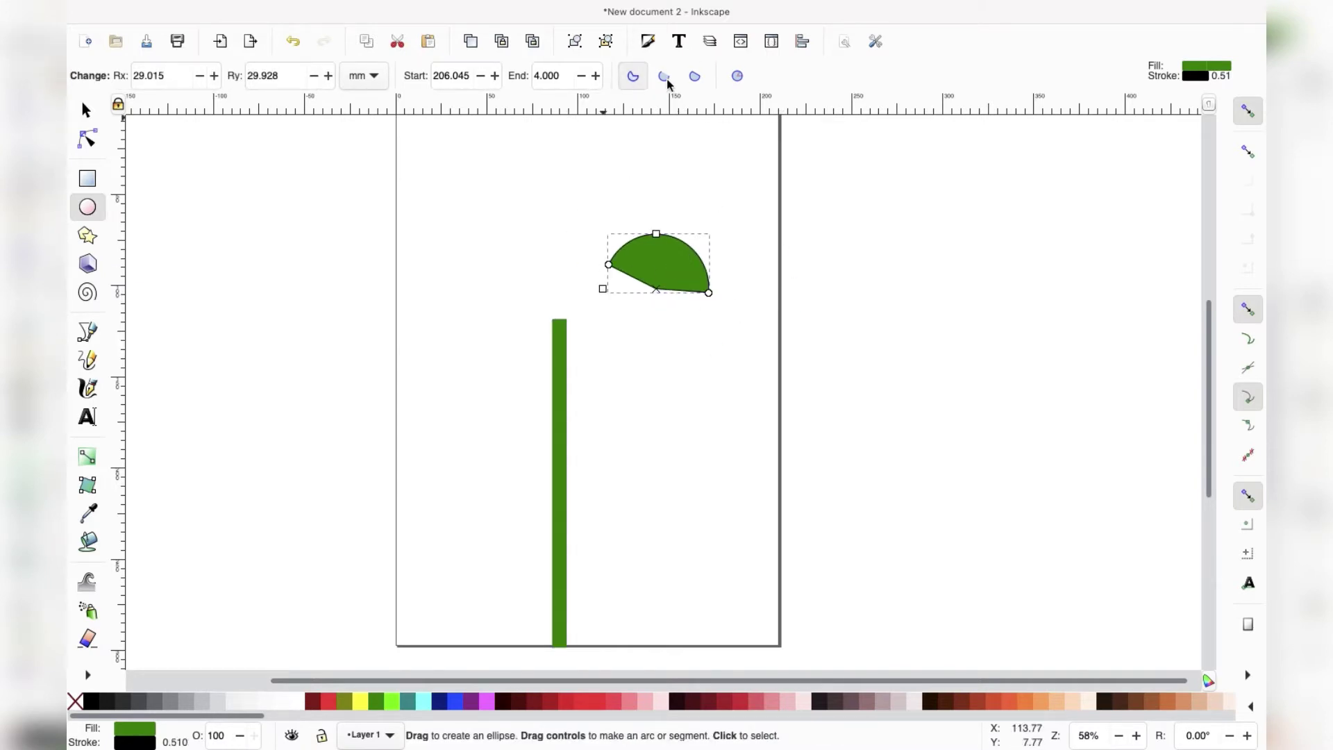
left_click(537, 79)
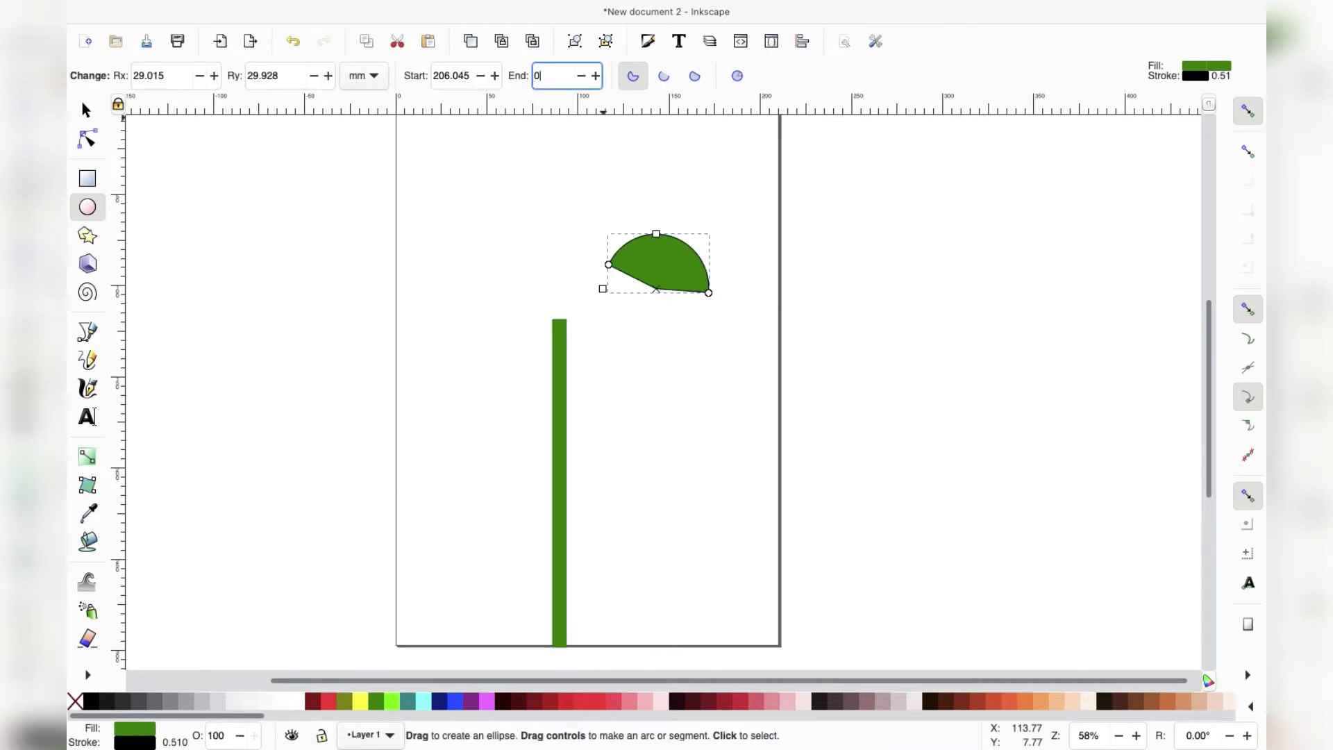
left_click_drag(465, 77, 453, 74)
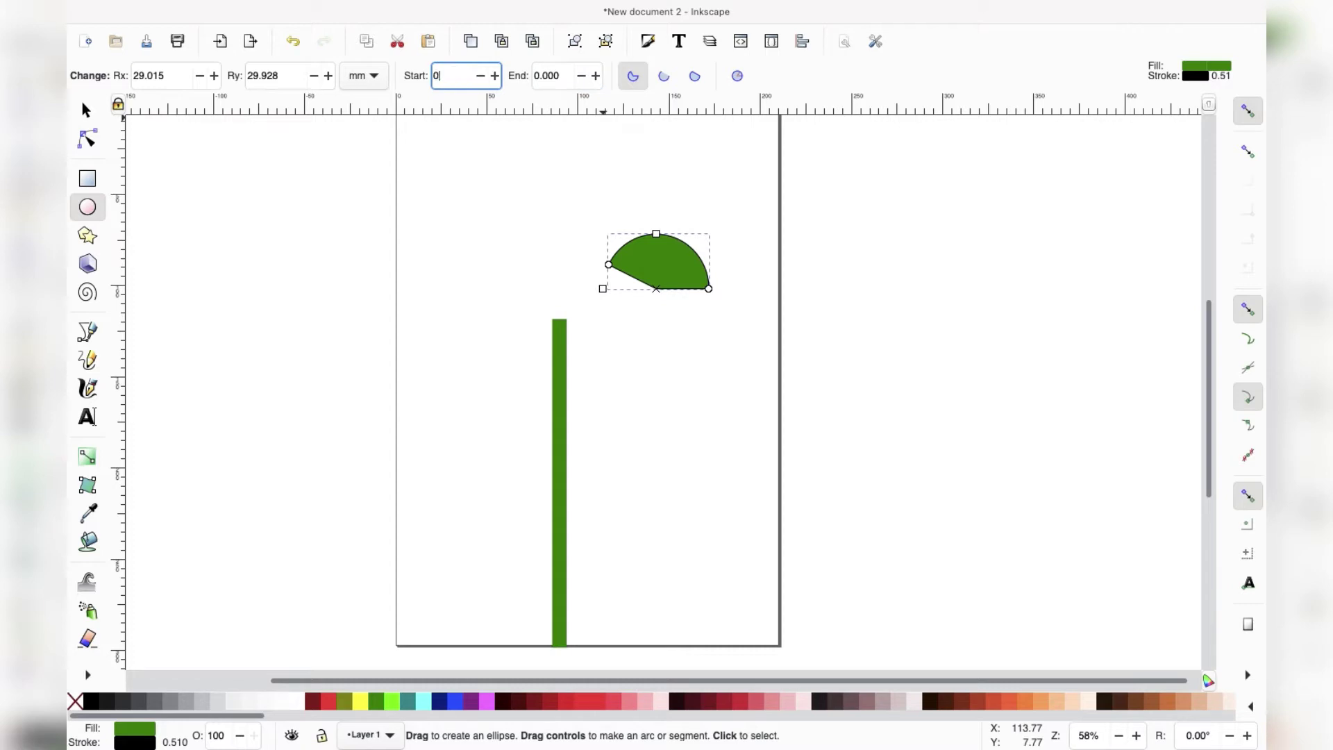
type("0")
key("Return")
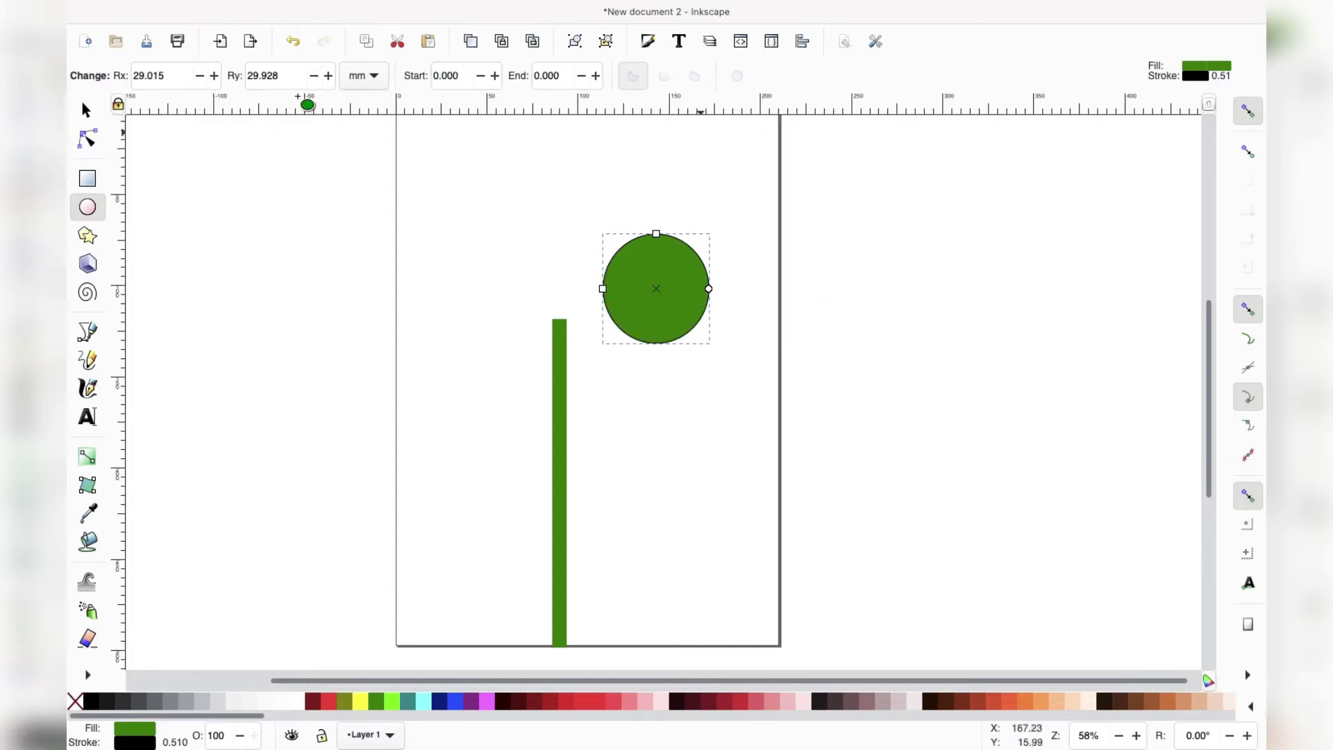
- Resize the circle to 50 × 50 mm and fill it peach
left_click(86, 110)
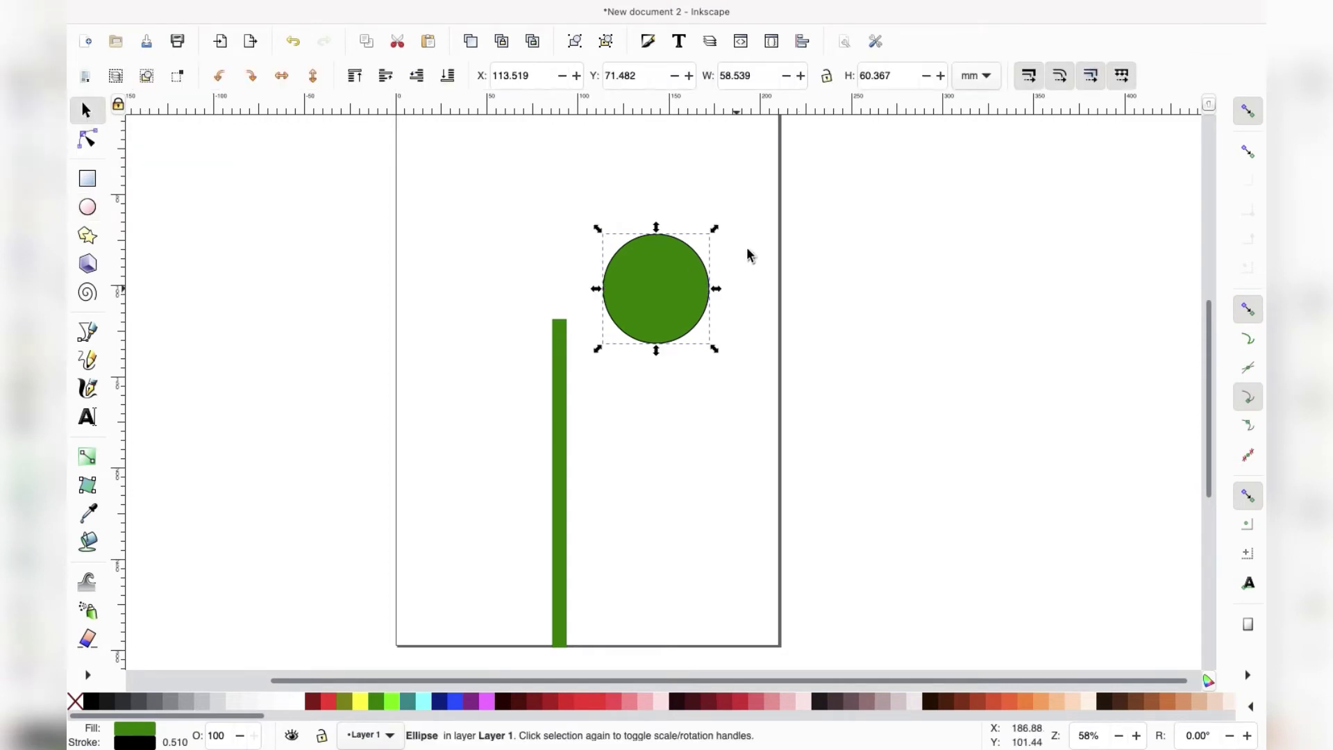
double_click(767, 75)
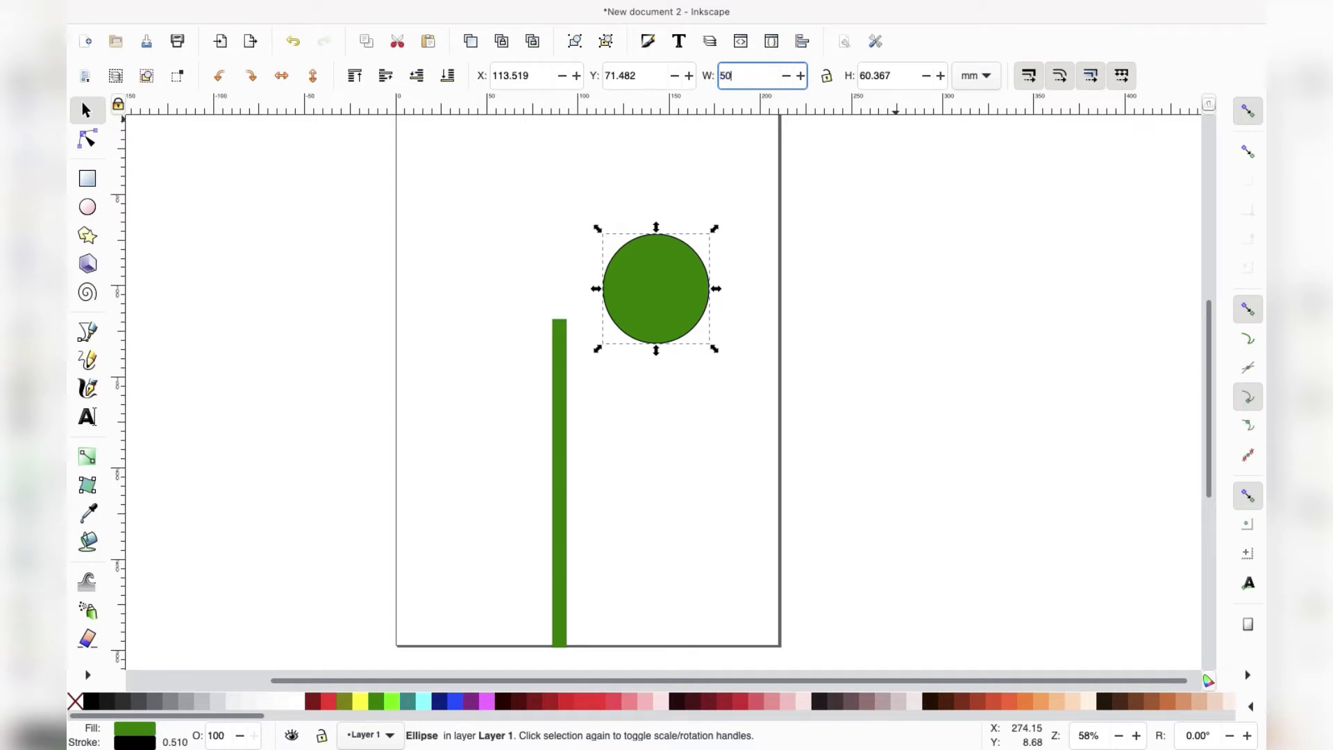
key("Tab")
key("BackSpace")
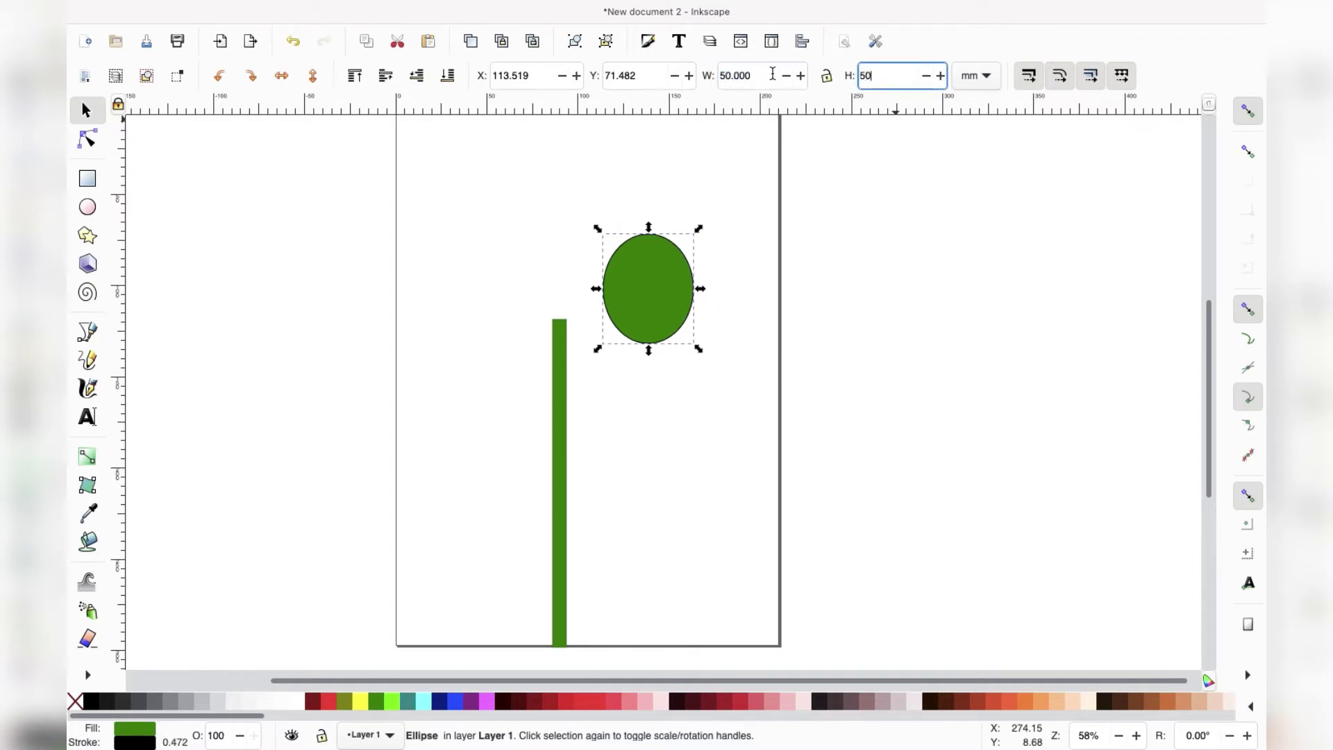
key("Return")
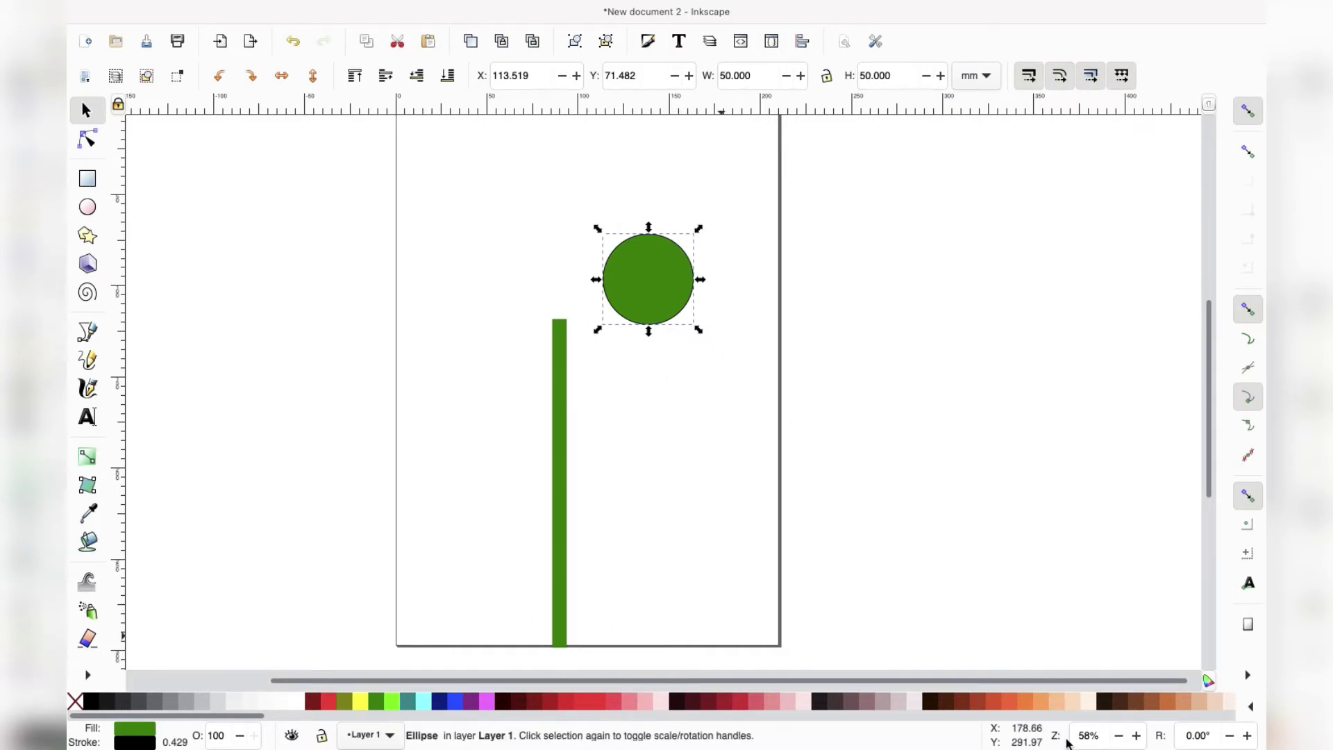
left_click(1060, 706)
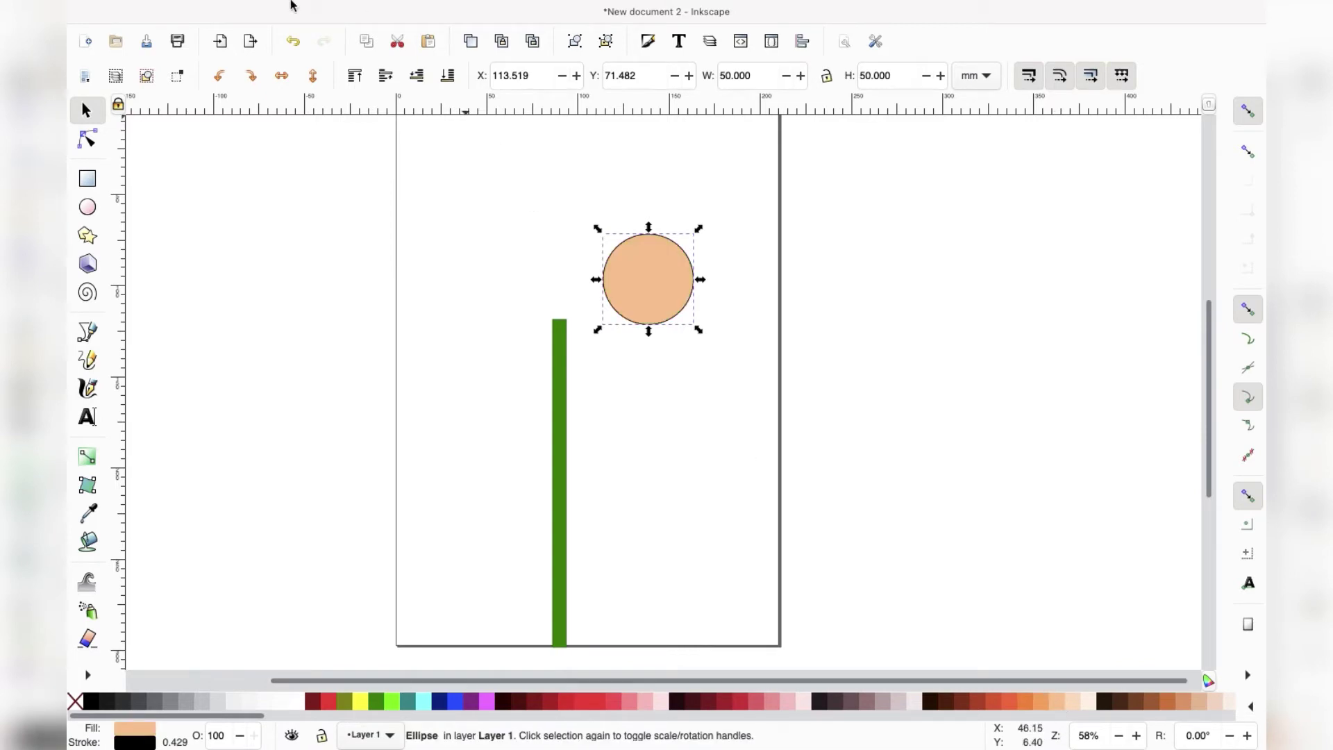
- Convert the peach circle to a path and shrink it to 21.214 × 21.214 mm atop the stem
mouse_move(244, 5)
left_click(391, 9)
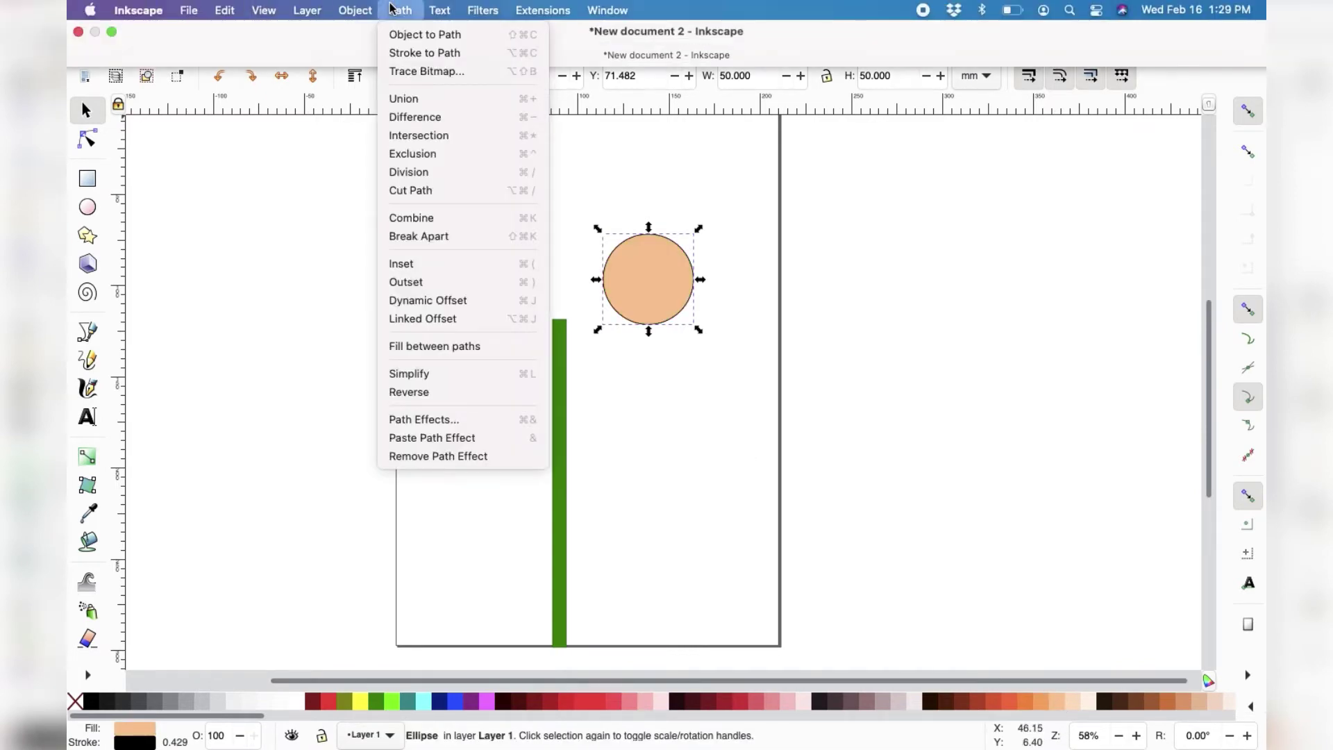
left_click(414, 33)
left_click(740, 384)
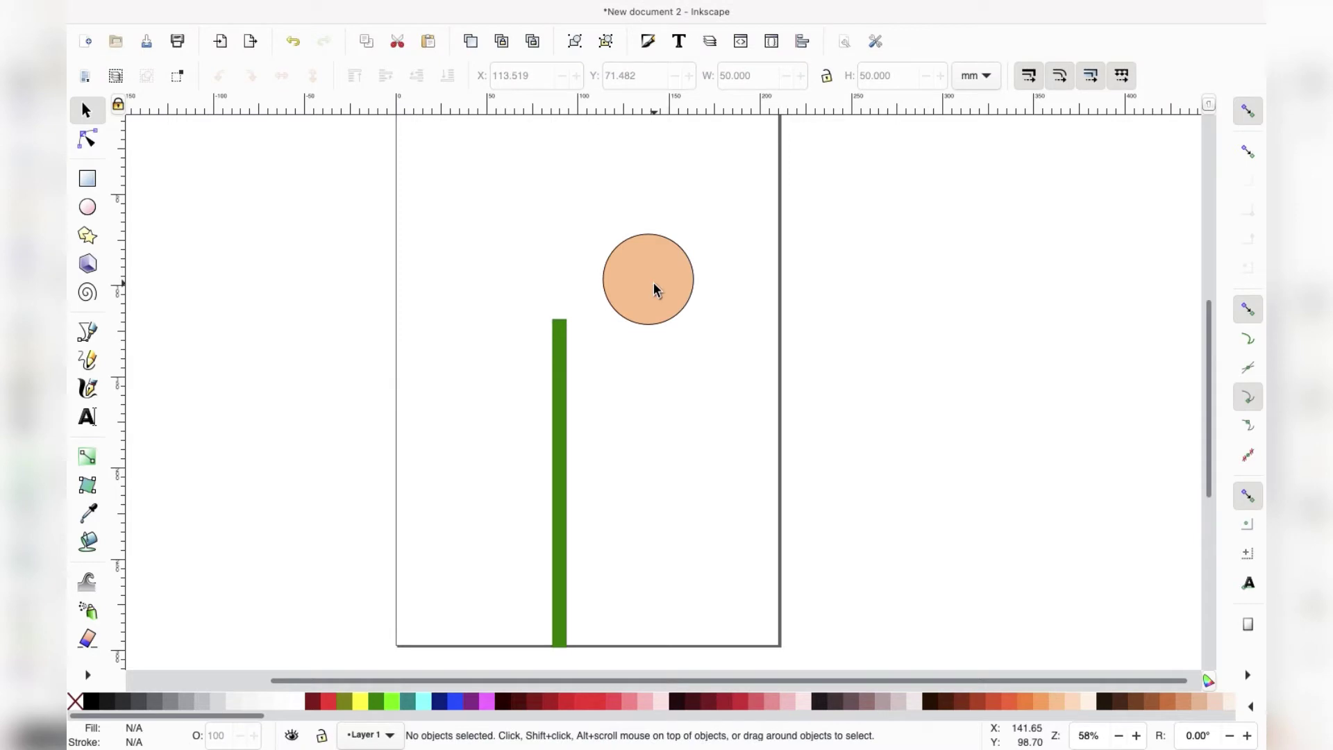
left_click(689, 305)
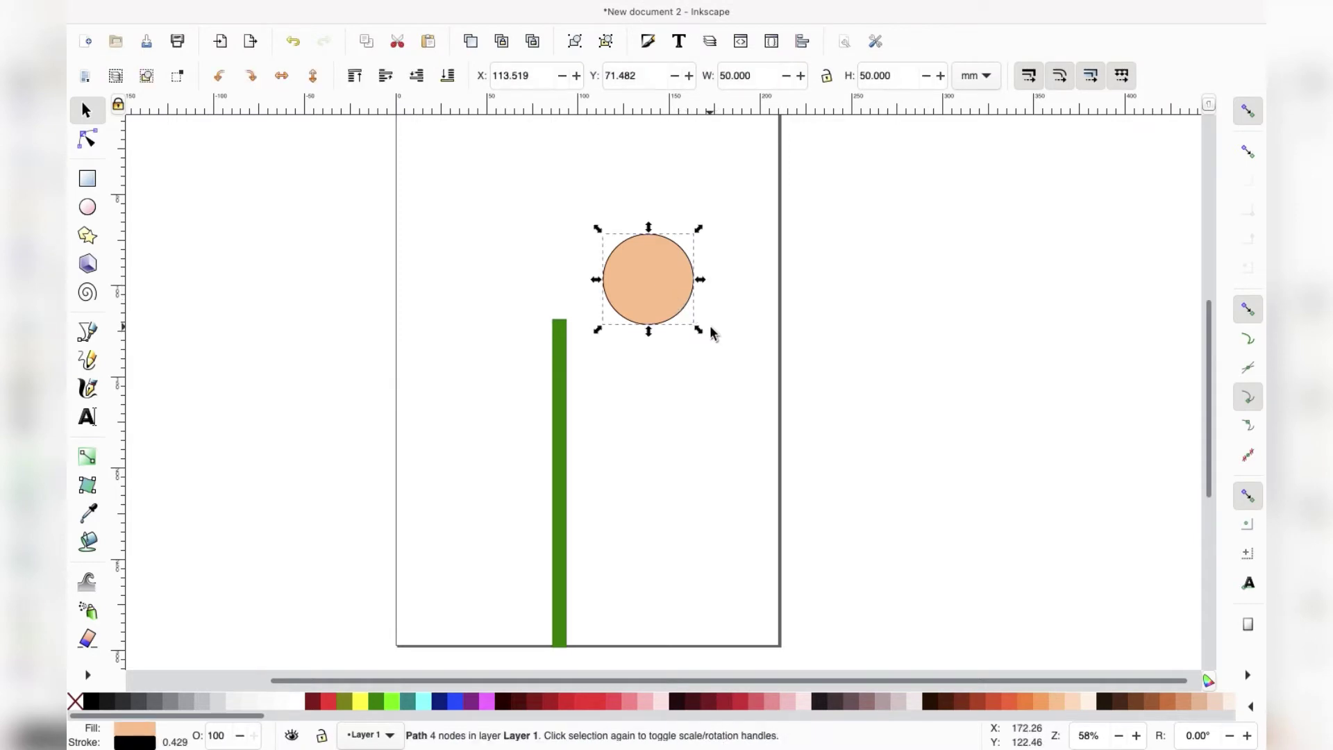
left_click_drag(699, 329, 555, 292)
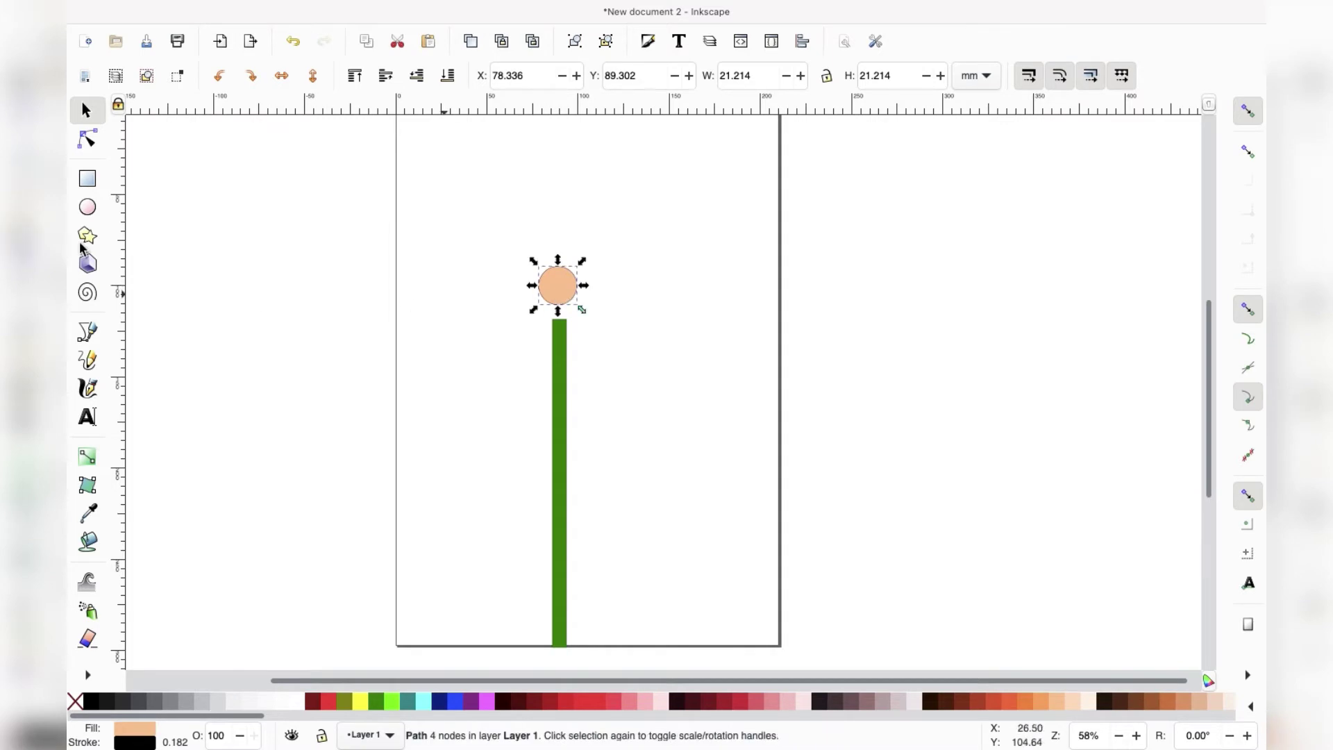
right_click(549, 285)
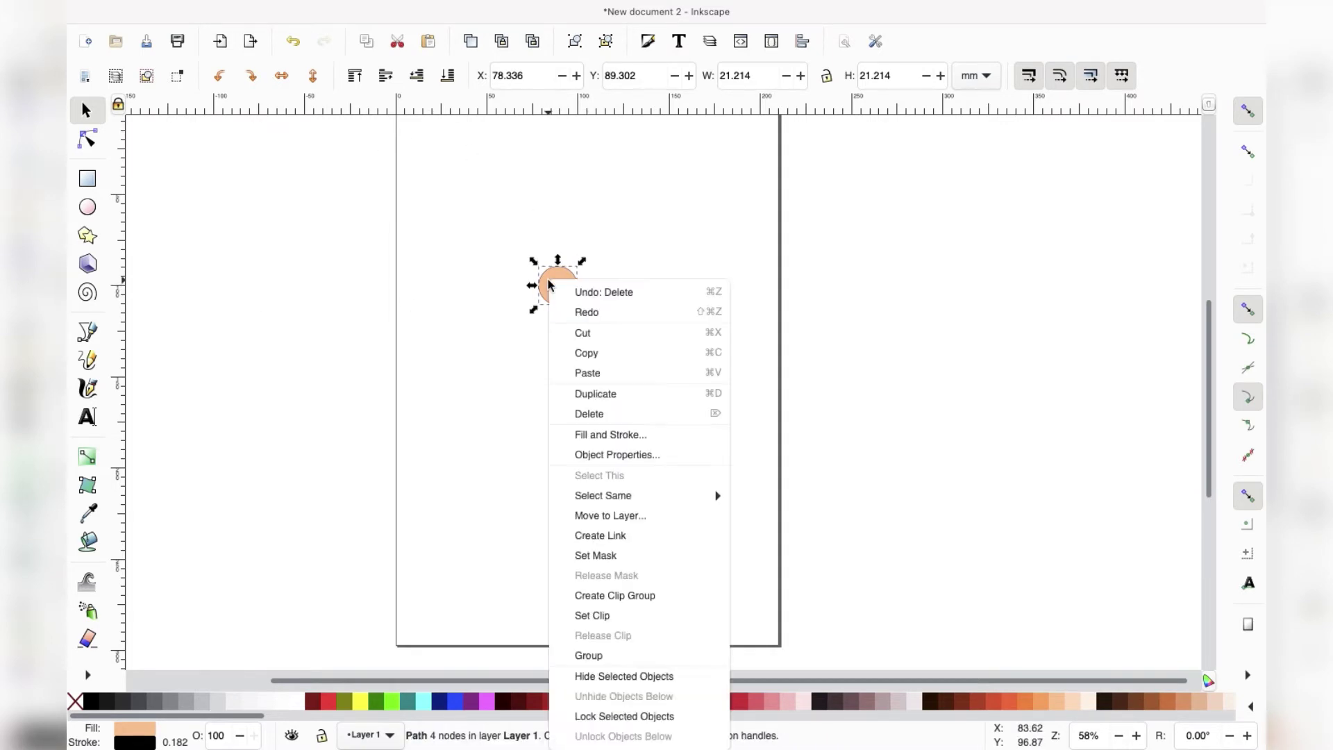
- Duplicate the peach circle, move the copy left off the page, and draw a tall ellipse above it
left_click(646, 397)
left_click_drag(563, 293, 361, 303)
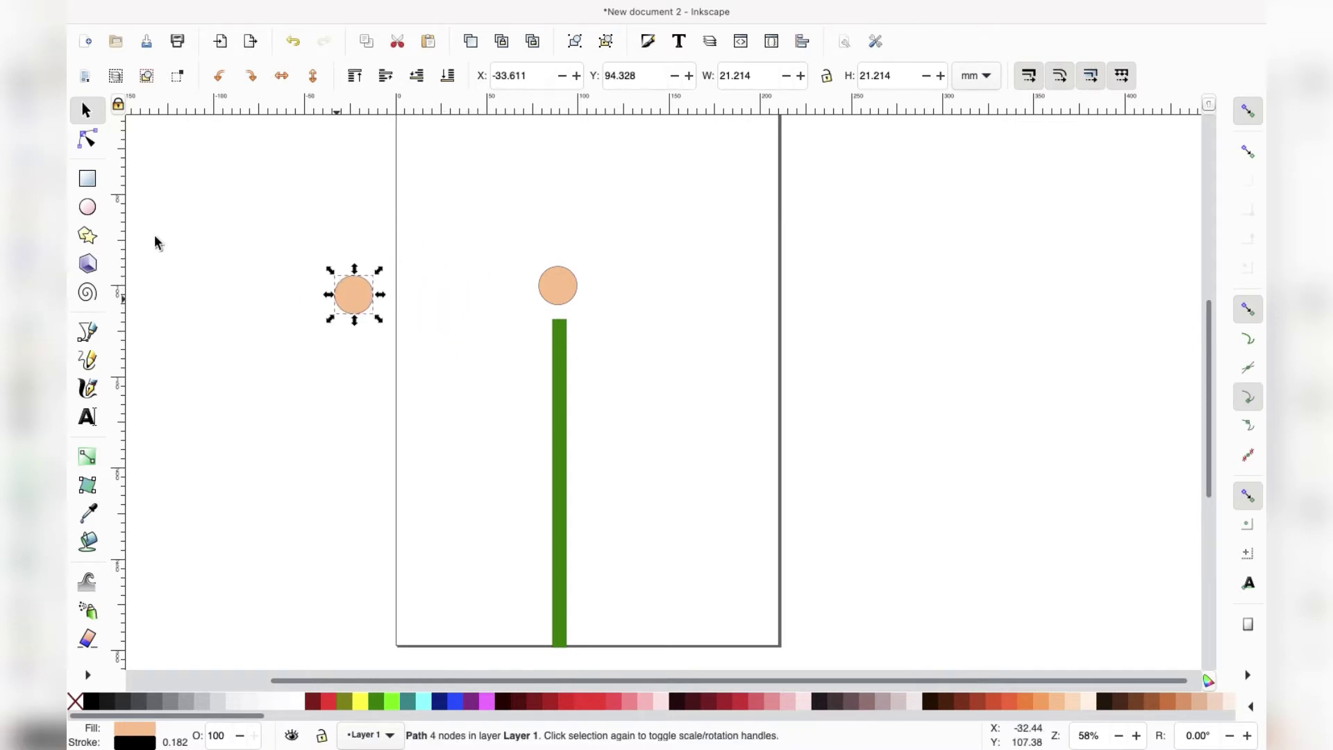
left_click(87, 207)
mouse_move(326, 170)
left_mouse_down()
mouse_move(363, 259)
mouse_move(361, 292)
left_mouse_up()
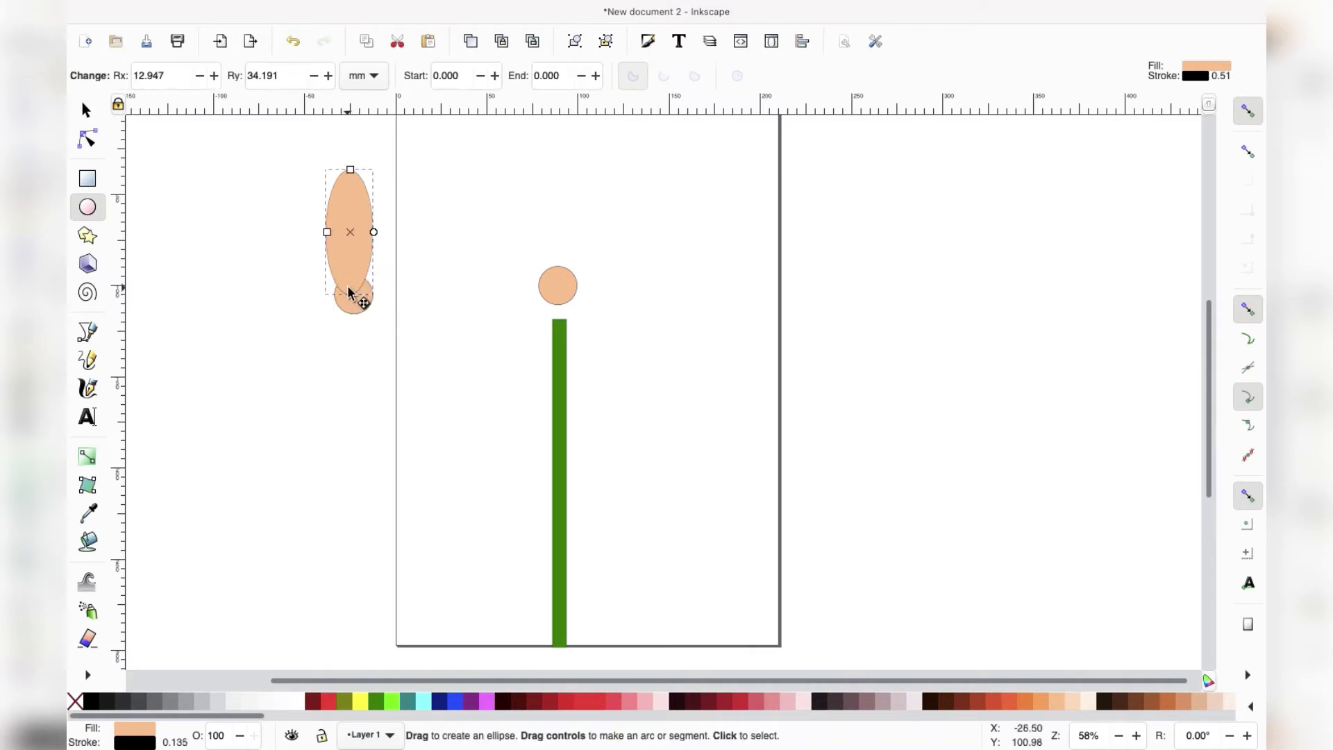
- Turn off node snapping and narrow the ellipse into a 14.606 × 68.516 mm petal
key("s")
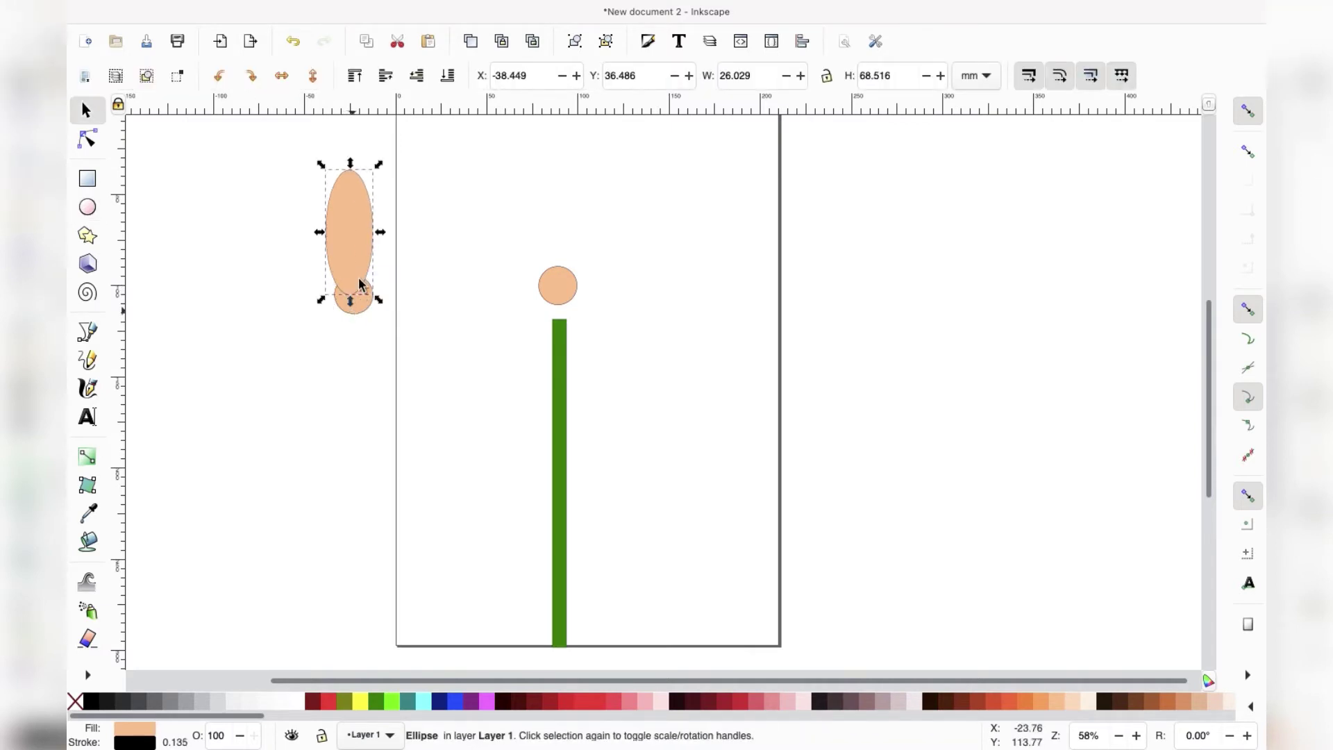
left_click(1248, 311)
left_click_drag(294, 261, 350, 263)
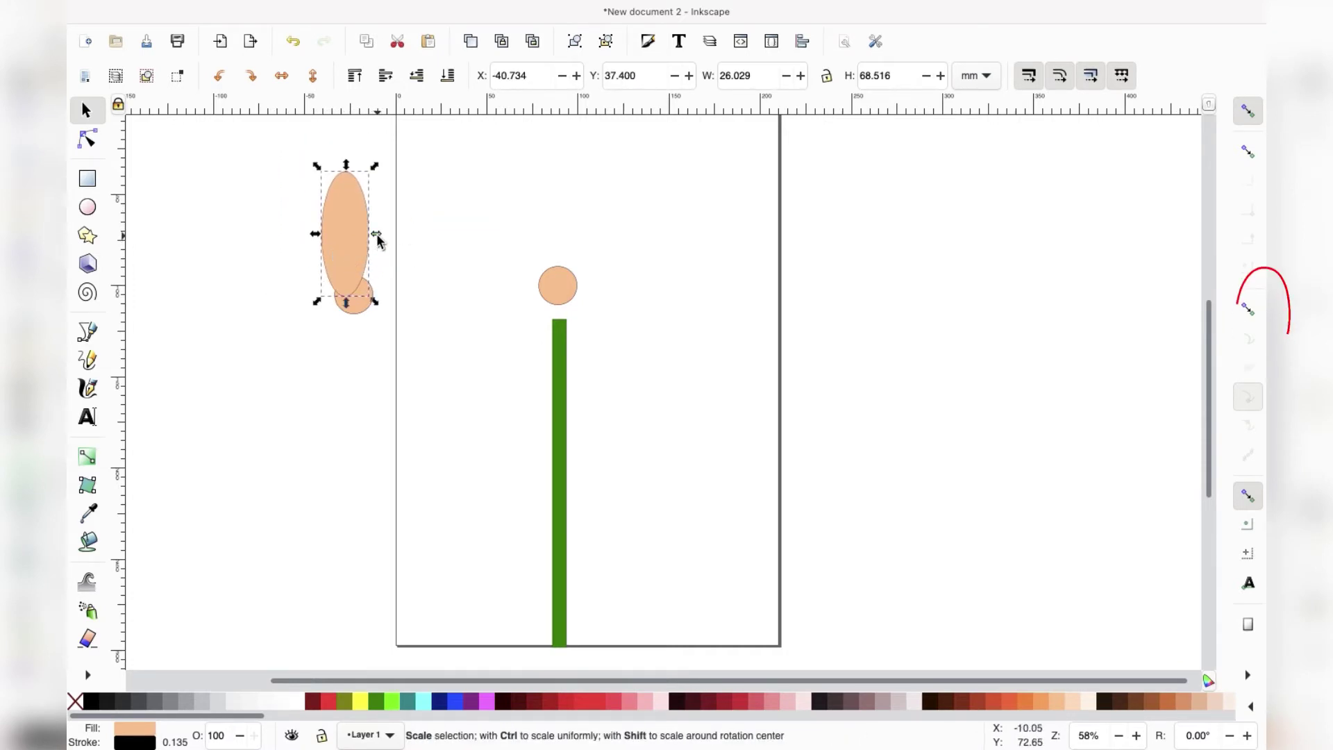
left_click_drag(377, 240, 354, 168)
- Colour the petal yellow, duplicate it below the peach copy, and select both petals
left_click(360, 701)
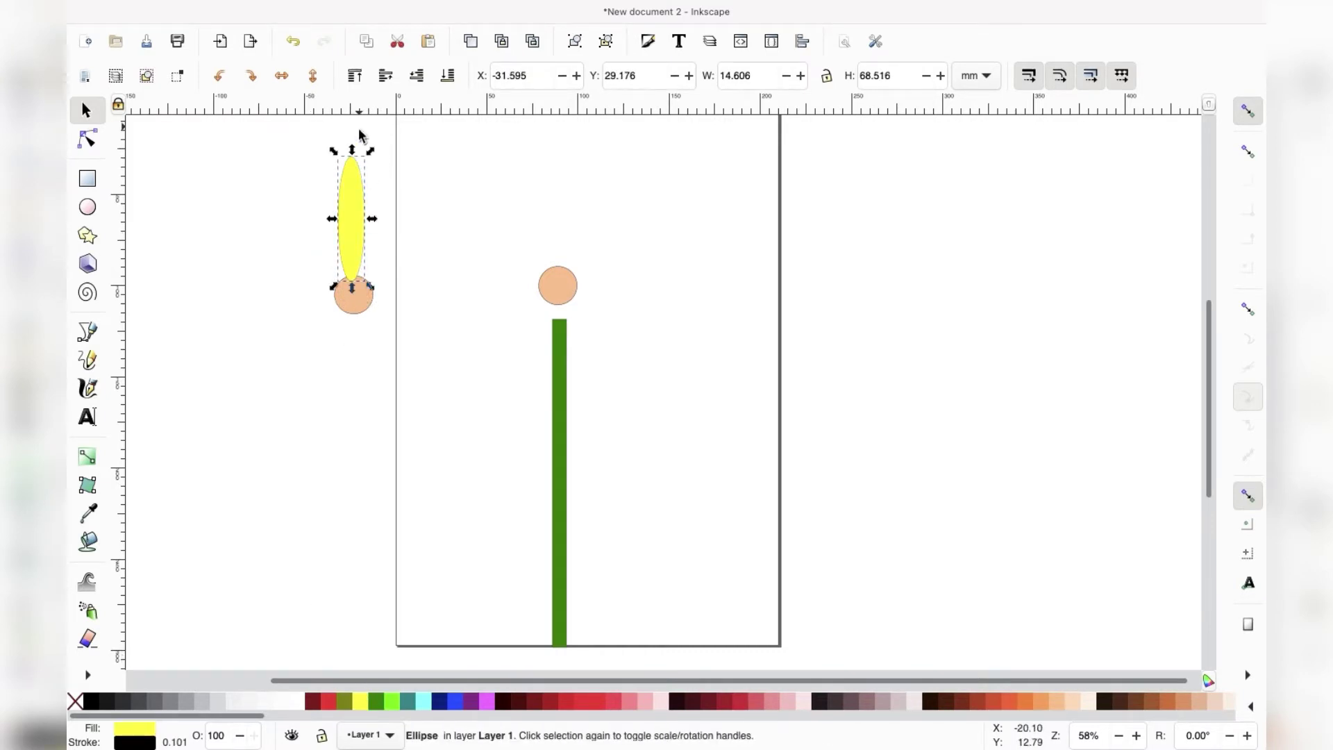
left_click_drag(357, 240, 360, 395)
right_click(357, 241)
left_click(400, 357)
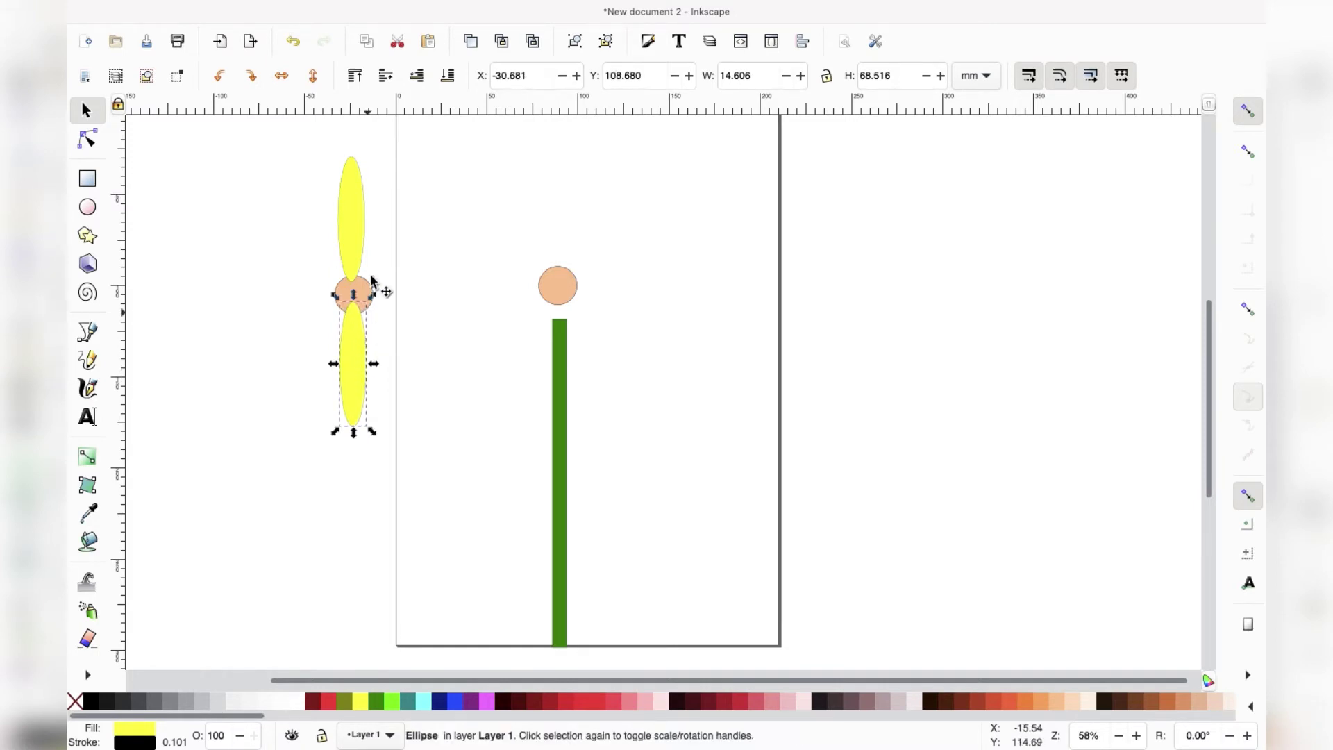
left_click_drag(350, 349, 353, 355)
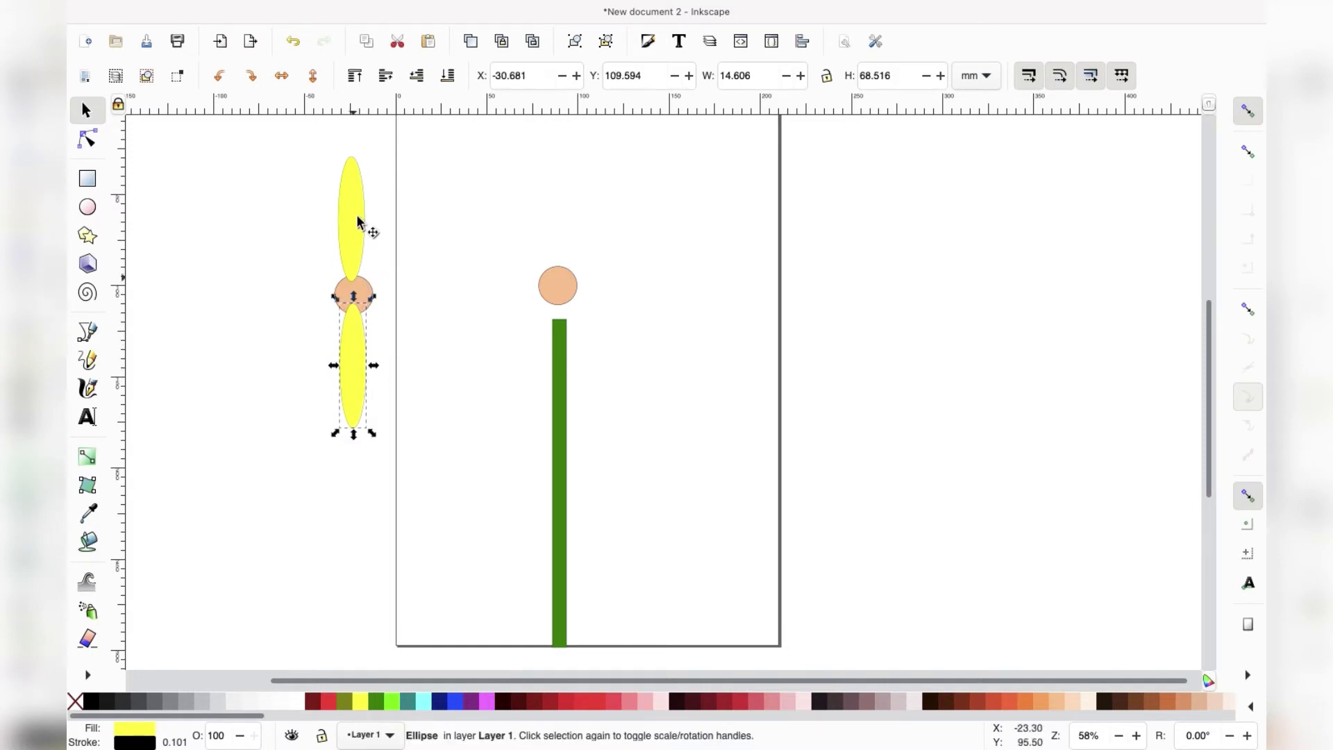
left_click(352, 257, "shift")
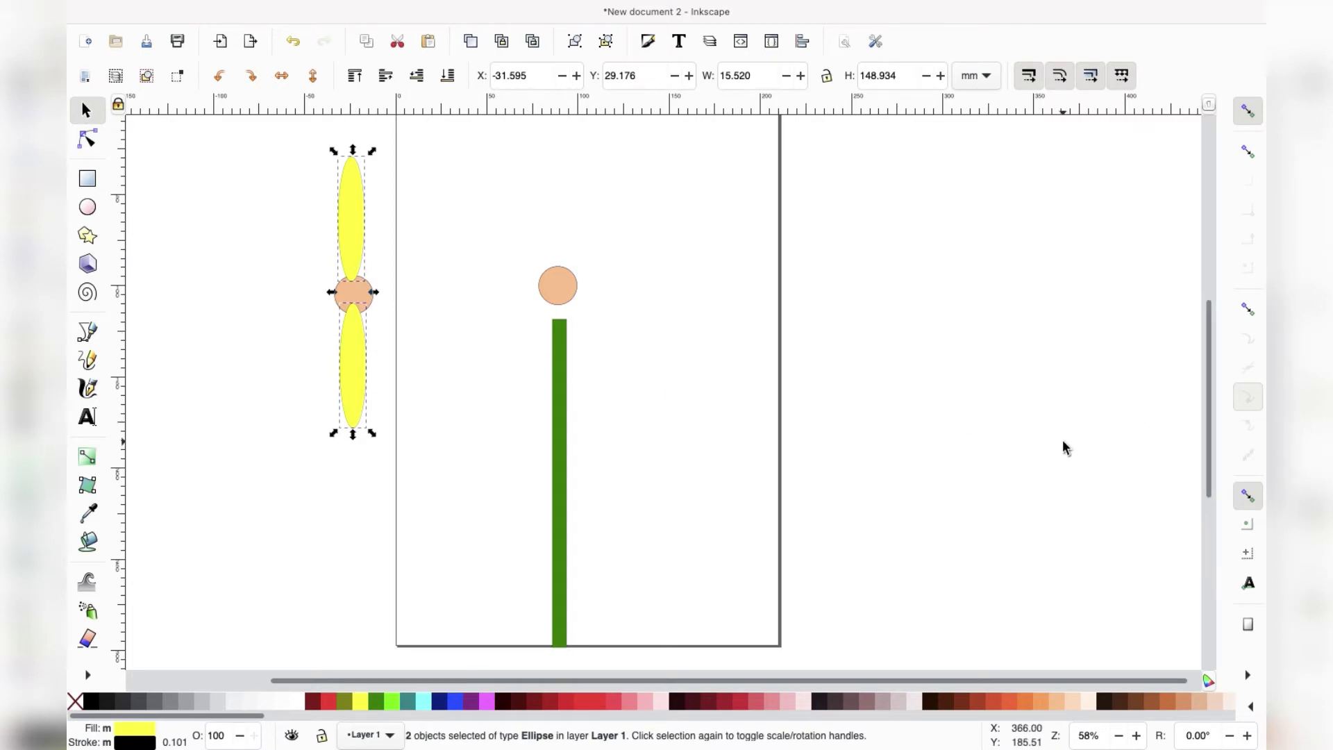
- Centre both petals on a common vertical axis using Align and Distribute
mouse_move(422, 5)
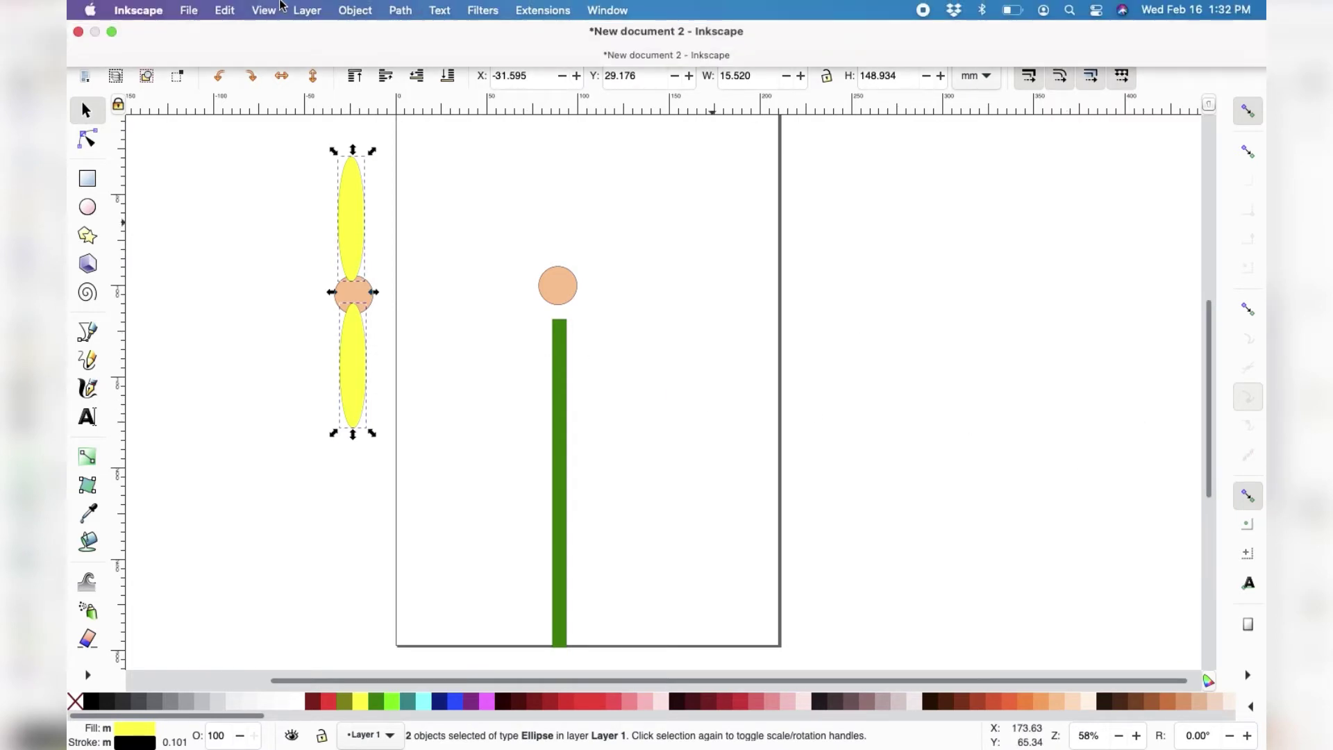
left_click(307, 10)
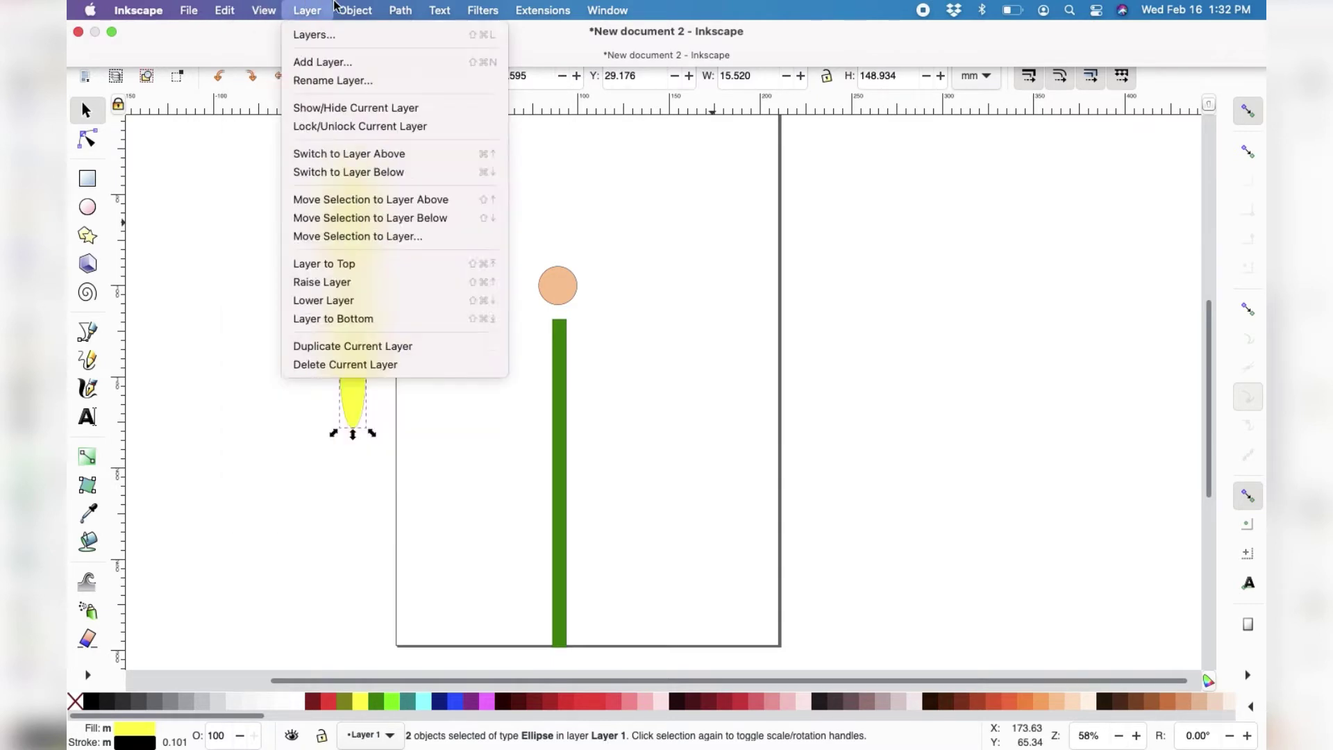
mouse_move(352, 6)
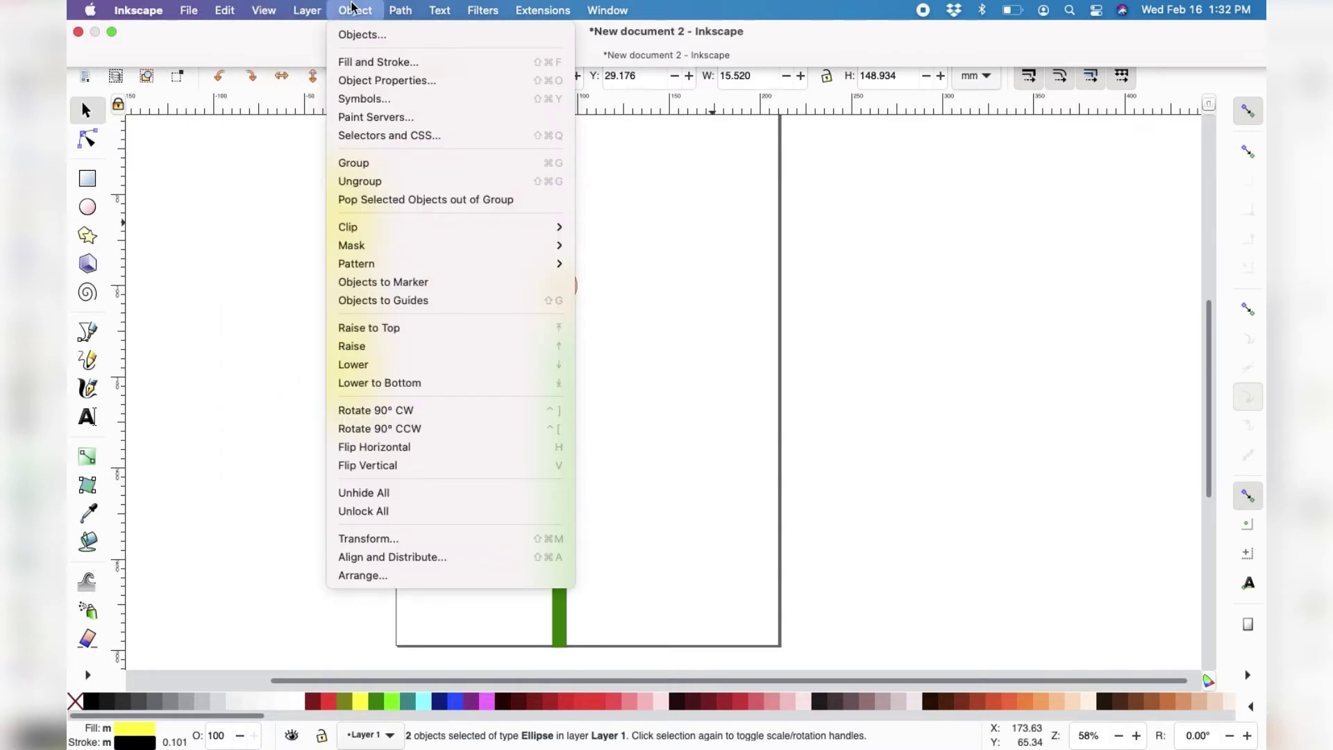
left_click(387, 555)
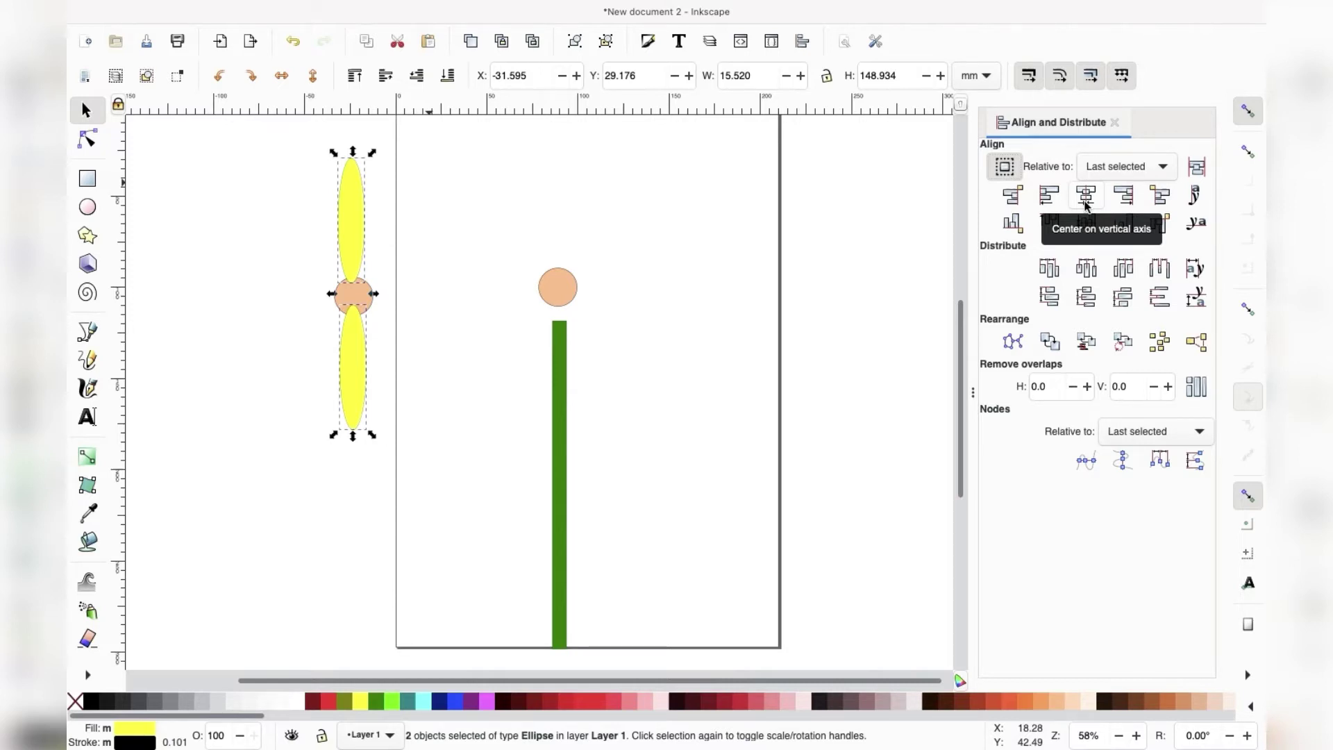
left_click(1087, 202)
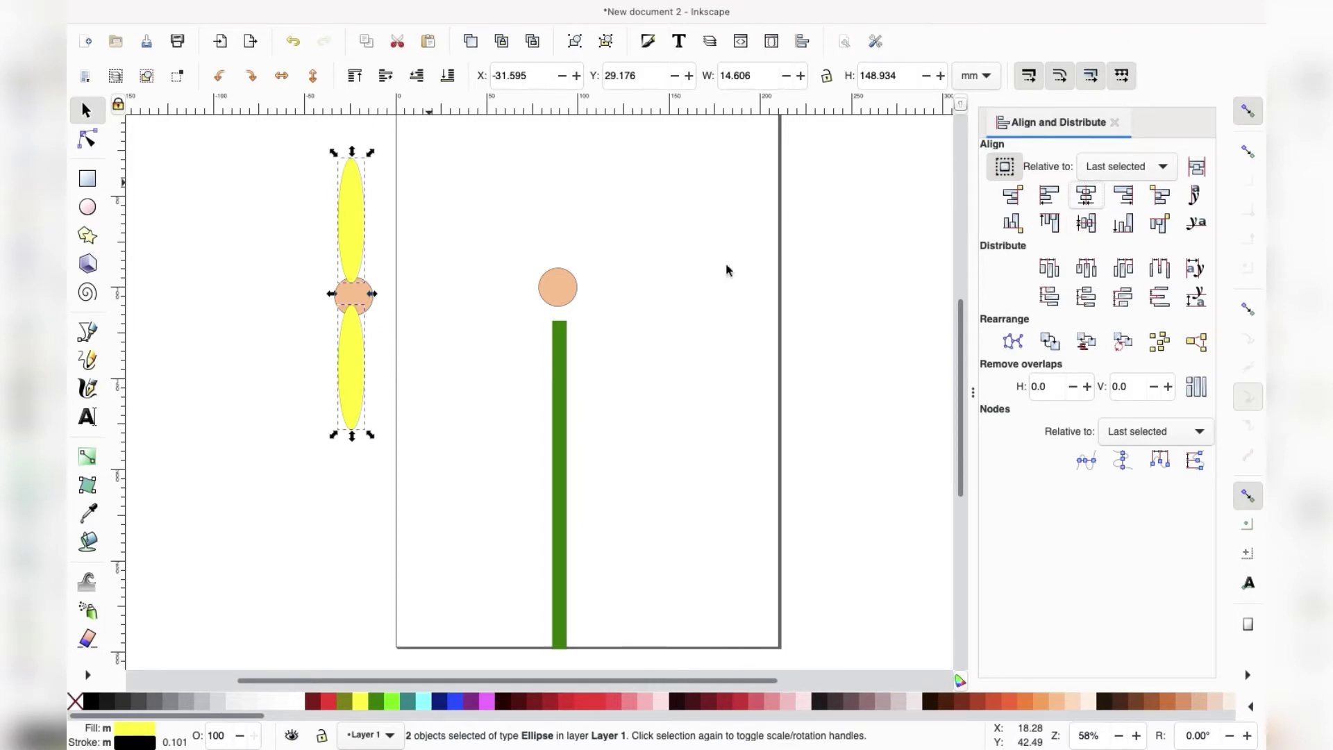
- Convert both petals to paths, union them into one petal path, and reposition it
left_click(342, 5)
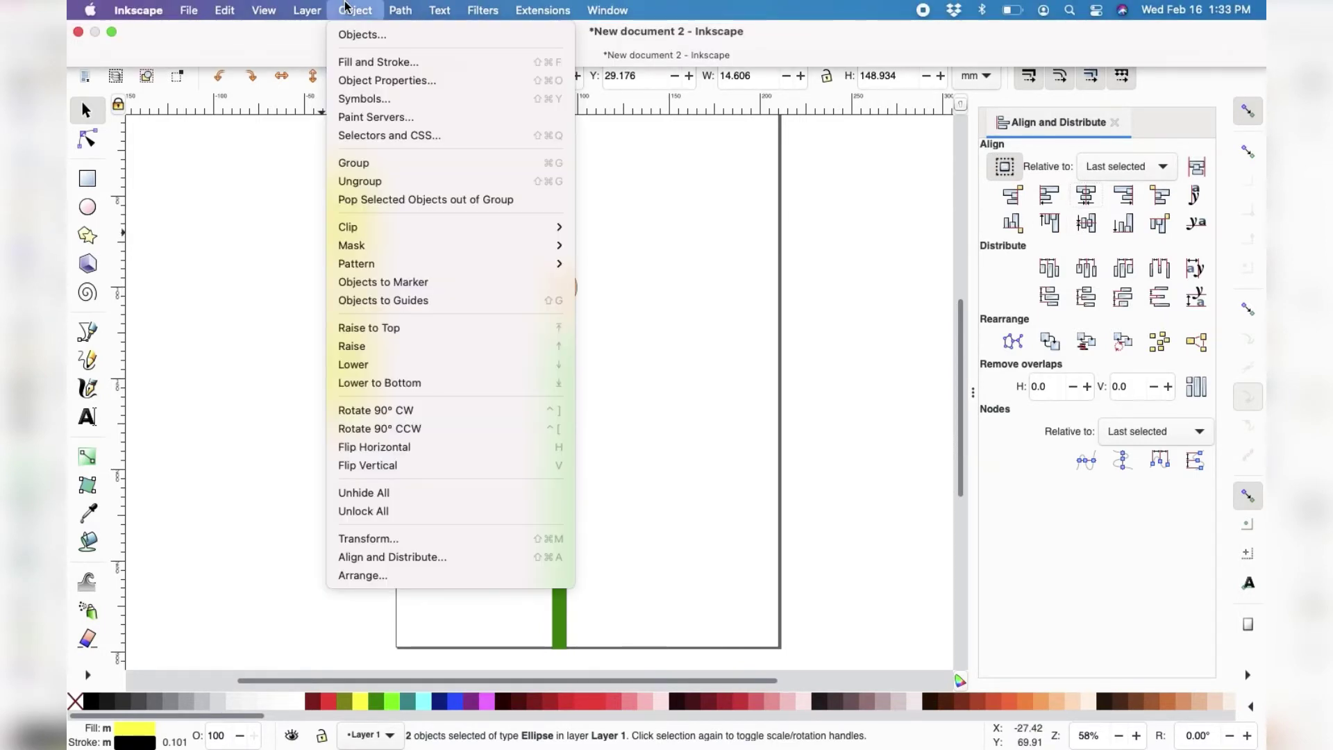
mouse_move(419, 5)
left_click(420, 34)
left_click(401, 10)
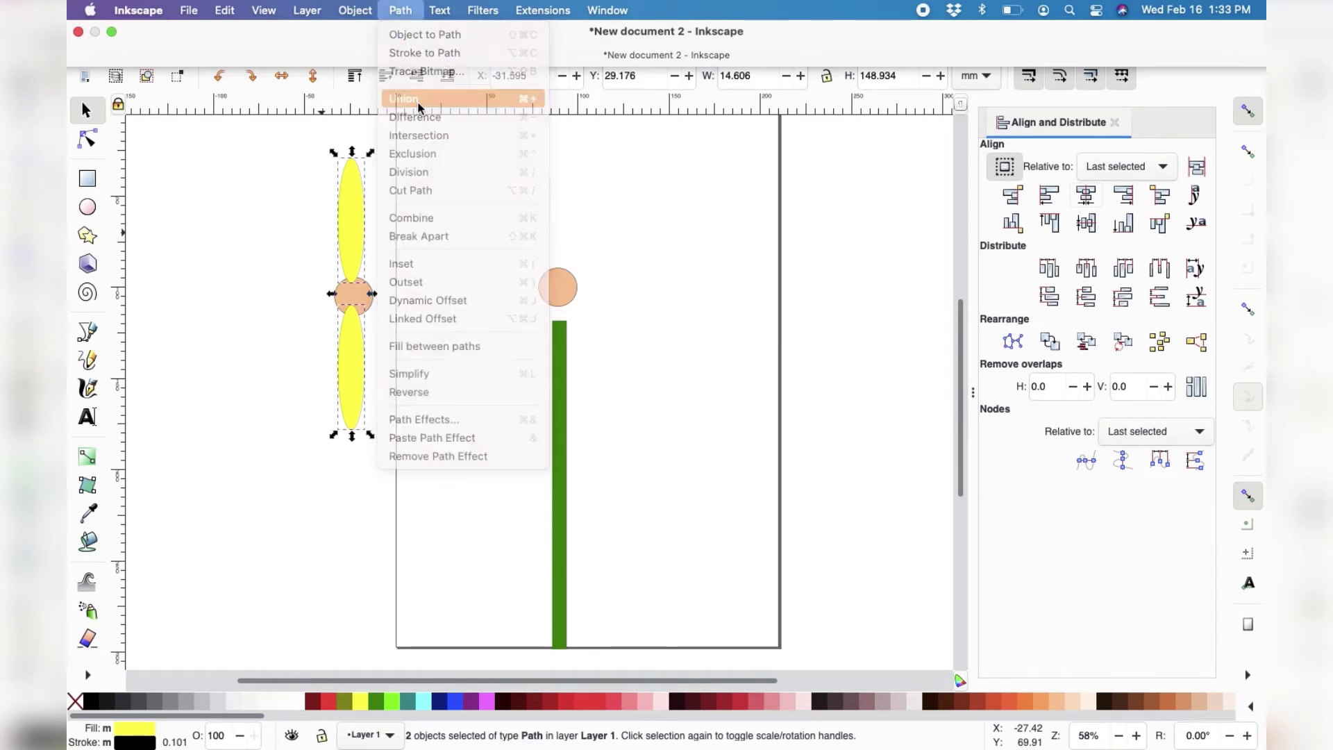
left_click(406, 98)
mouse_move(355, 334)
left_mouse_down()
mouse_move(206, 351)
mouse_move(333, 327)
left_mouse_up()
- Centre the petal path on the peach circle both horizontally and vertically
left_click(349, 318, "shift")
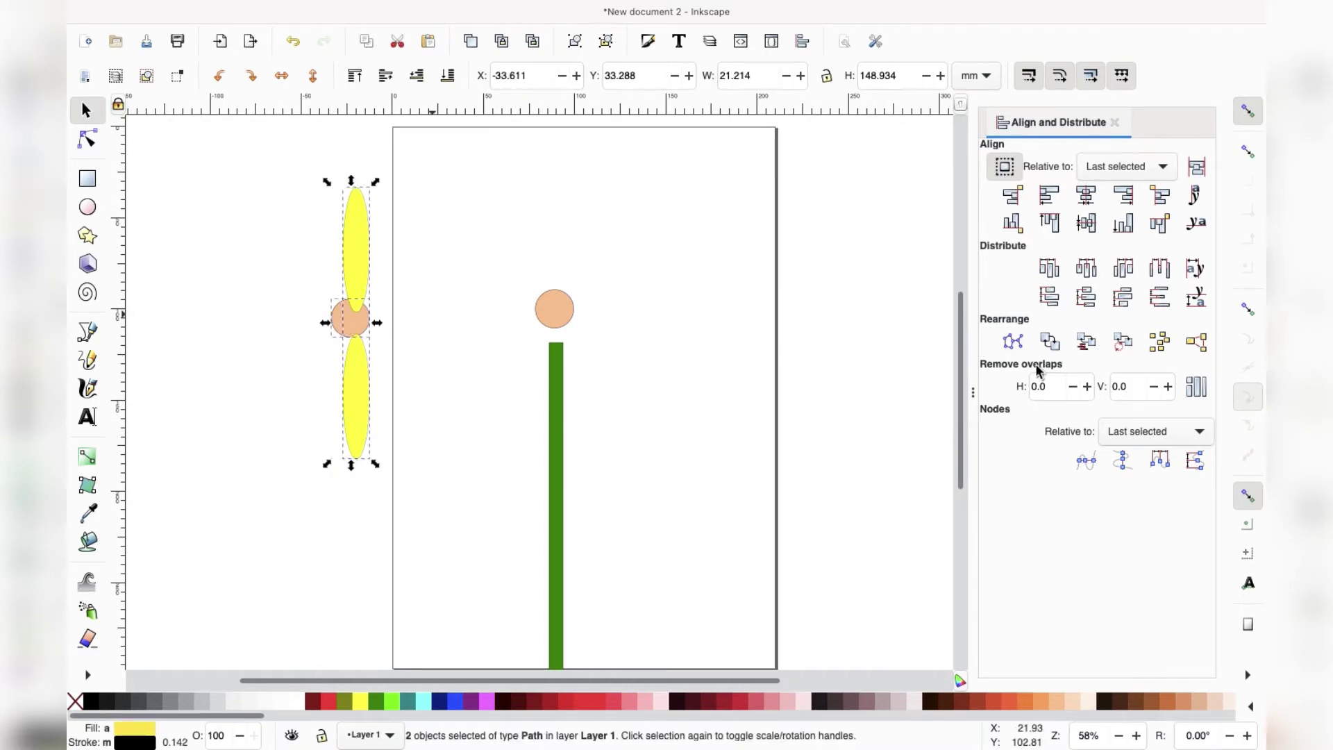
left_click(1088, 196)
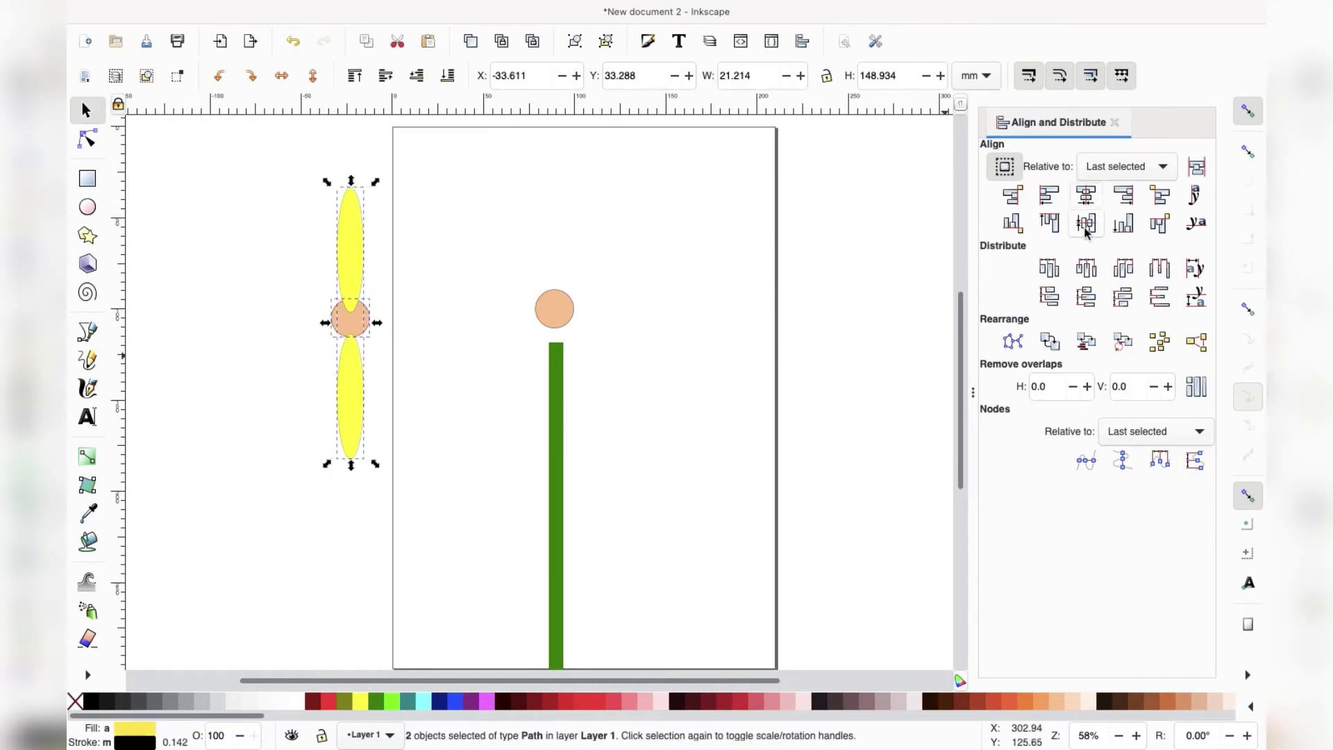
left_click(1086, 225)
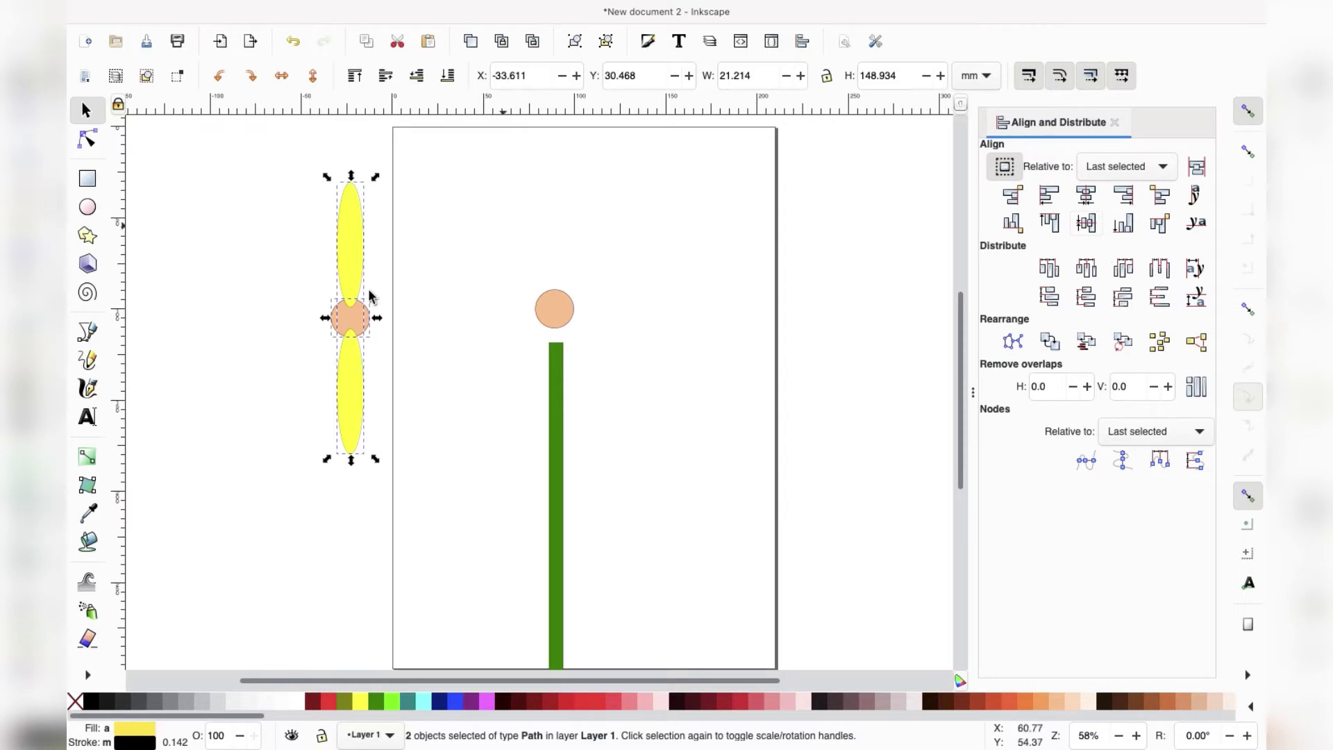
left_click(426, 275)
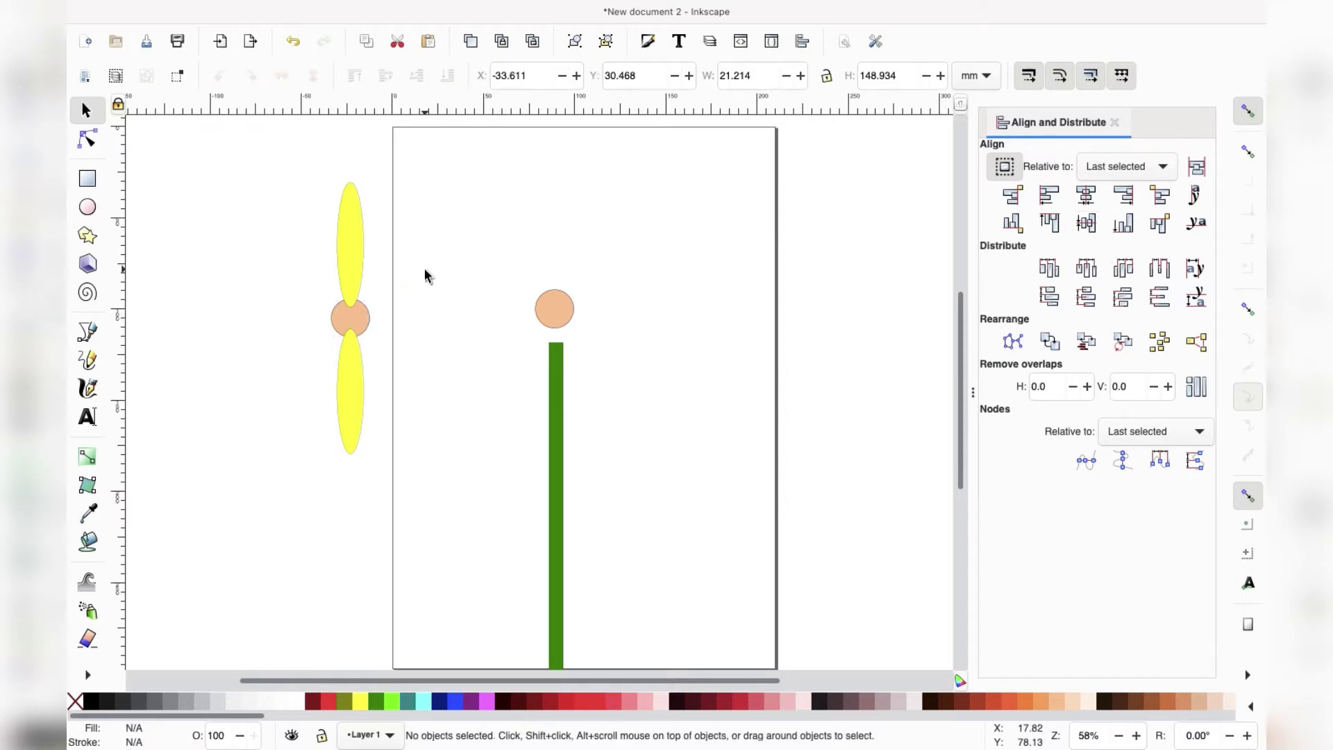
- Duplicate the petal path and centre the copy on the original petals
left_click(357, 279)
right_click(357, 277)
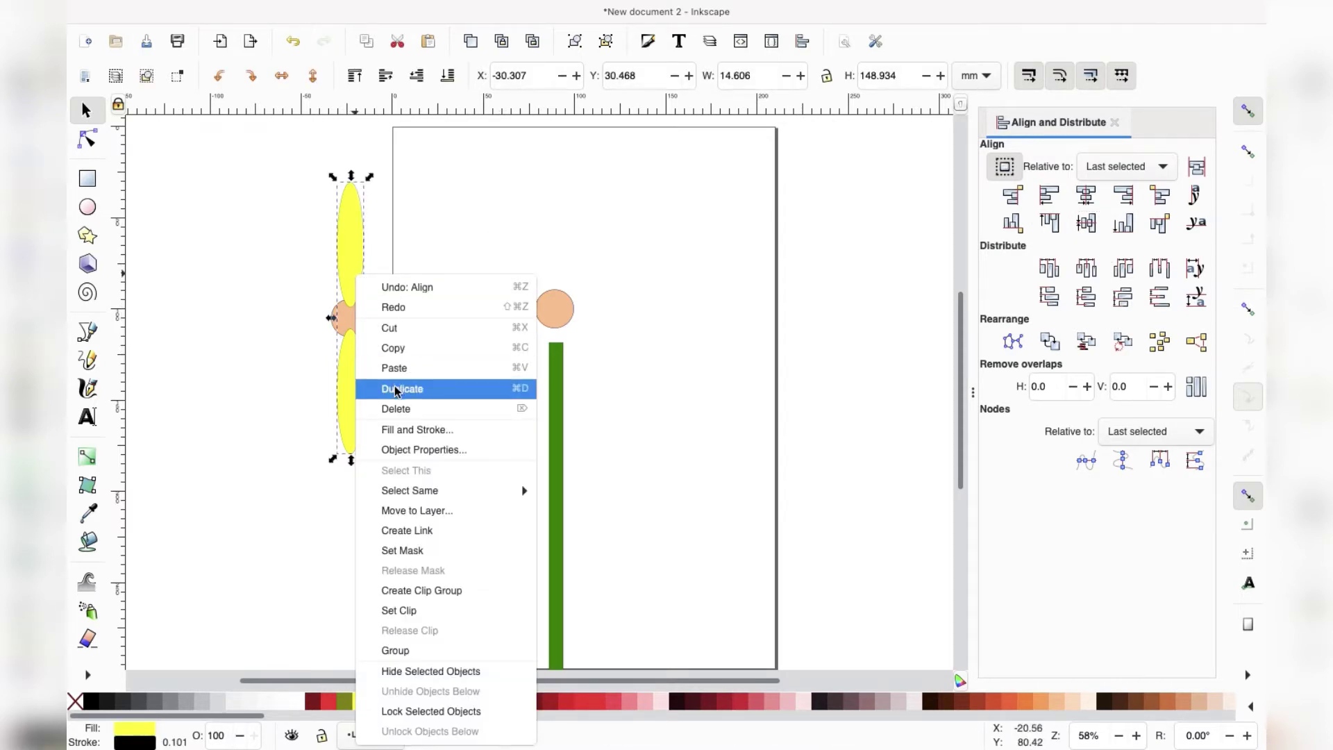
left_click(393, 389)
left_click_drag(351, 265, 413, 267)
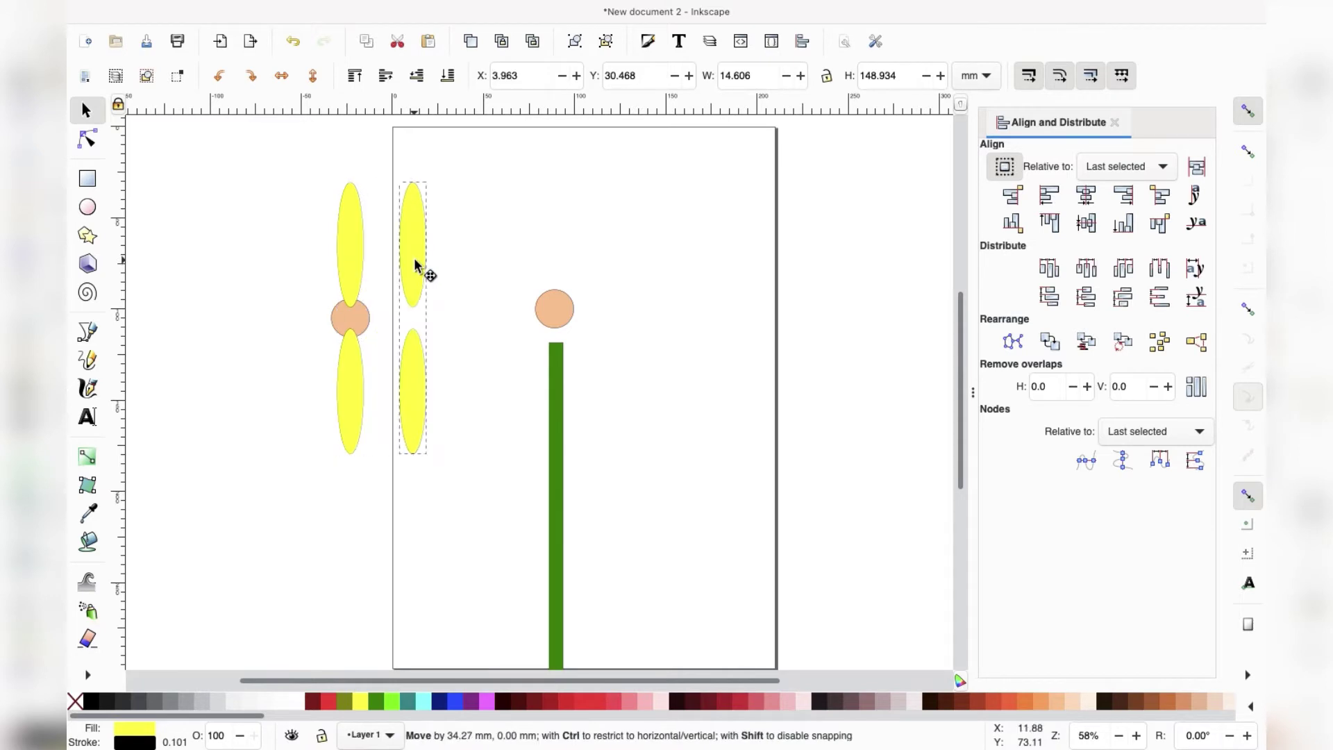
left_click(351, 263, "shift")
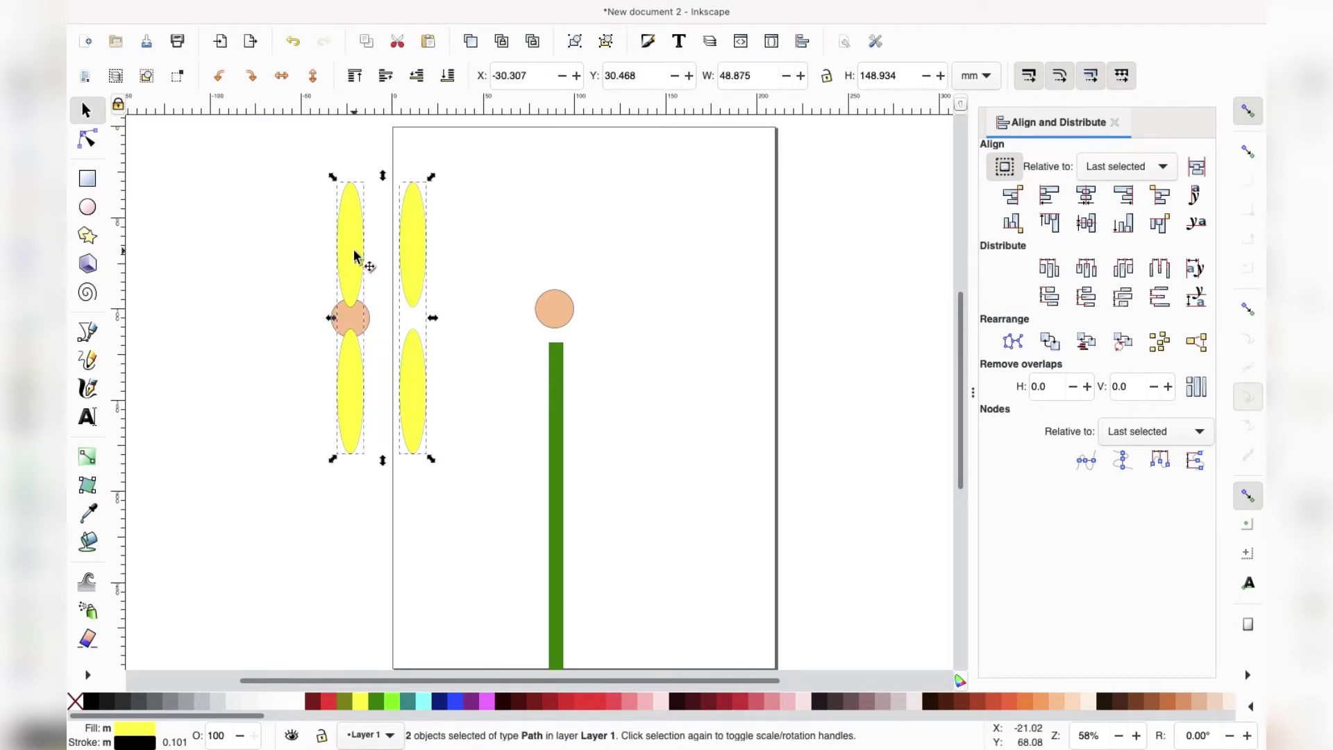
left_click(1086, 225)
- Rotate the copied petals 90° to horizontal and select them together with the vertical petals
left_click(476, 274)
left_click(354, 223)
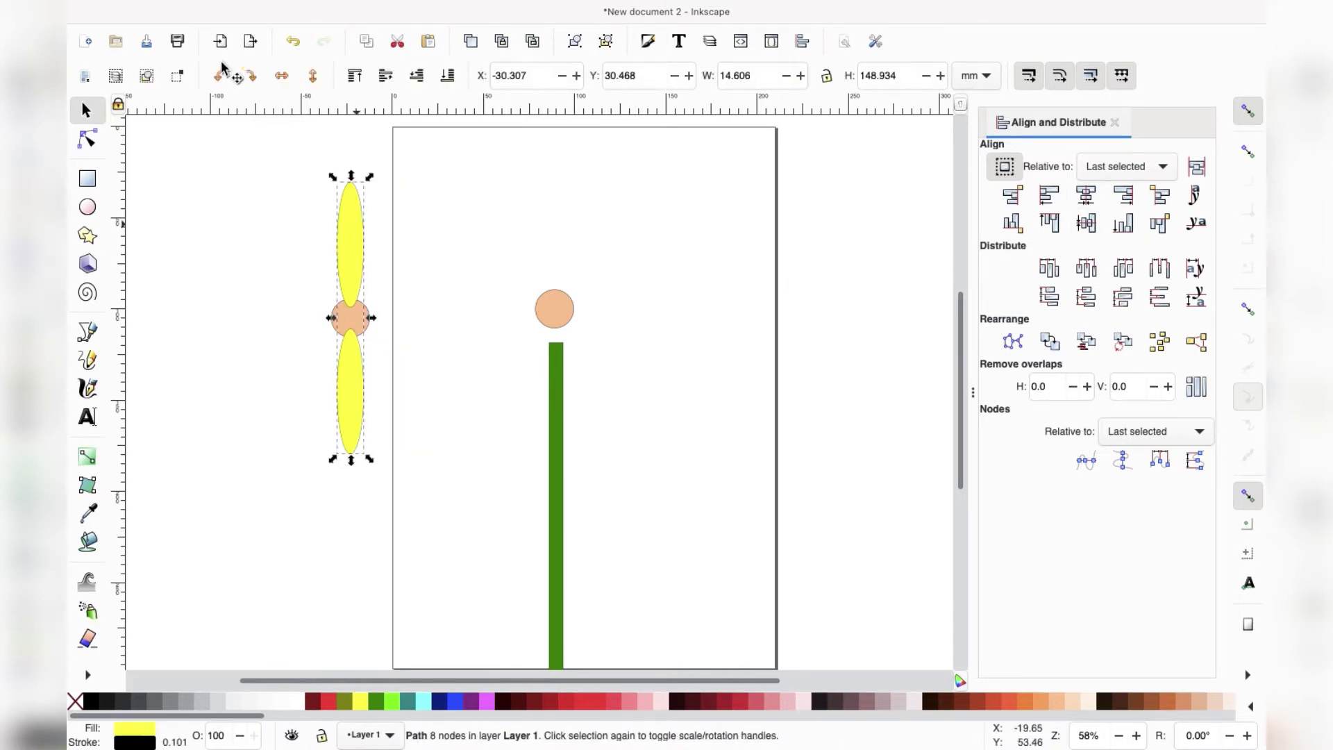
left_click(251, 75)
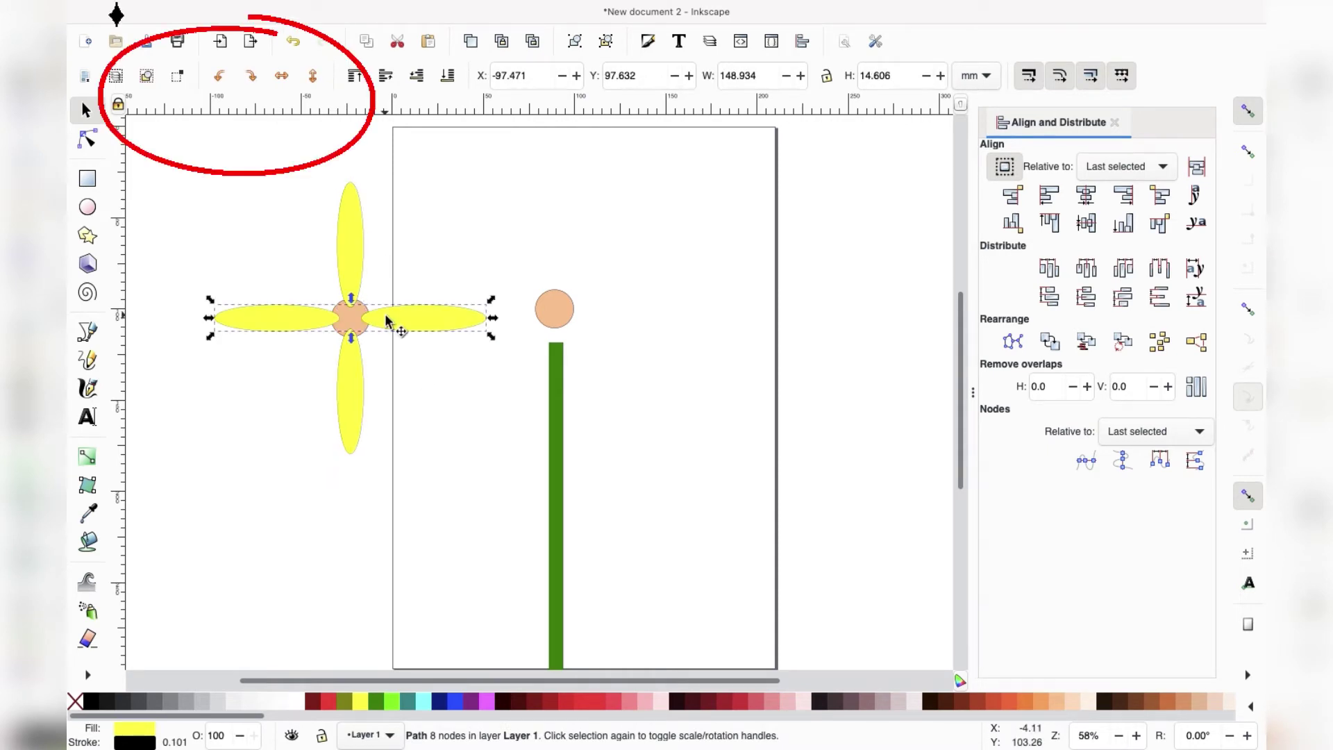
left_click(351, 262, "shift")
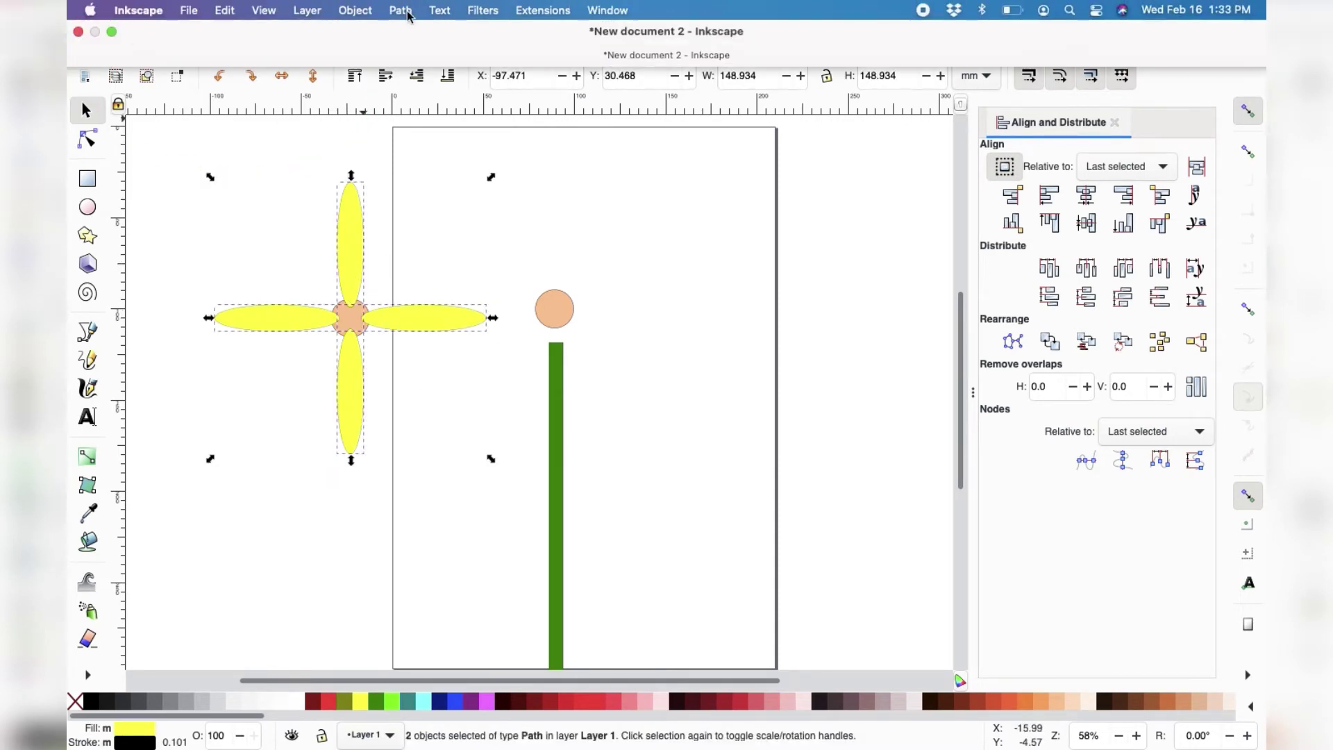
- Union the petal cross into one shape and add a copy rotated about 26° for eight petals
left_click(407, 11)
left_click(409, 99)
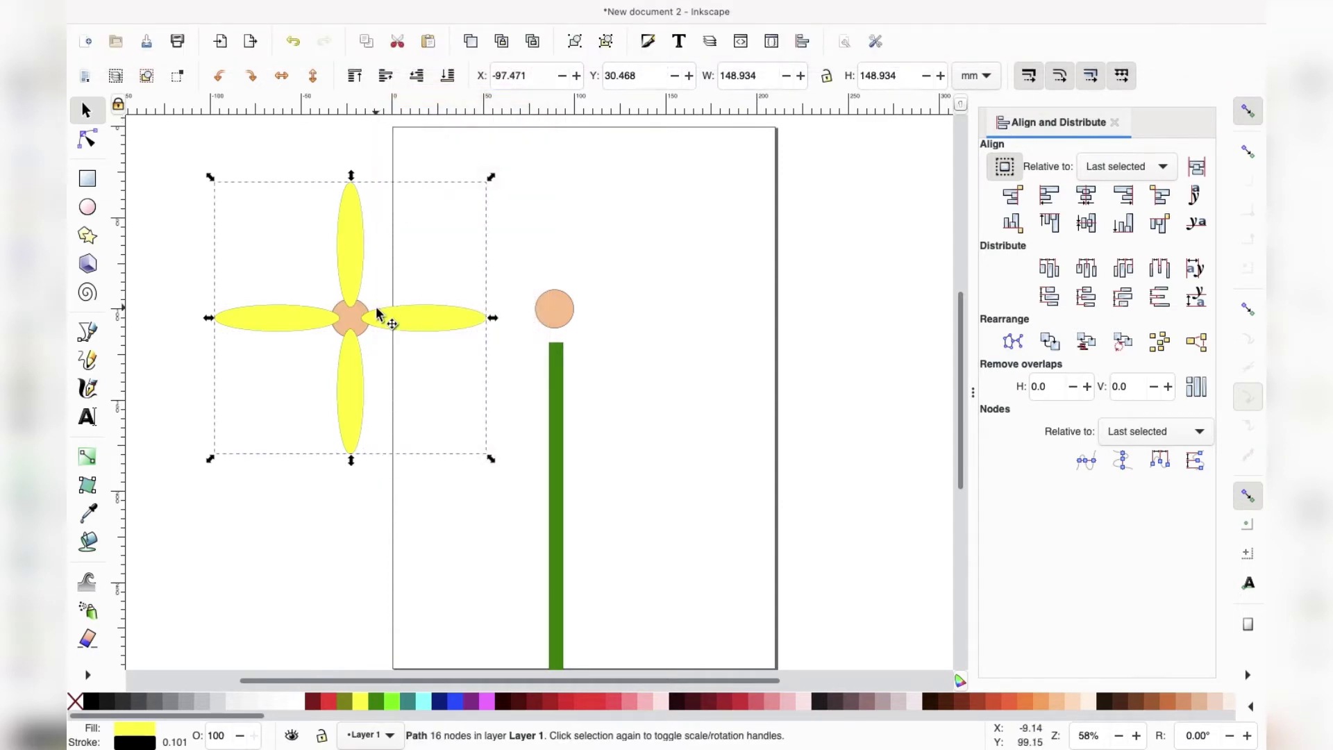
right_click(384, 321)
left_click(454, 394)
left_click(452, 218)
left_click(430, 324)
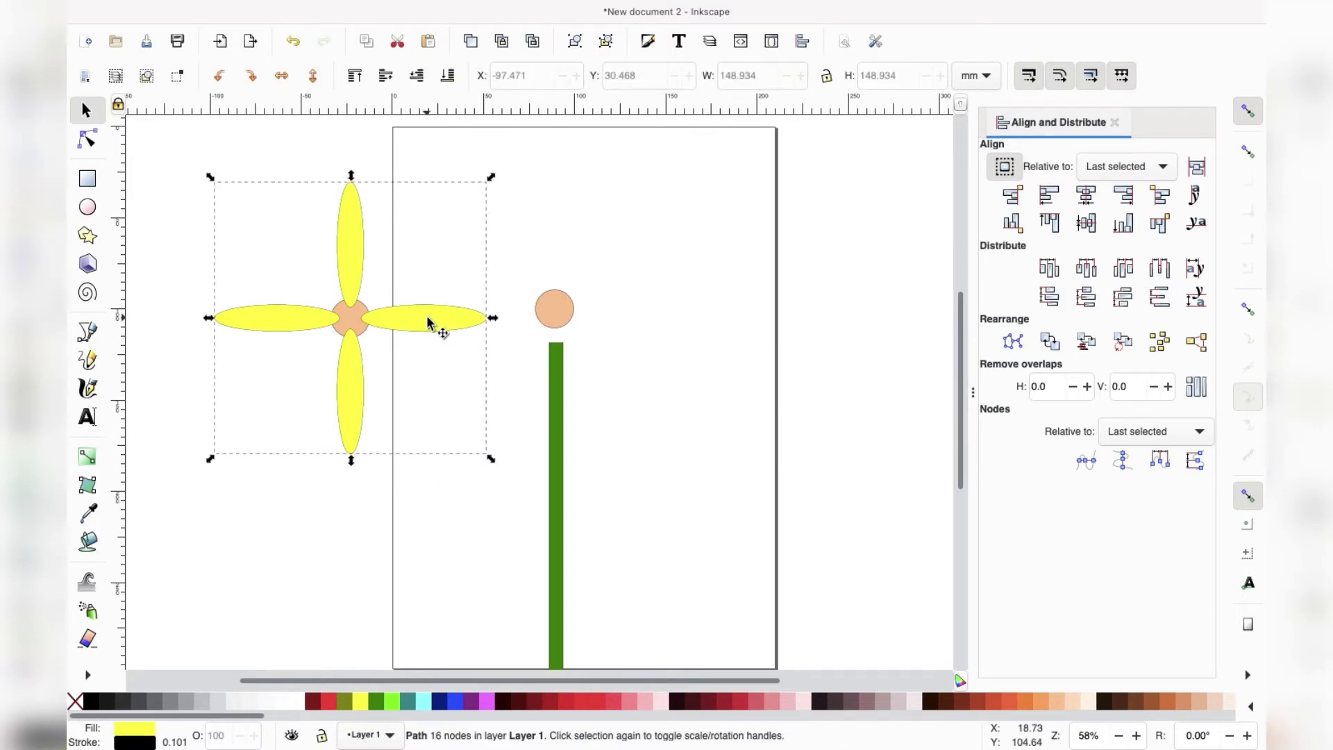
left_click(428, 321)
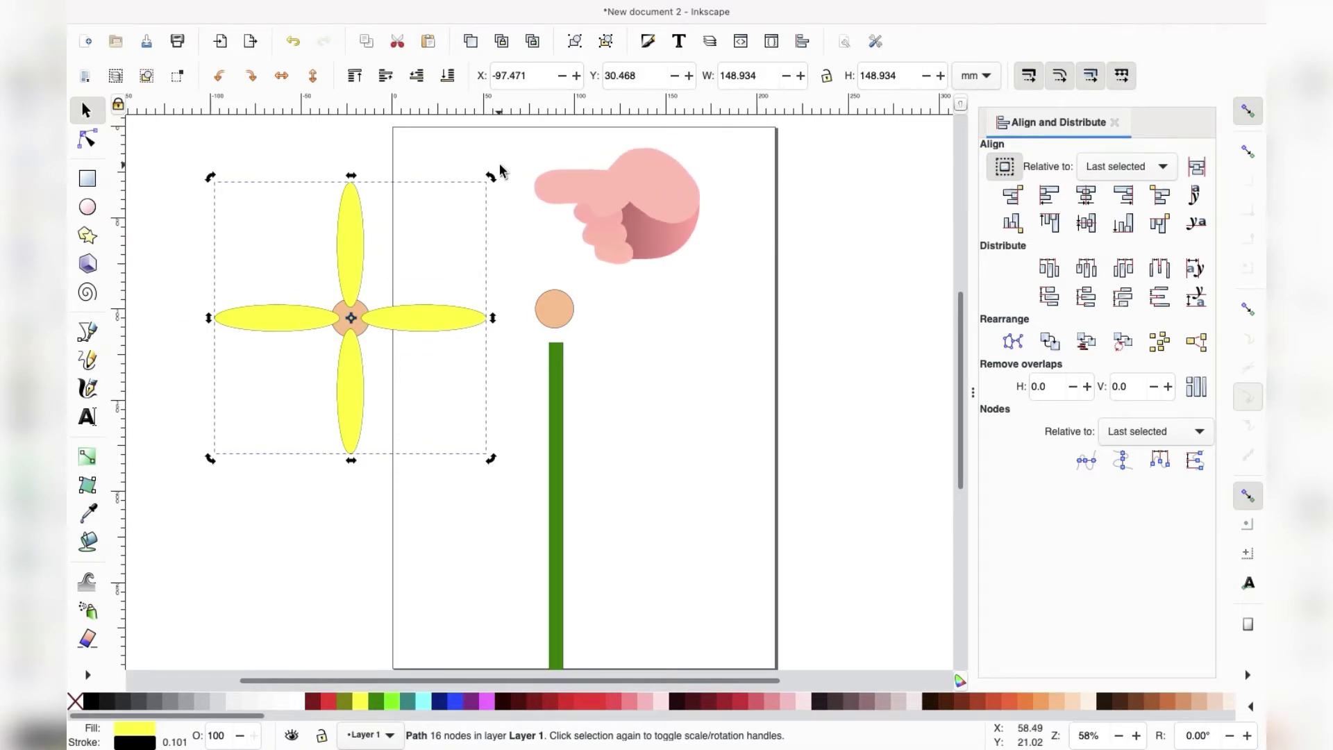
left_click_drag(493, 175, 423, 106)
left_click(510, 297)
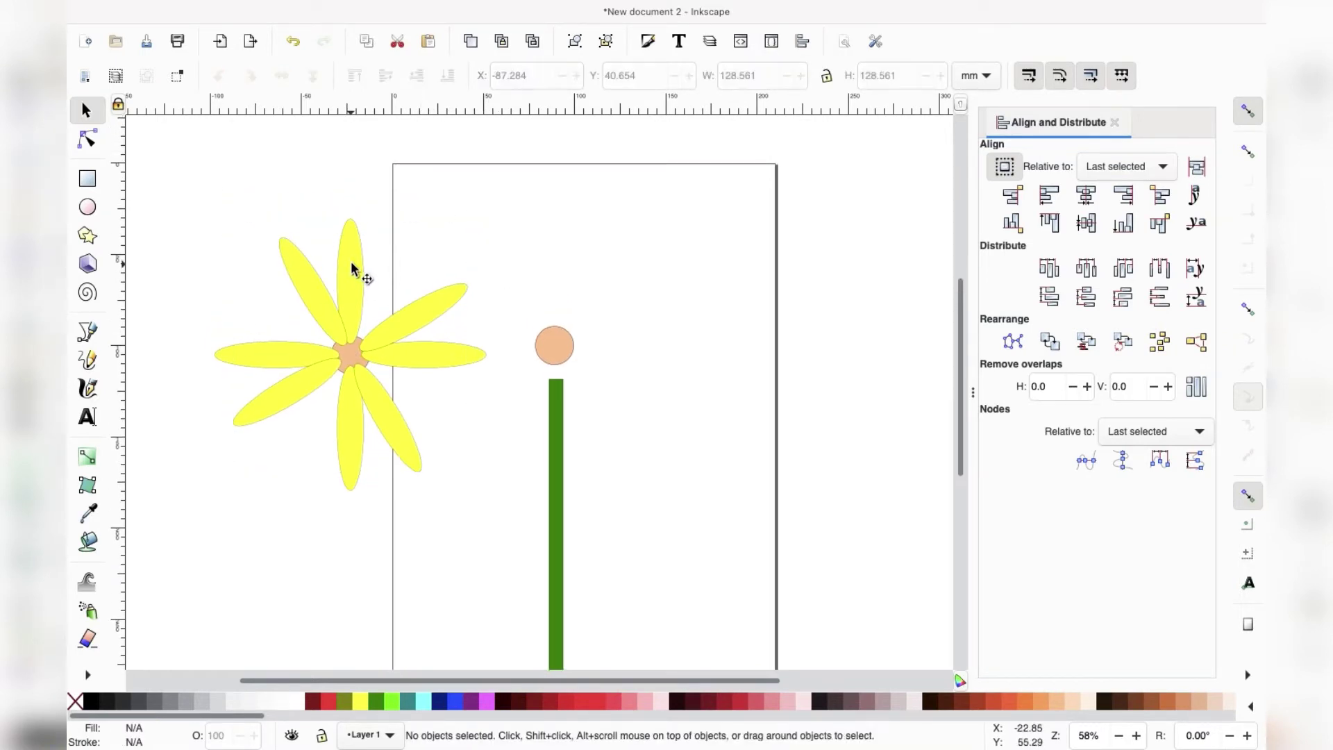
- Duplicate the eight-petal shape, rotate the copy slightly into the gaps, and select every piece
left_click(417, 330)
right_click(417, 329)
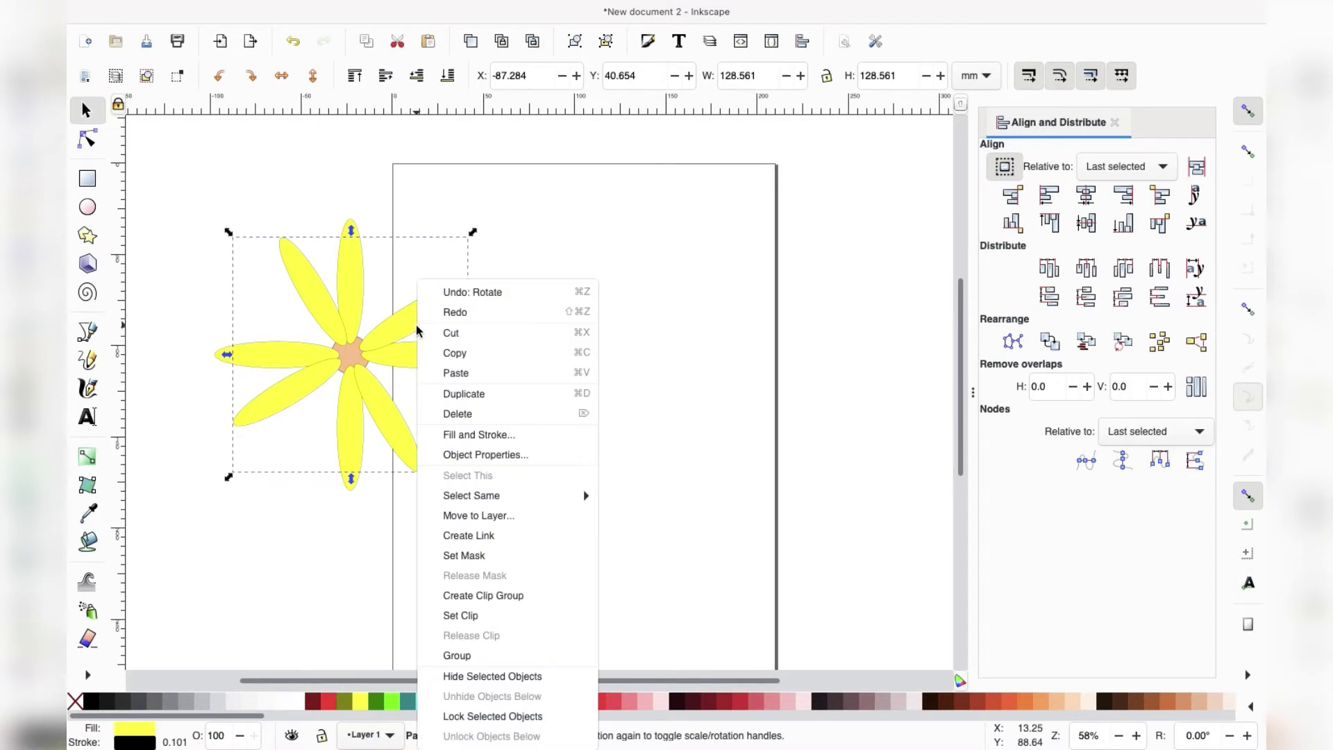
left_click(465, 390)
left_click(447, 311)
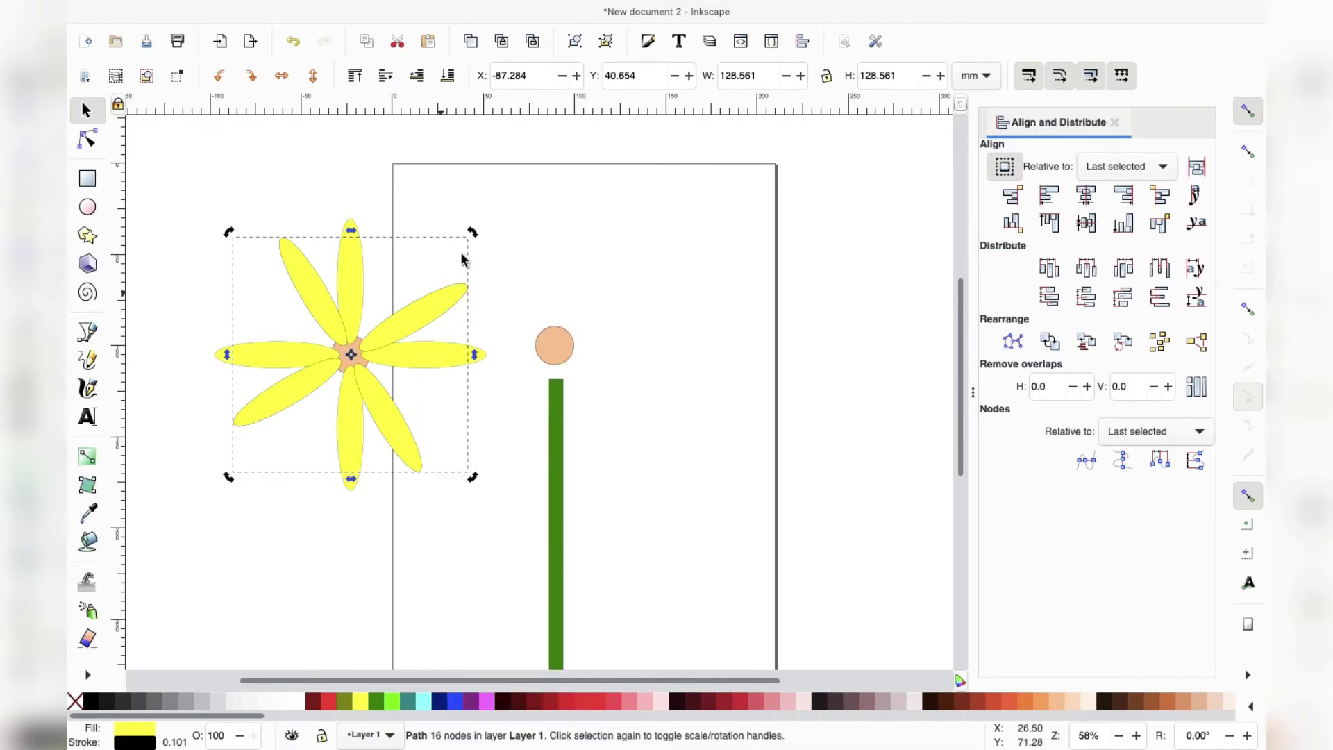
left_click_drag(471, 236, 420, 194)
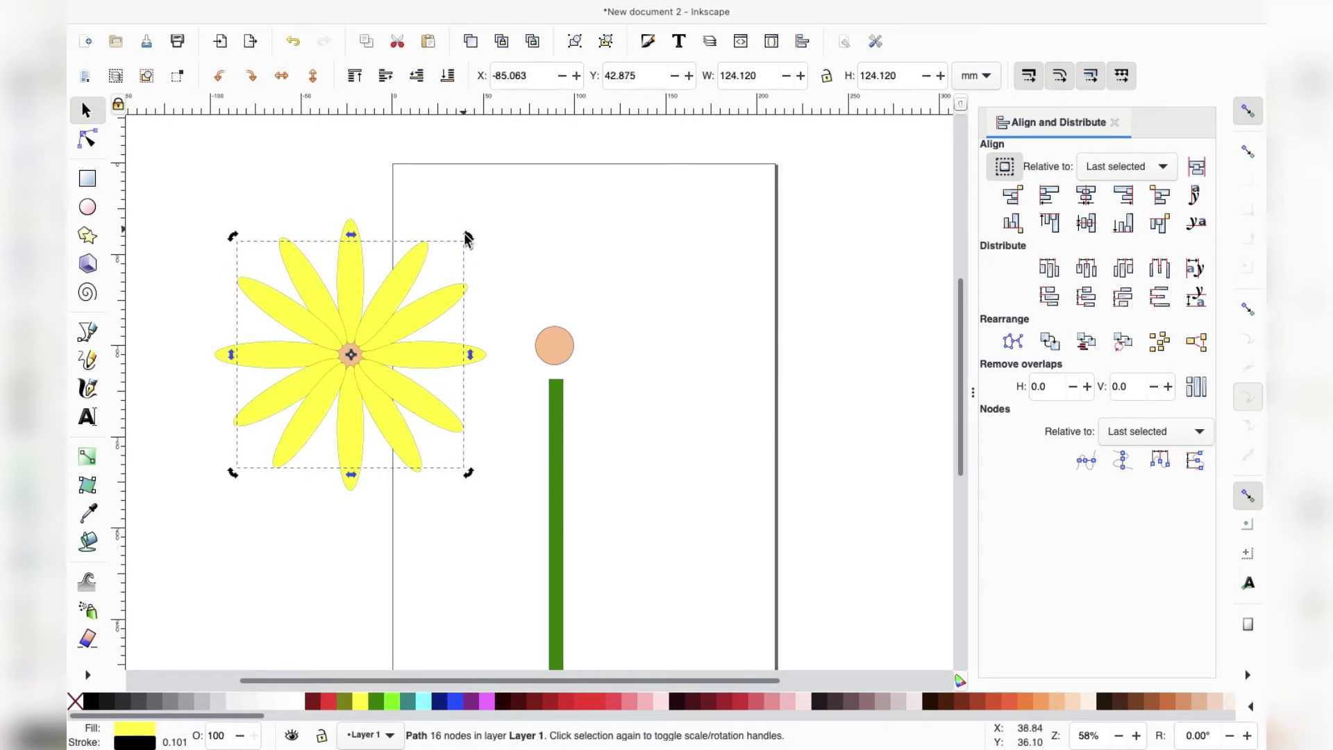
left_click_drag(466, 237, 458, 234)
left_click_drag(196, 192, 532, 551)
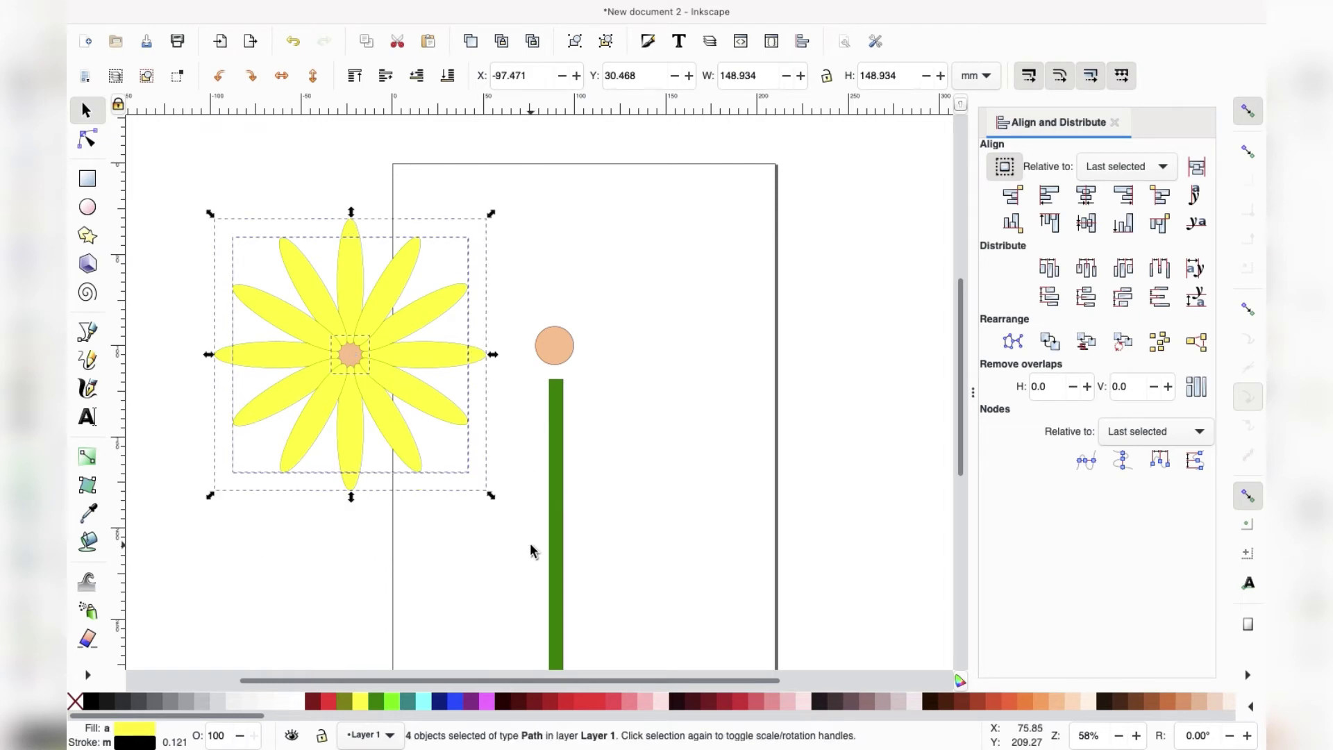
- Union all petal layers and the centre into one yellow path and move it toward the stem
left_click(170, 182)
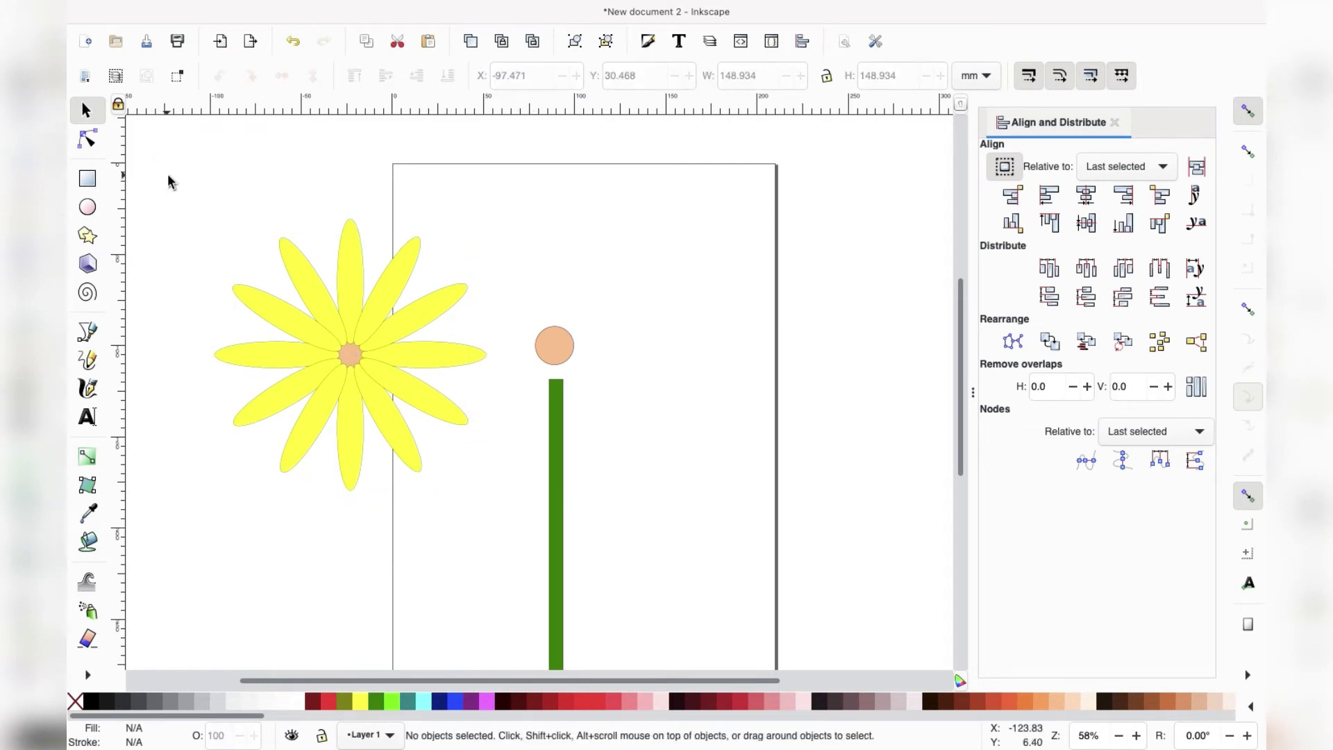
left_click_drag(169, 179, 525, 534)
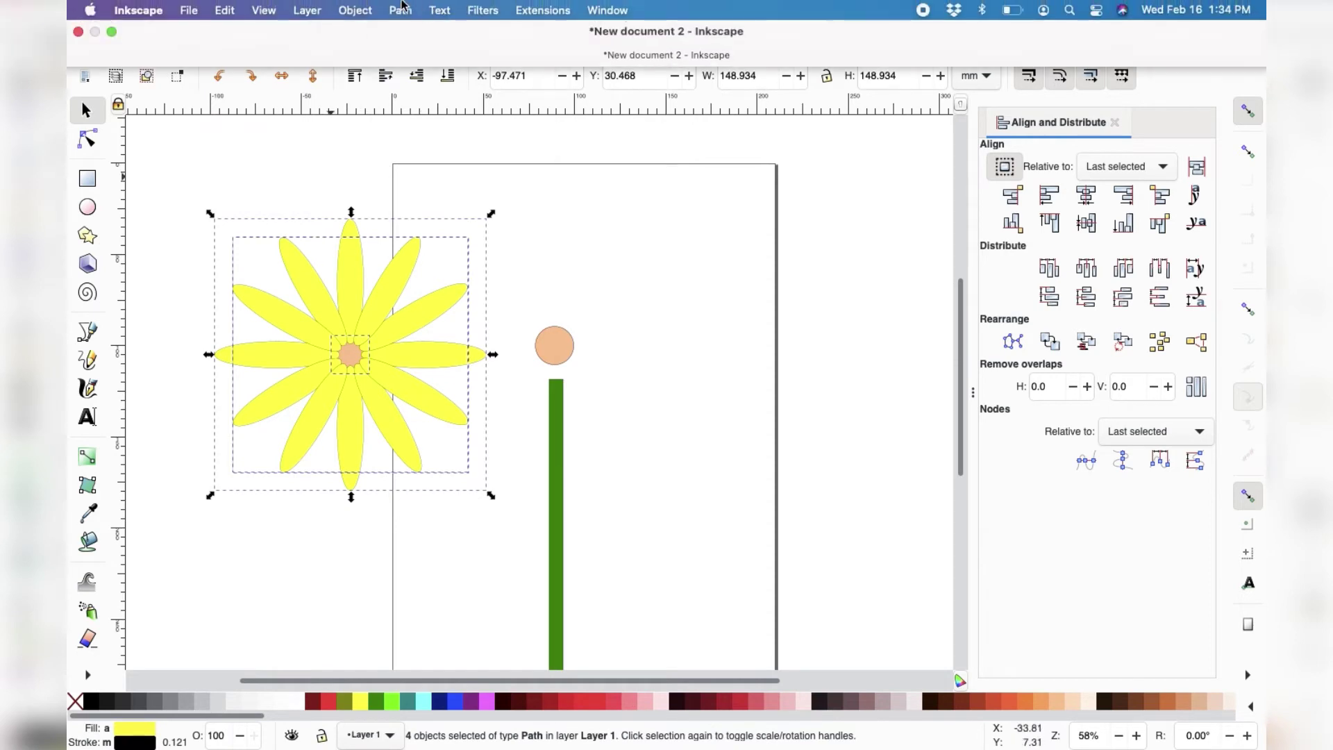
left_click(402, 5)
left_click(419, 104)
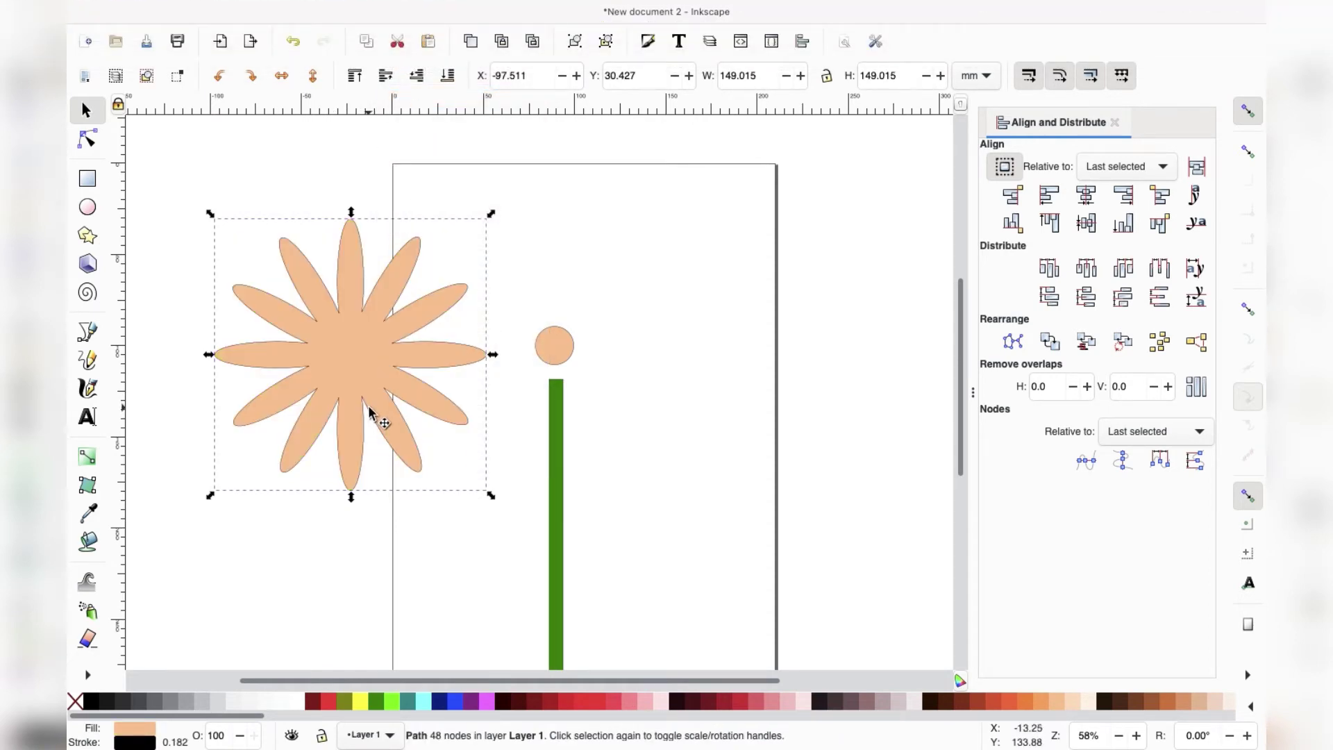
left_click(360, 701)
left_click_drag(356, 375, 534, 325)
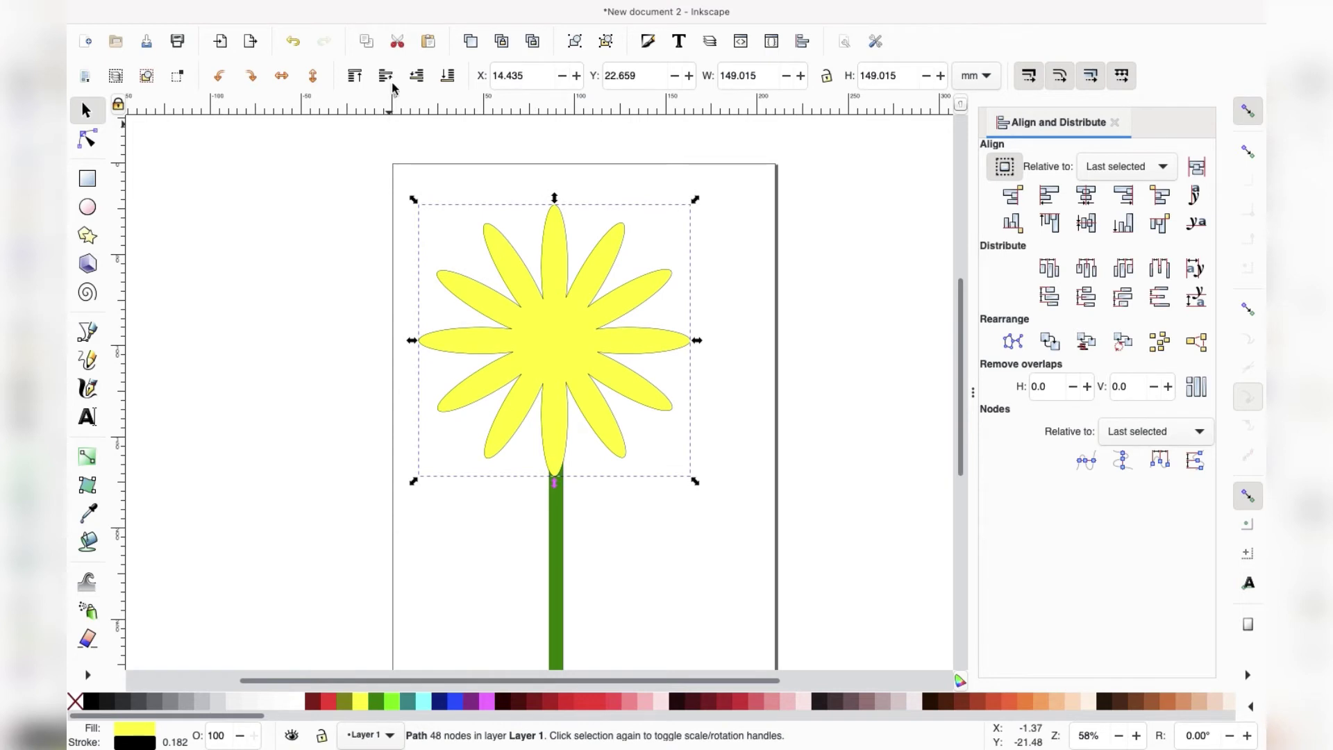
- Lower the petals behind the peach centre and enlarge the centre in the flower's middle
left_click(417, 80)
left_click_drag(601, 347, 601, 357)
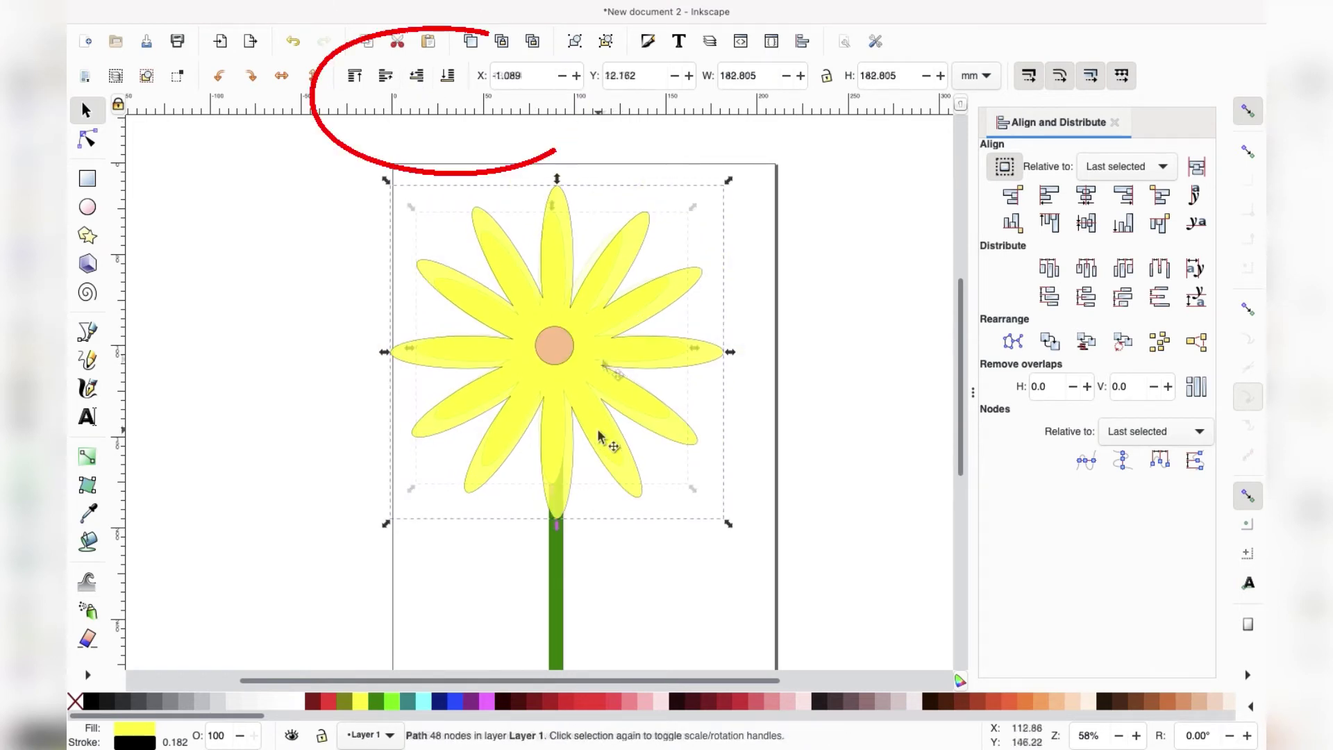
left_click(550, 341)
mouse_move(550, 341)
left_mouse_down()
mouse_move(530, 319)
mouse_move(609, 404)
left_mouse_up()
key("ctrl+z")
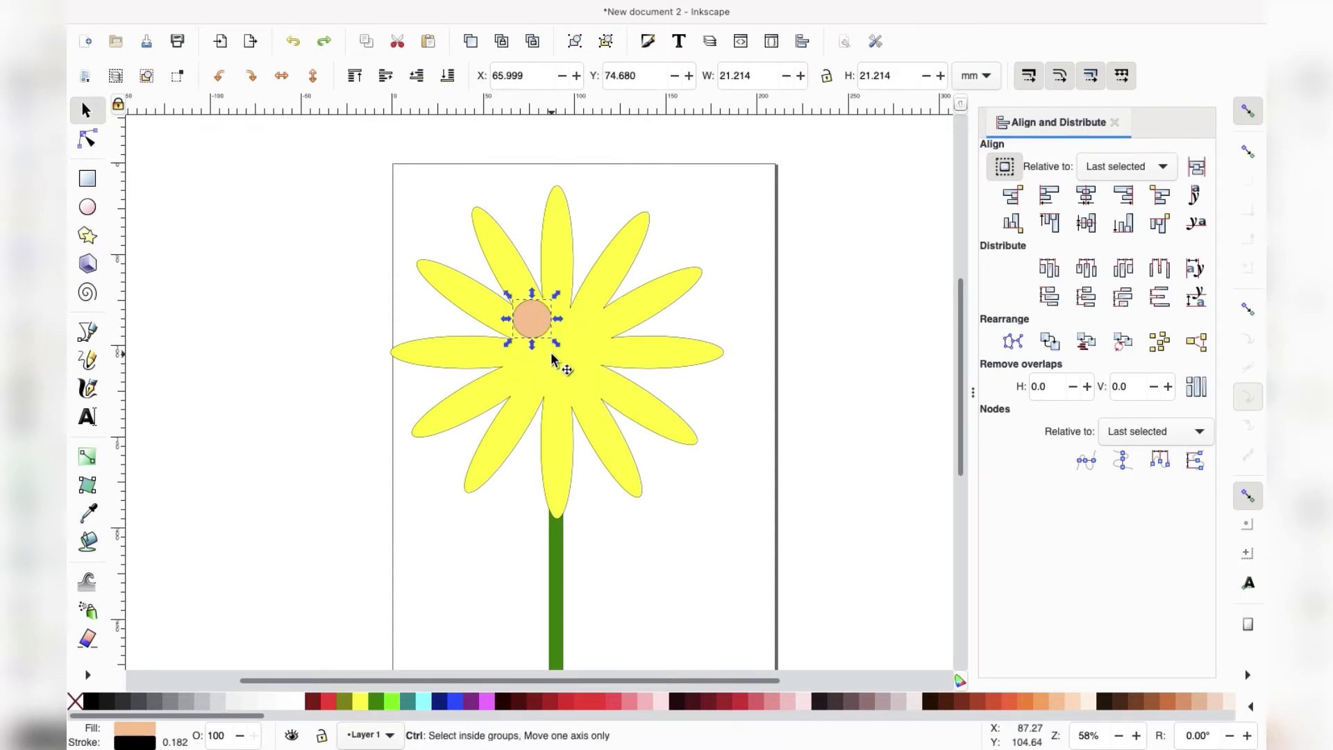
left_click_drag(556, 342, 620, 431)
left_click_drag(583, 379, 583, 381)
- Scale the petals and centre together to 115.637 mm and set them on the stem
left_click(658, 425, "shift")
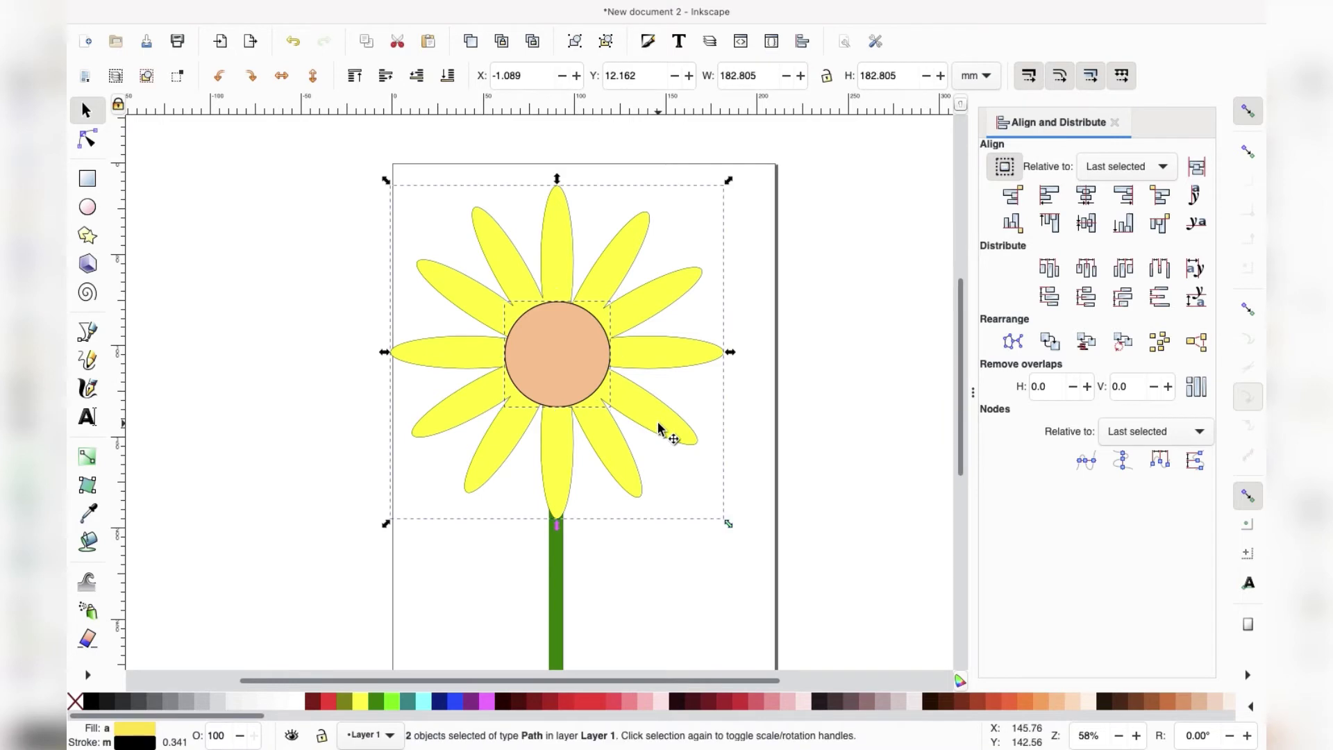
left_click_drag(729, 528, 609, 404)
left_click_drag(533, 295, 570, 359)
left_click(729, 357)
- With the Node tool, drag four inner petal nodes onto the peach centre's edge
left_click(578, 374)
scroll(558, 341, "up", 3)
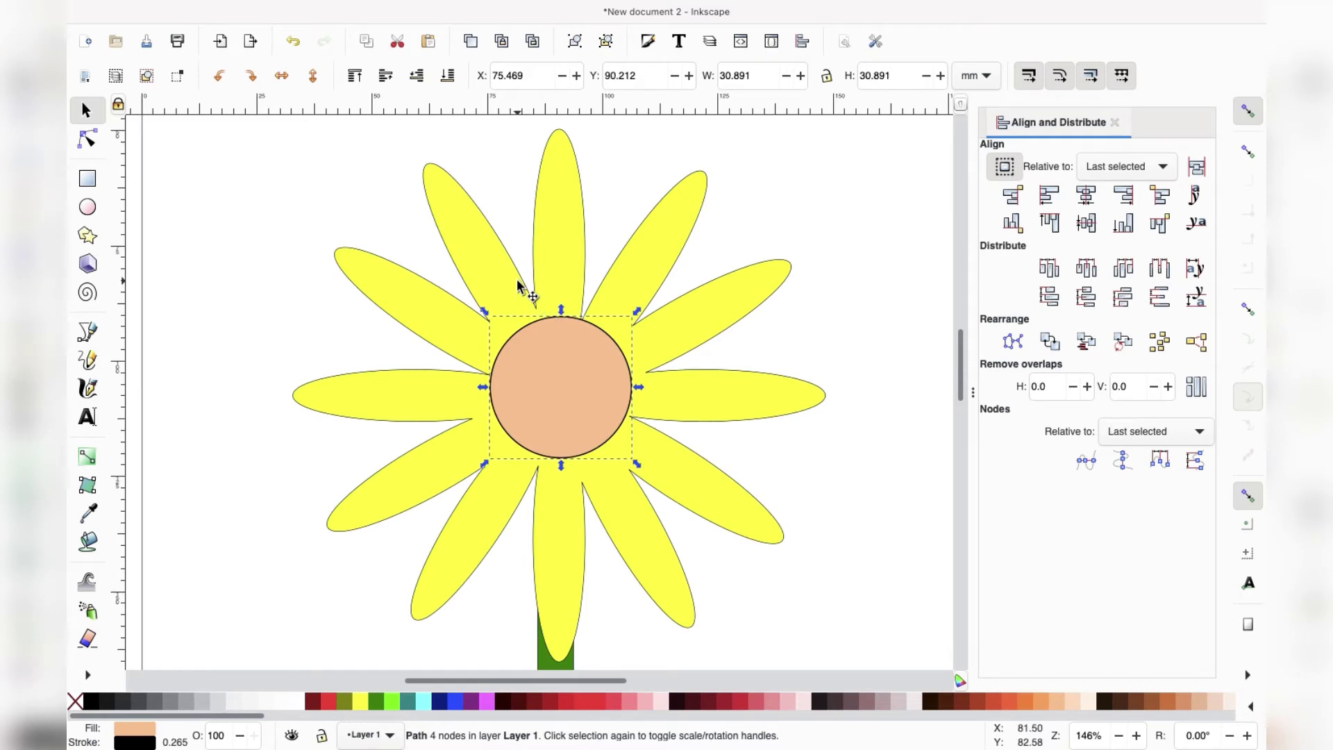
left_click(506, 272)
left_click(96, 136)
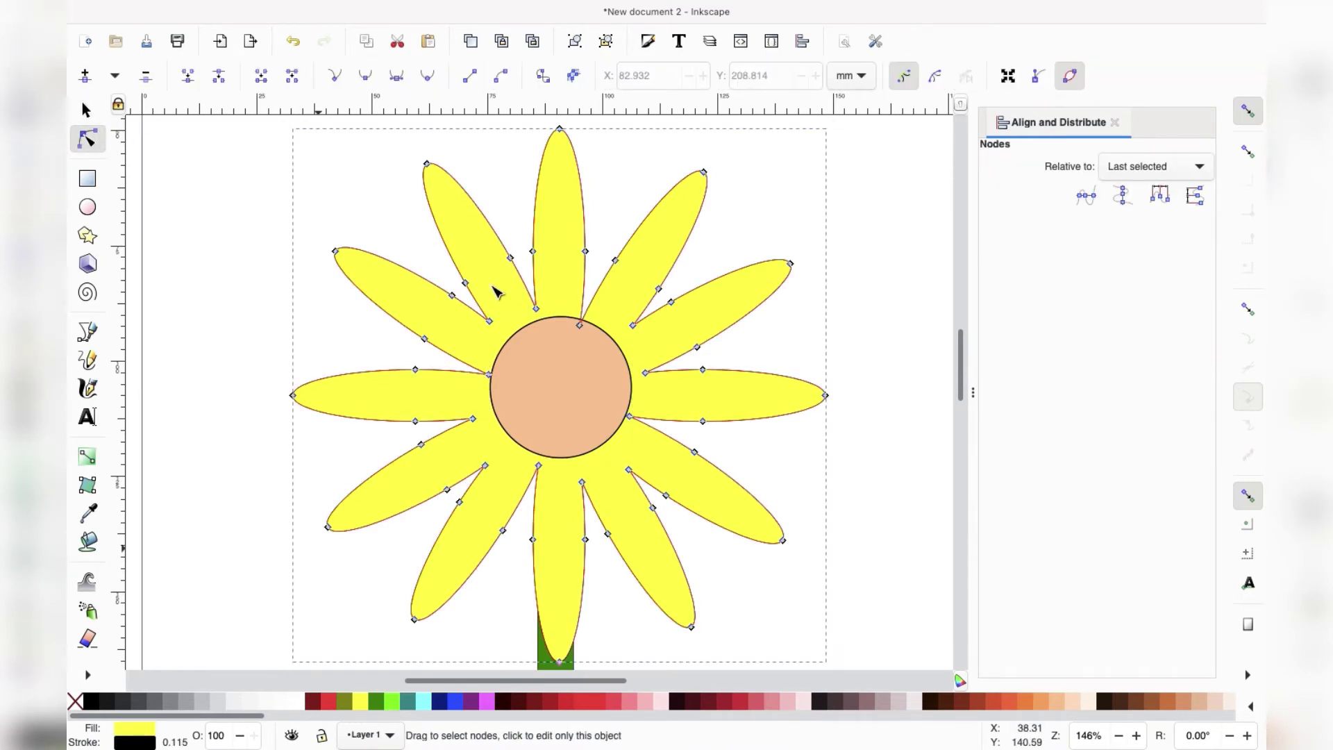
left_click_drag(495, 325, 544, 330)
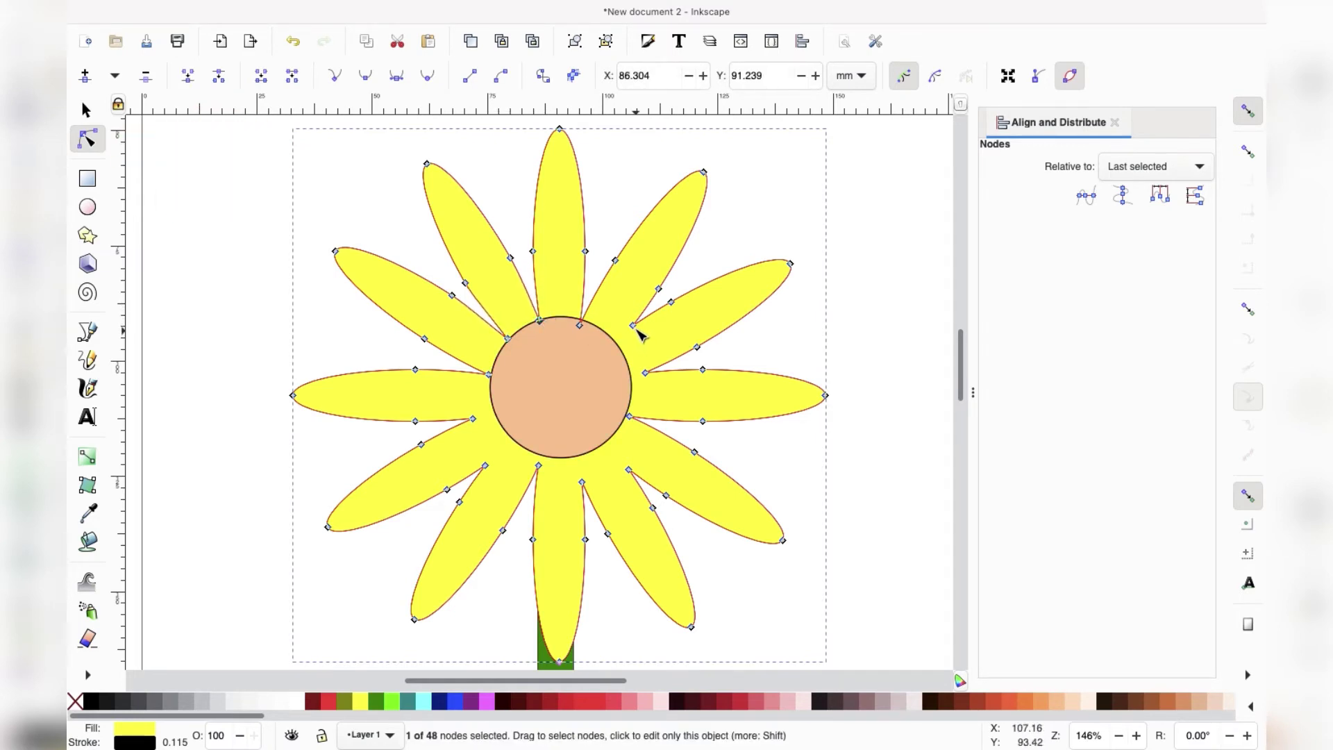
left_click_drag(633, 326, 631, 330)
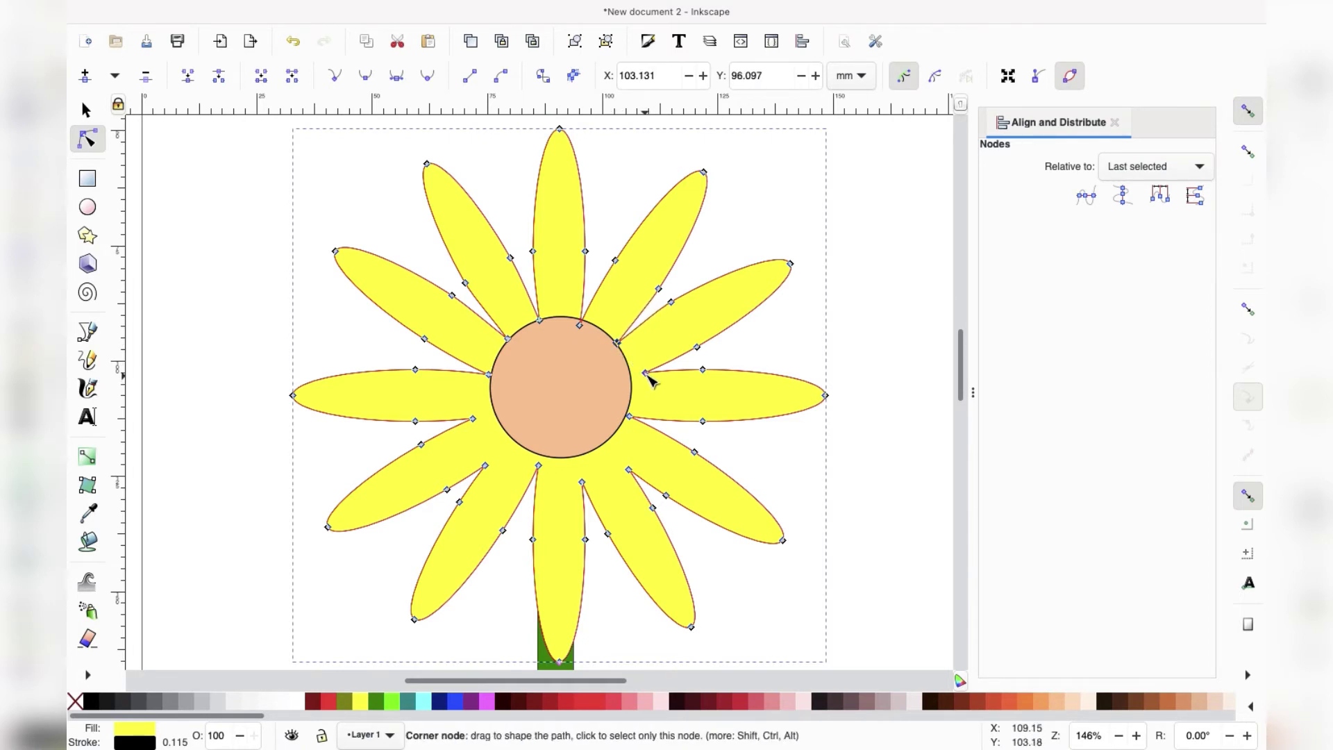
left_click_drag(648, 377, 637, 378)
left_click_drag(585, 486, 498, 416)
- Shrink the peach centre slightly and centre it horizontally and vertically on the petals
key("s")
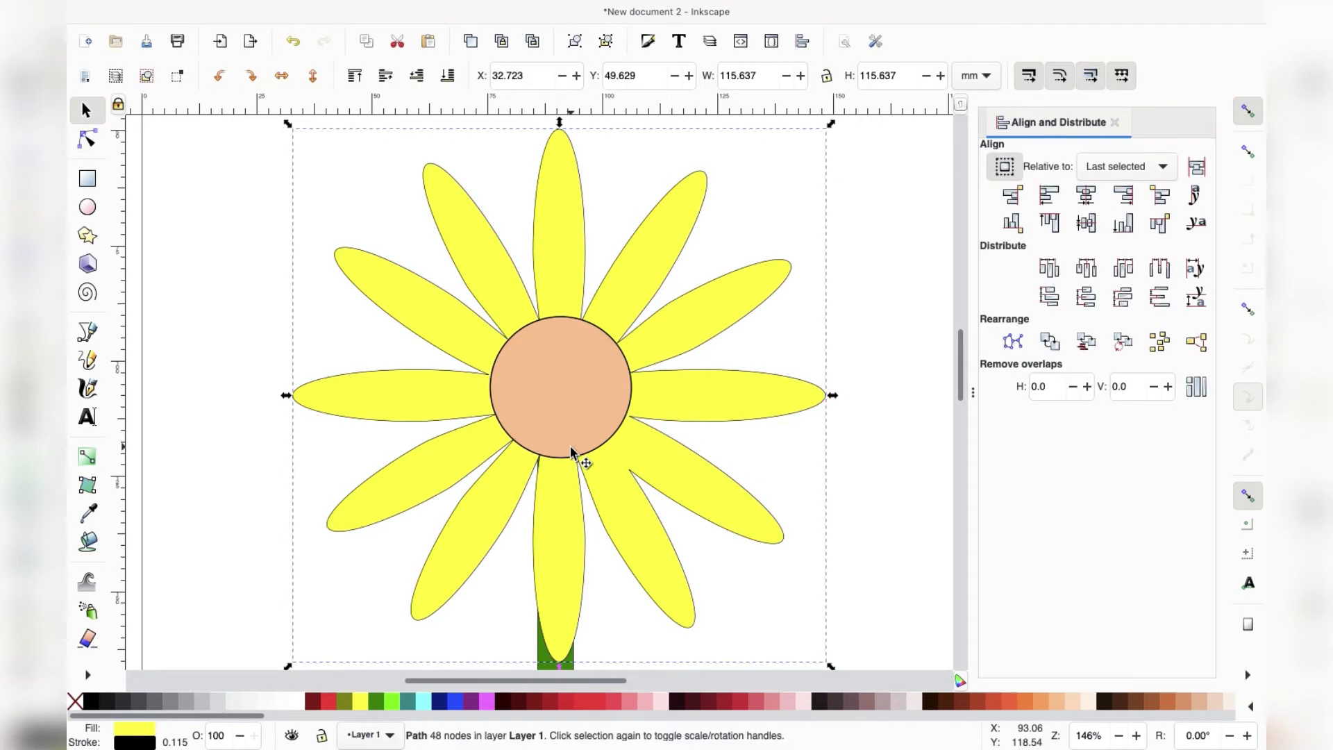
scroll(584, 458, "down", 2)
left_click(584, 447, "shift")
key("Escape")
left_click(580, 406)
left_click_drag(606, 391, 577, 420)
left_click(636, 423, "shift")
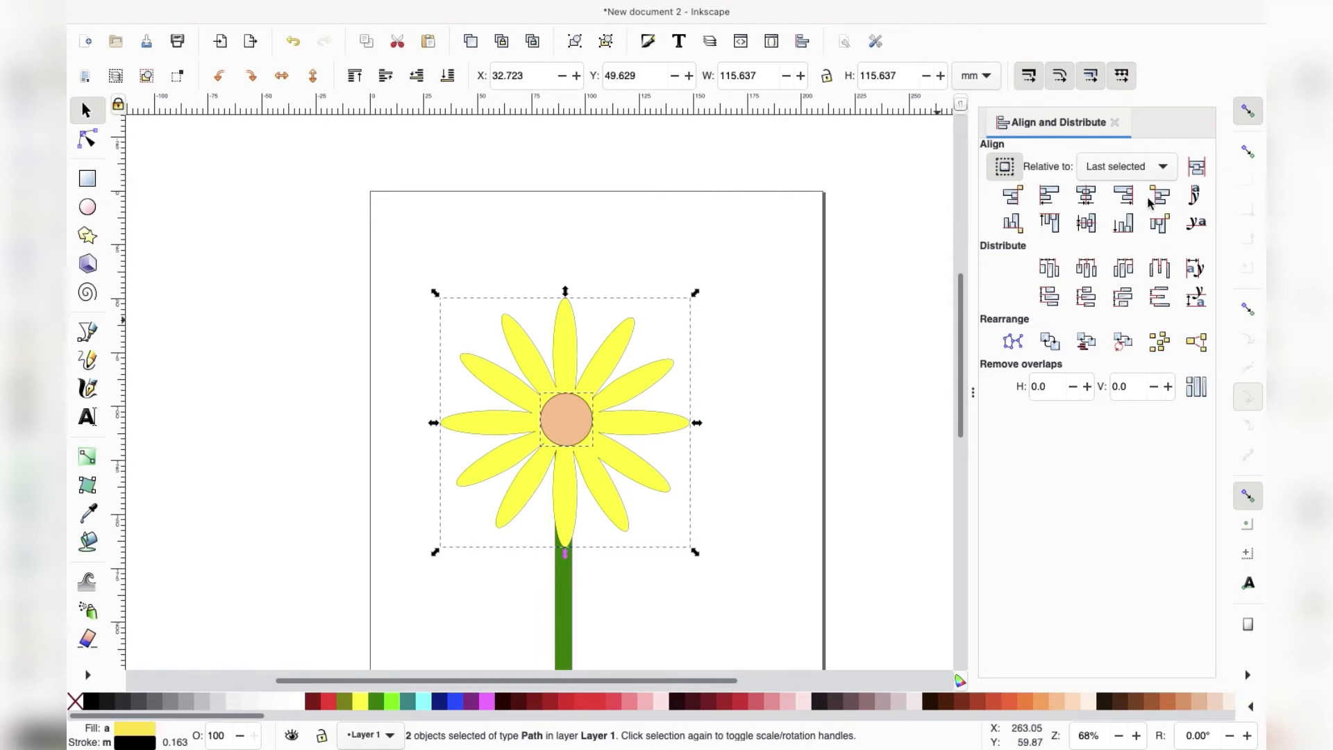
left_click(1088, 199)
left_click(1087, 223)
left_click(819, 390)
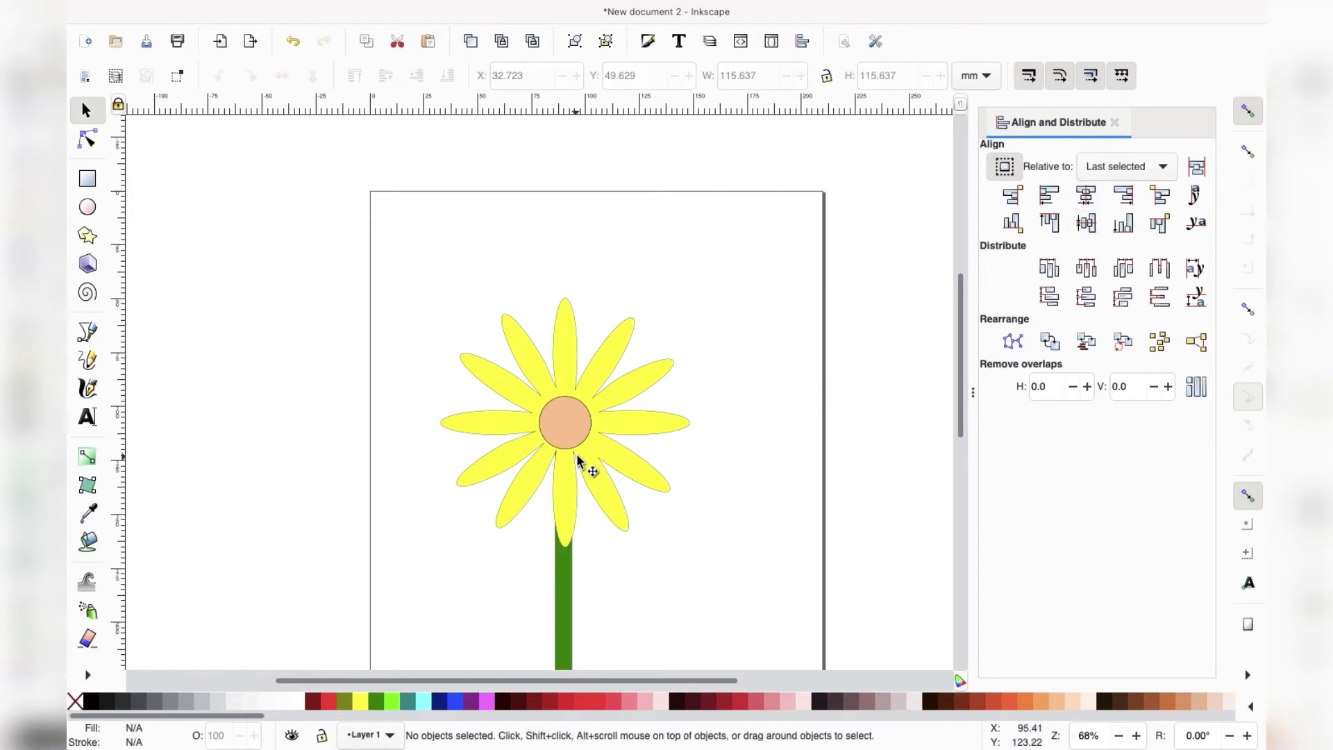
- Drag the remaining inner petal nodes onto the circle's edge, then zoom back out
scroll(576, 453, "up", 1)
left_click(585, 386)
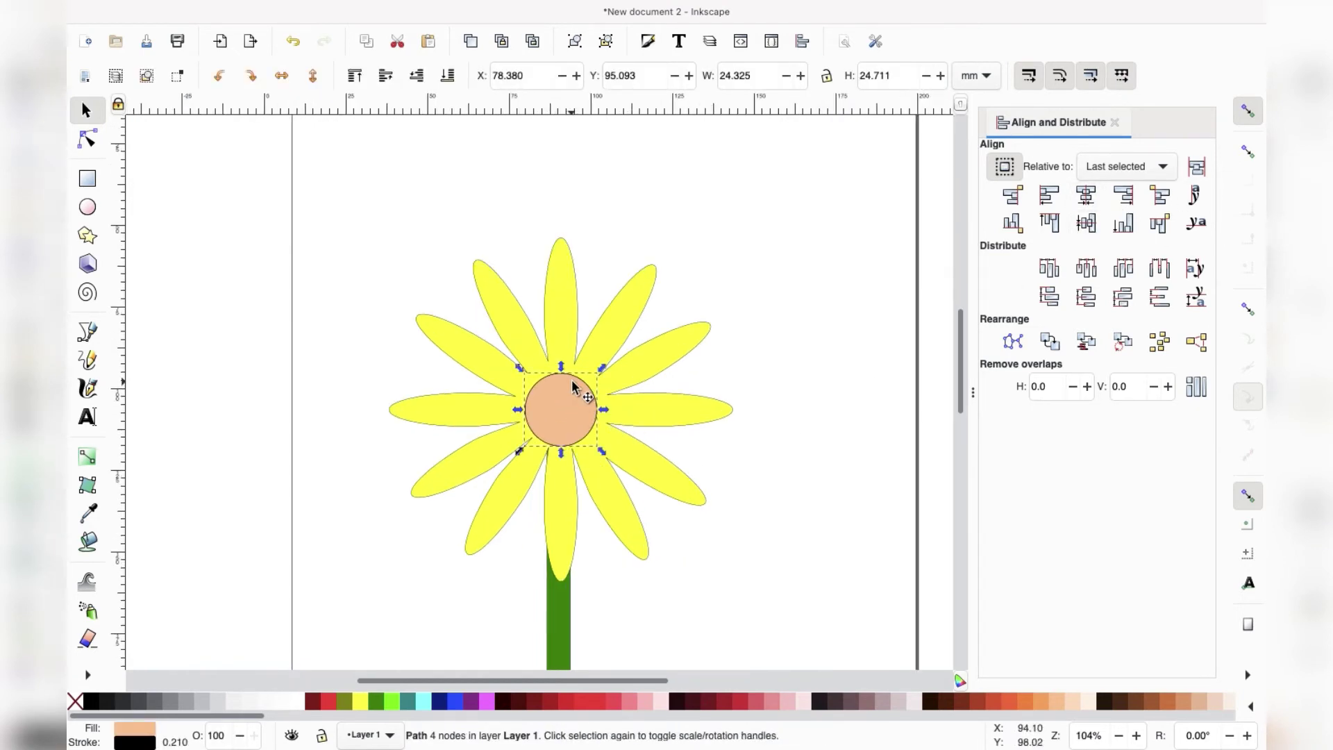
scroll(580, 383, "up", 2)
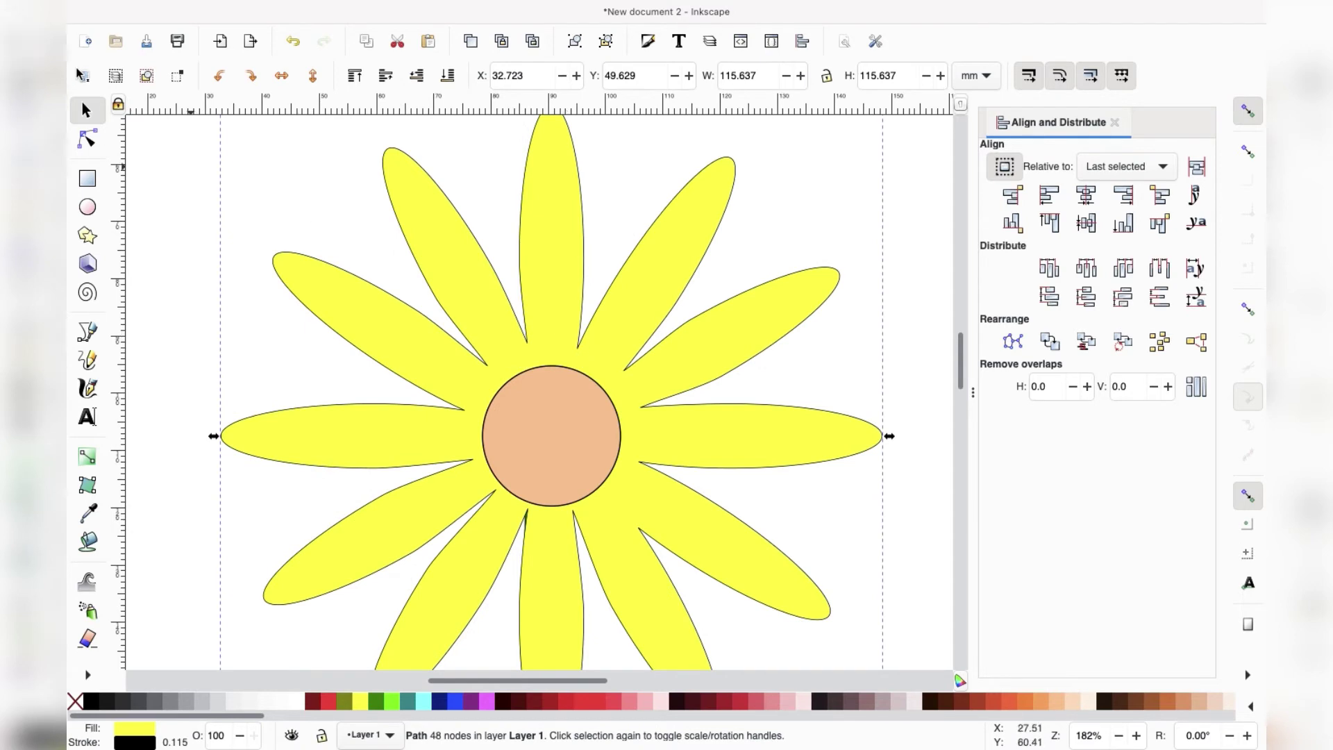
left_click(98, 144)
left_click_drag(529, 352, 486, 417)
left_click_drag(477, 462, 573, 503)
left_click_drag(638, 529, 622, 457)
left_click_drag(640, 407, 568, 369)
key("s")
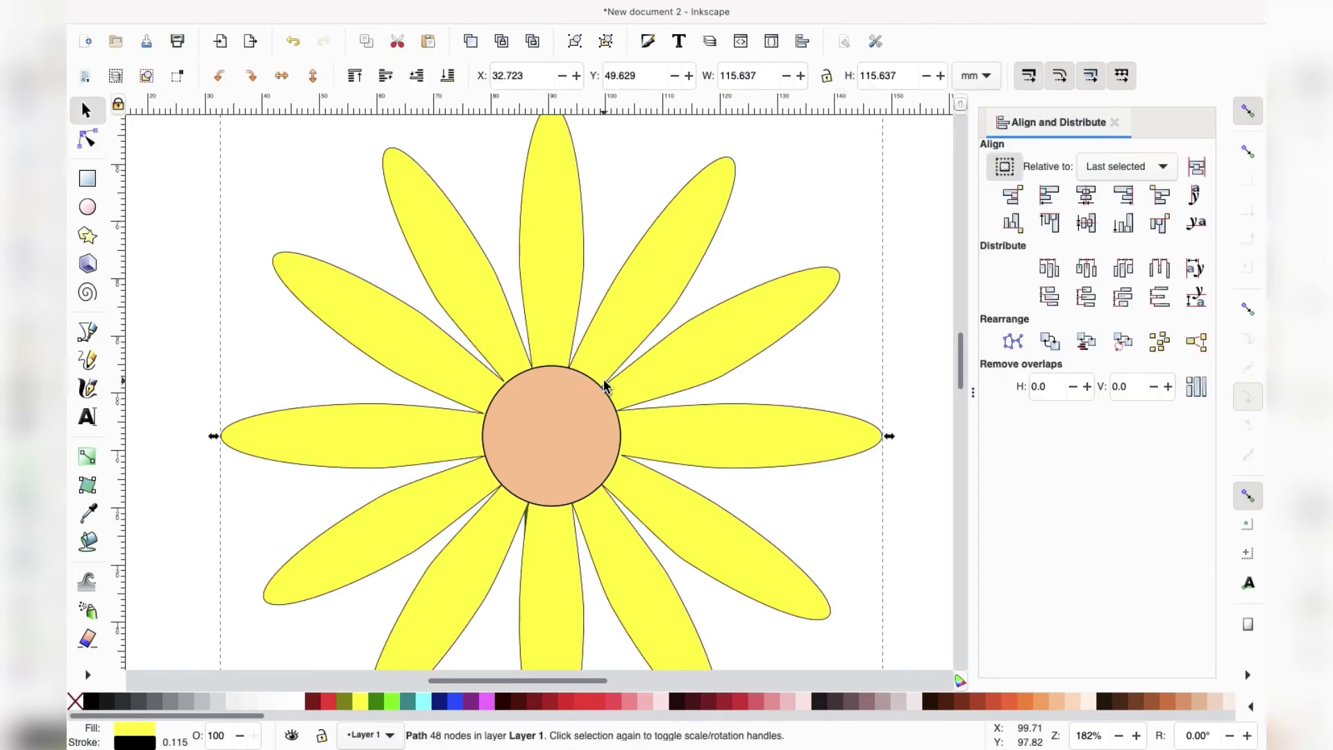
key("minus")
key("minus")
key("minus")
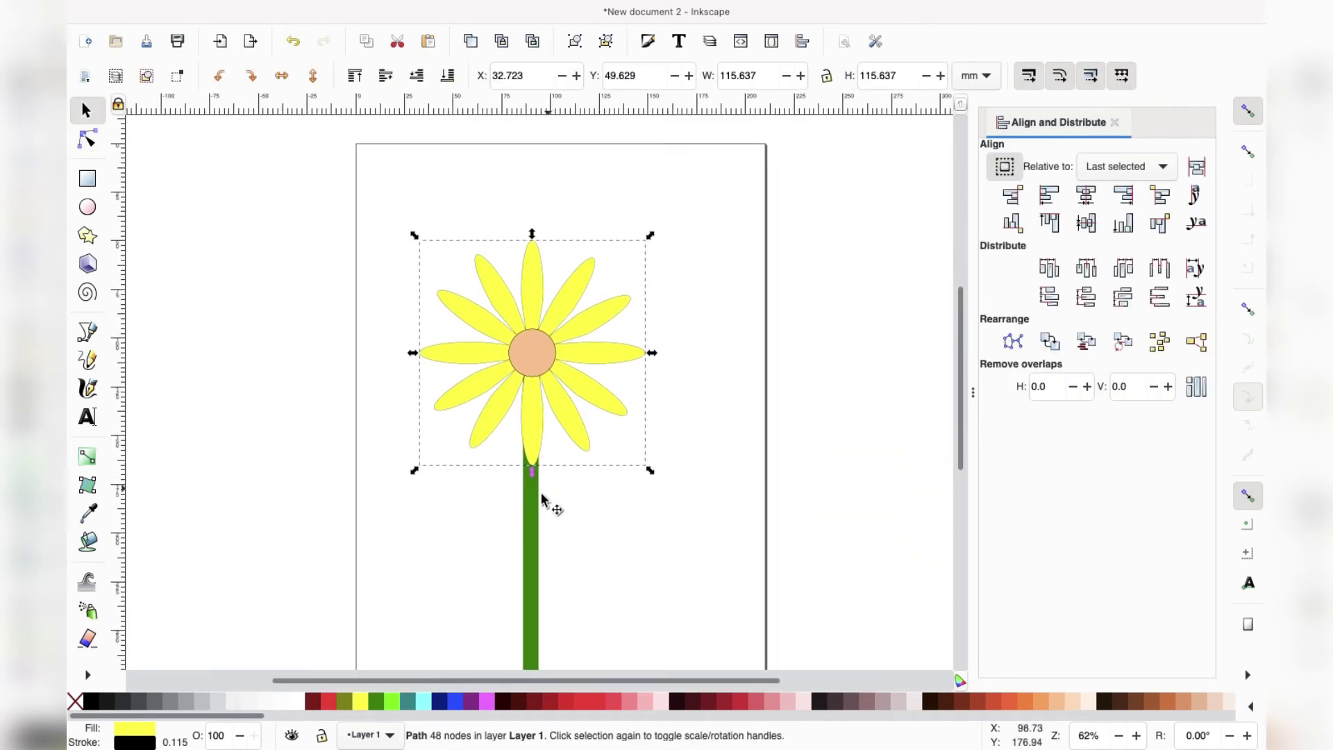
- Move the green stem up under the flower and shorten it from the bottom
left_click(531, 514)
left_click_drag(530, 514, 544, 482)
scroll(510, 452, "down", 5)
scroll(511, 452, "right", 2)
left_click_drag(505, 582, 487, 393)
scroll(489, 390, "up", 5)
scroll(488, 390, "left", 1)
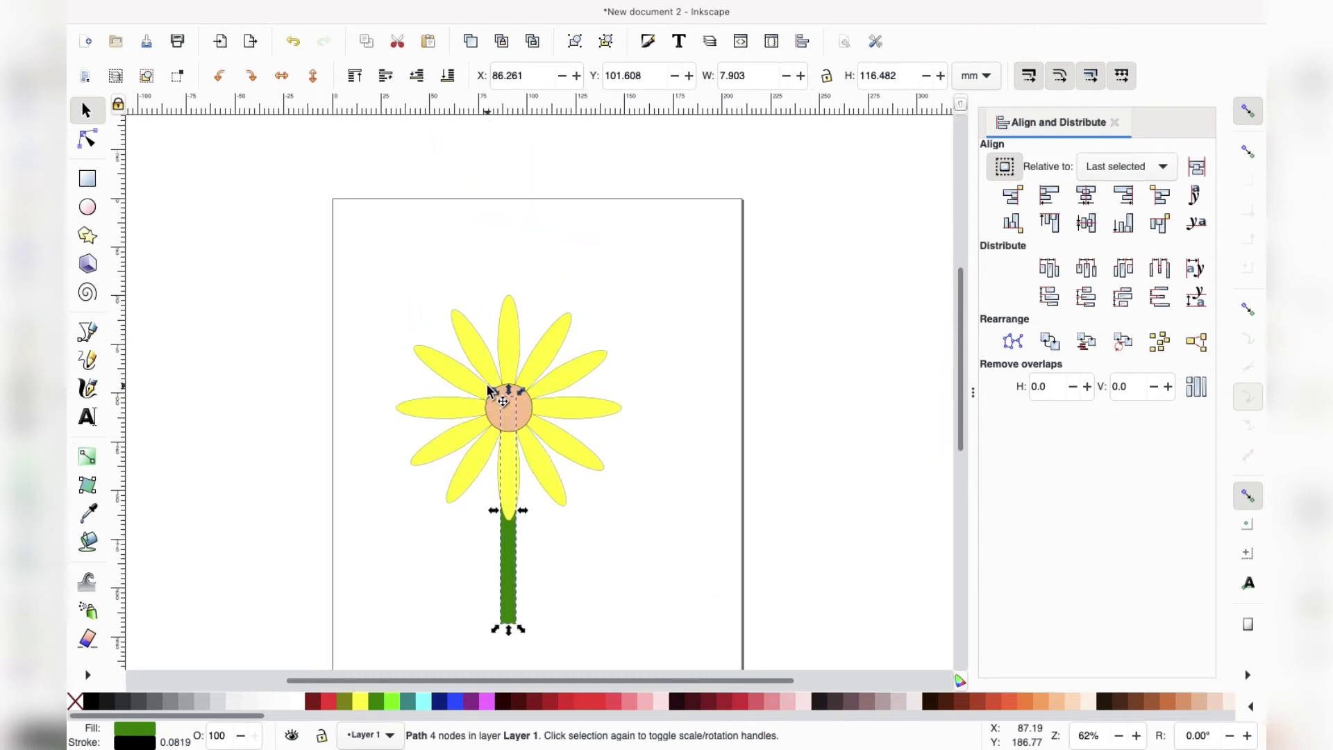
- Duplicate the petals, lower the copy beneath the centre, and rotate it about 10°
left_click(553, 326)
right_click(528, 321)
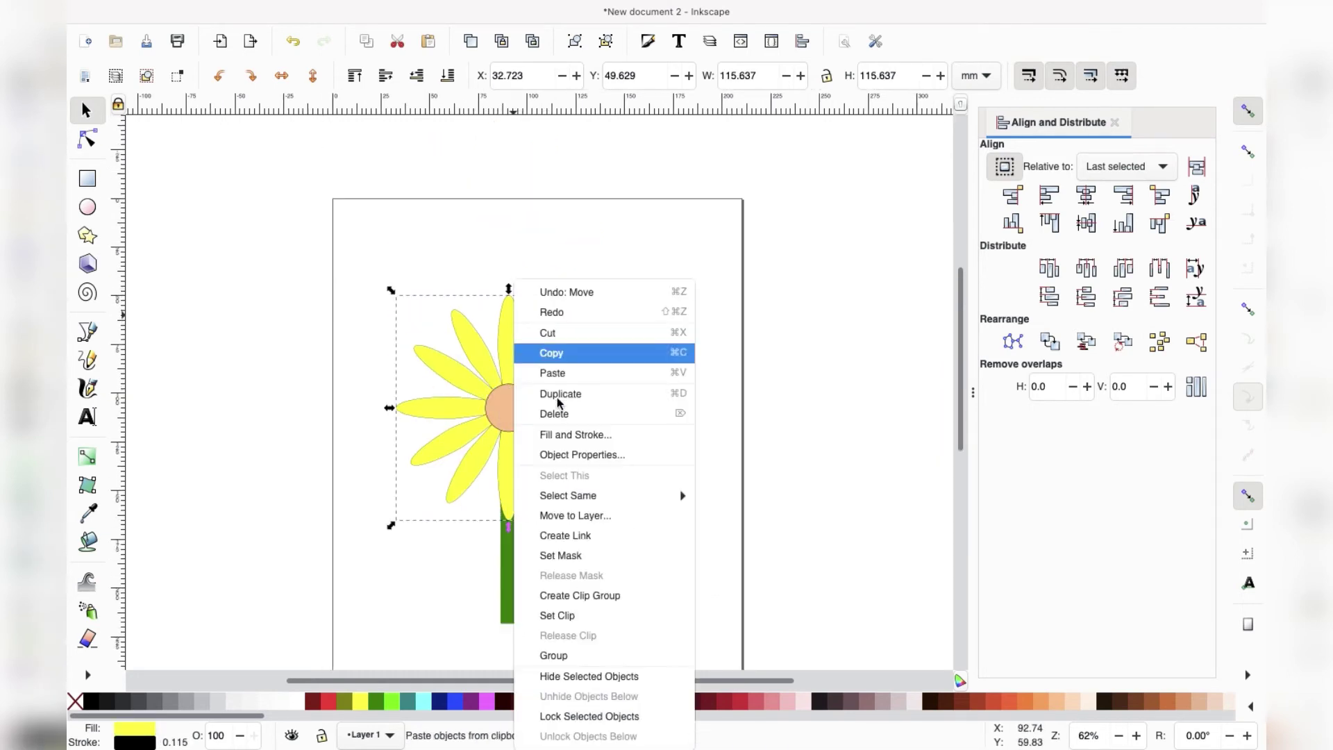
left_click(568, 391)
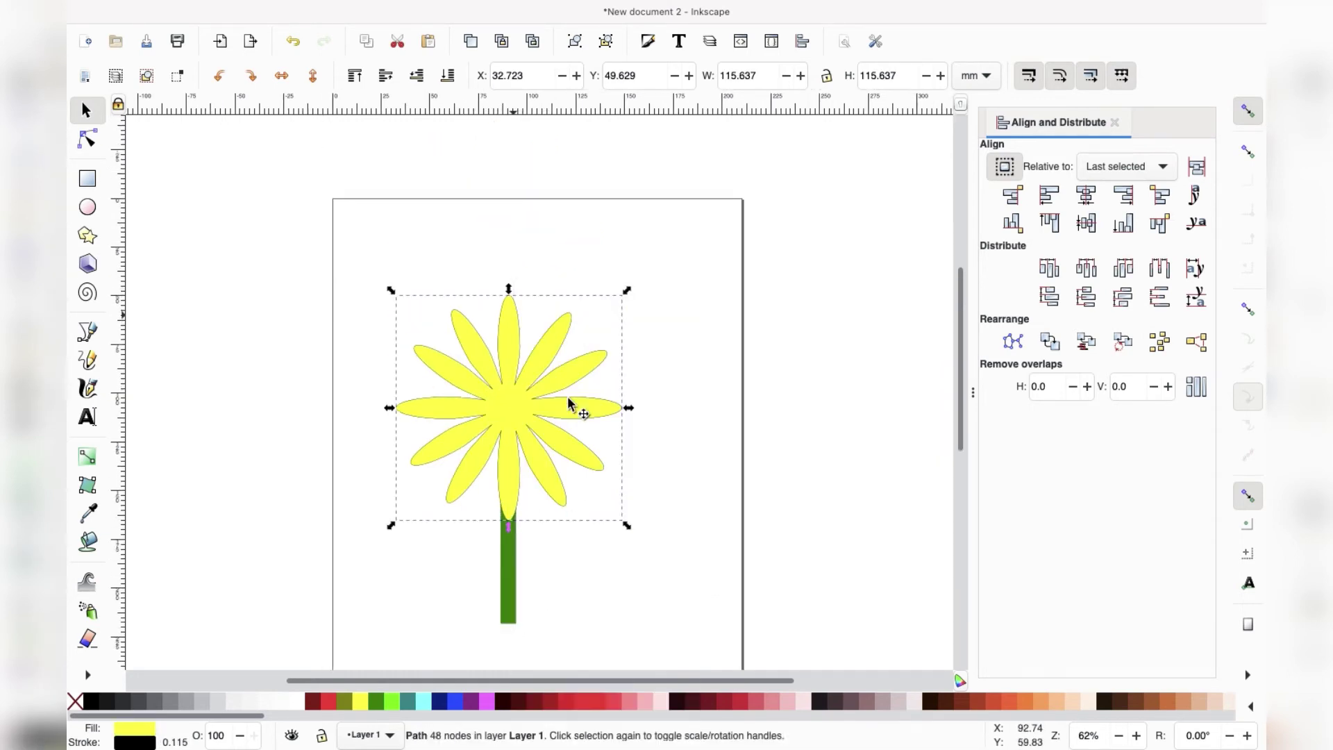
left_click(418, 82)
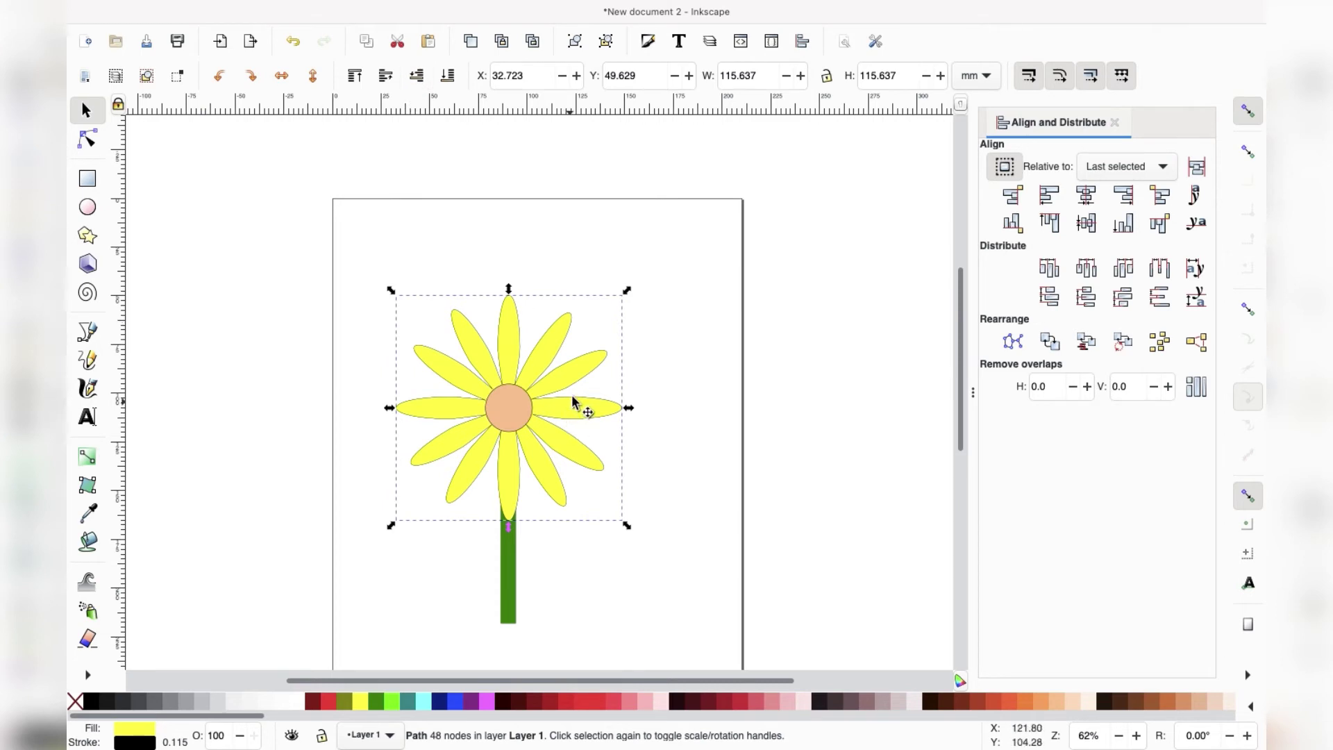
left_click(543, 359)
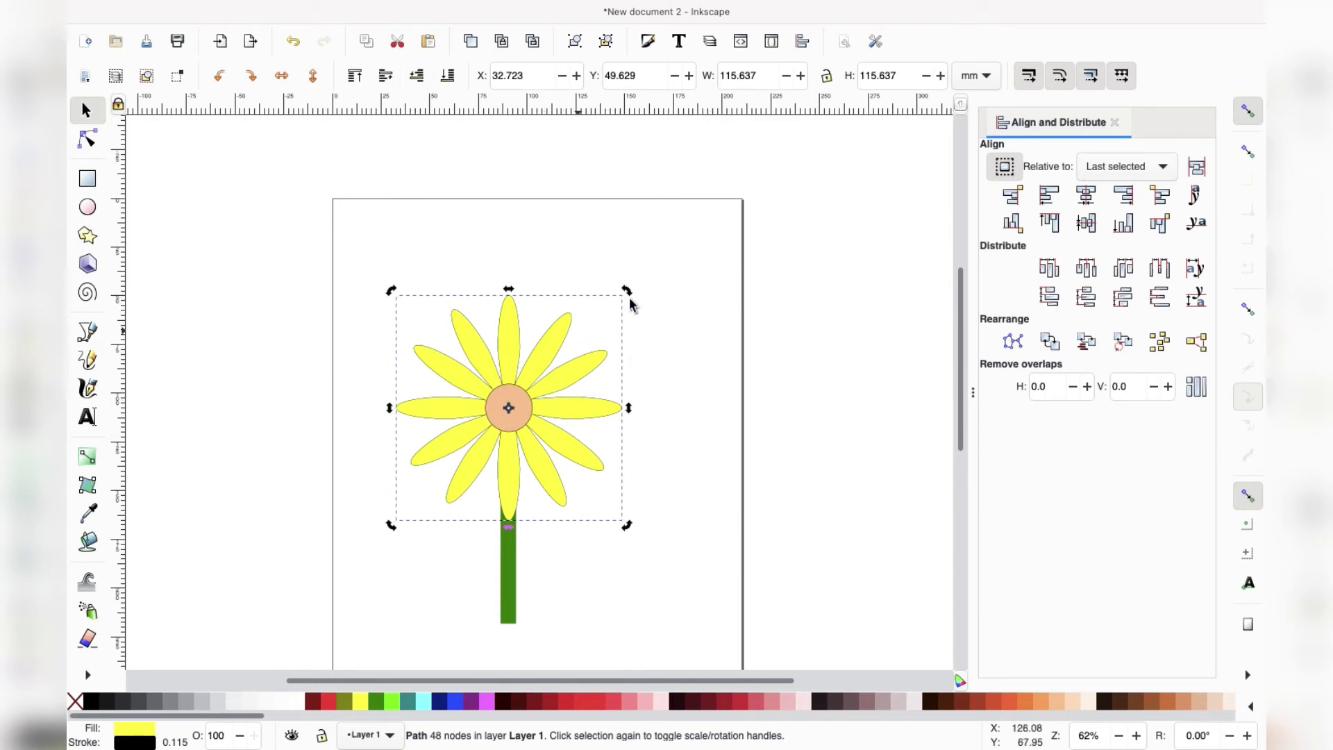
left_click_drag(628, 291, 639, 335)
scroll(640, 375, "down", 1)
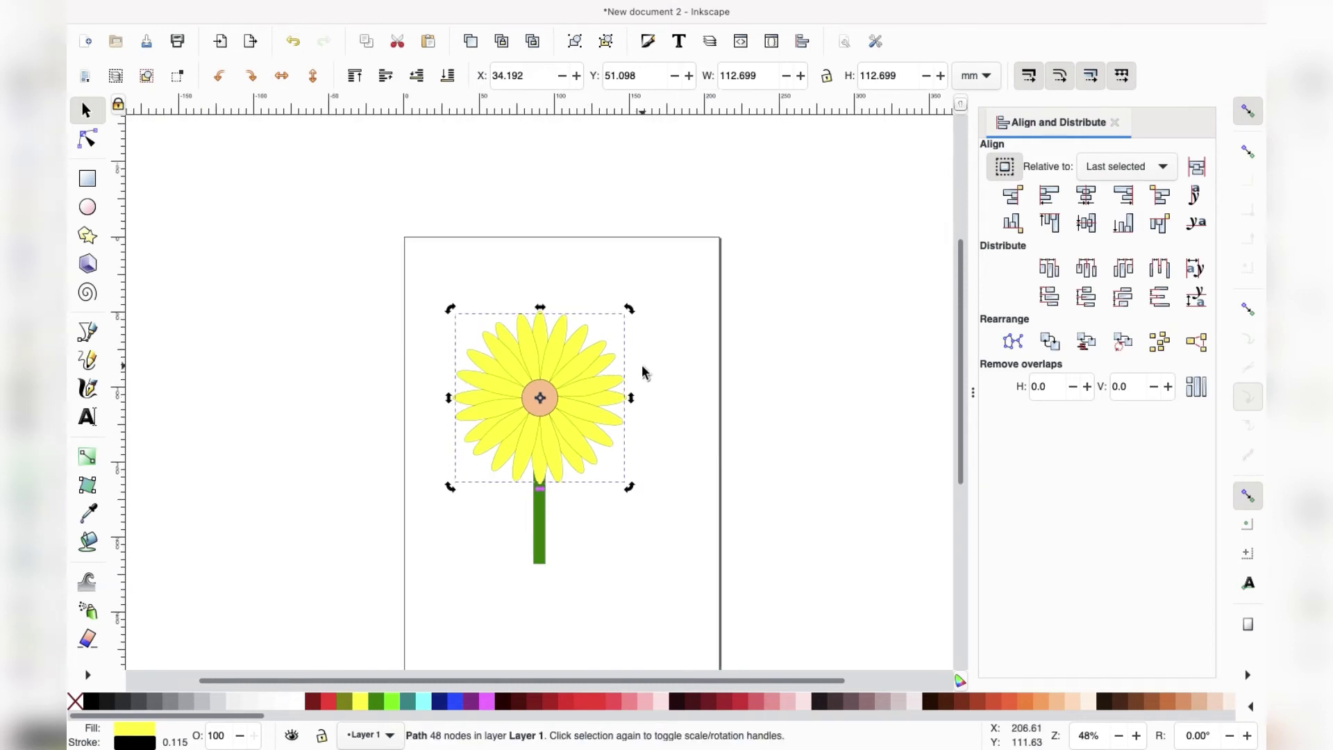
left_click(642, 365)
left_click(597, 354)
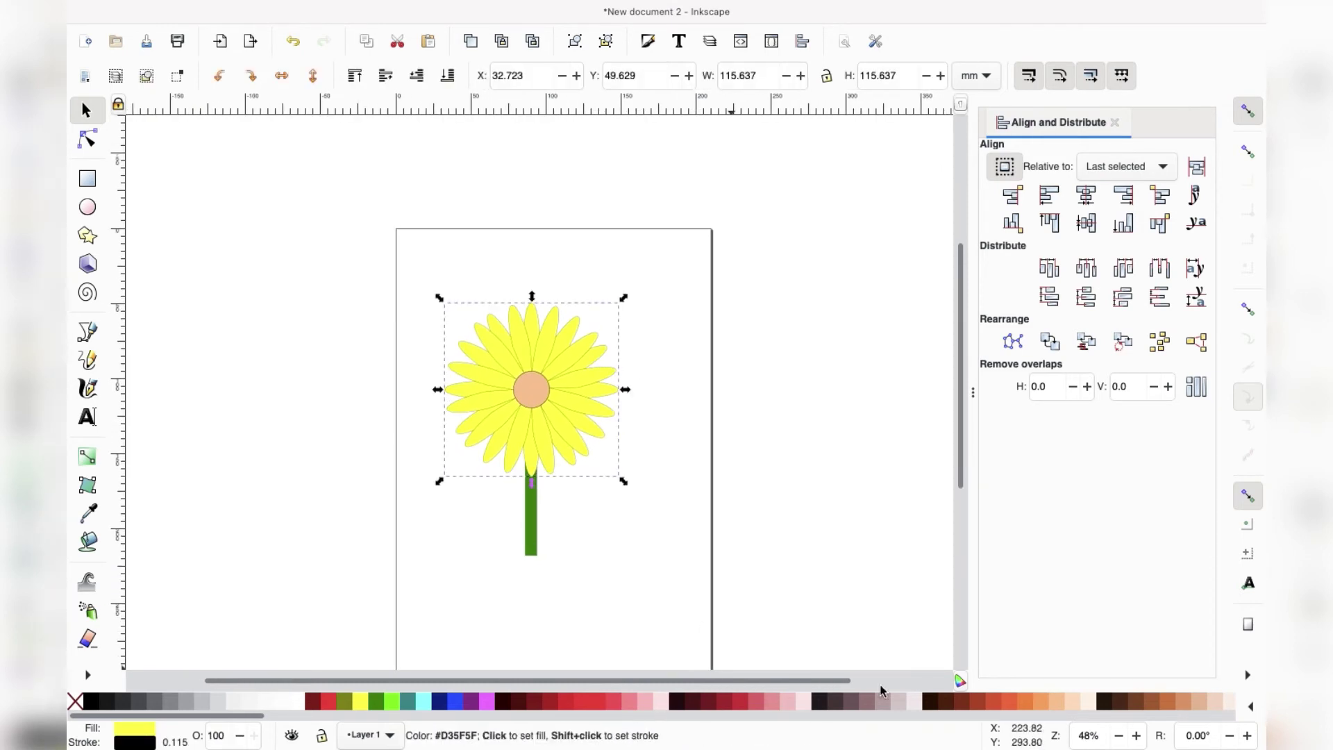
- Try an orange fill on the petals, then undo it to keep them yellow
left_click(1040, 701)
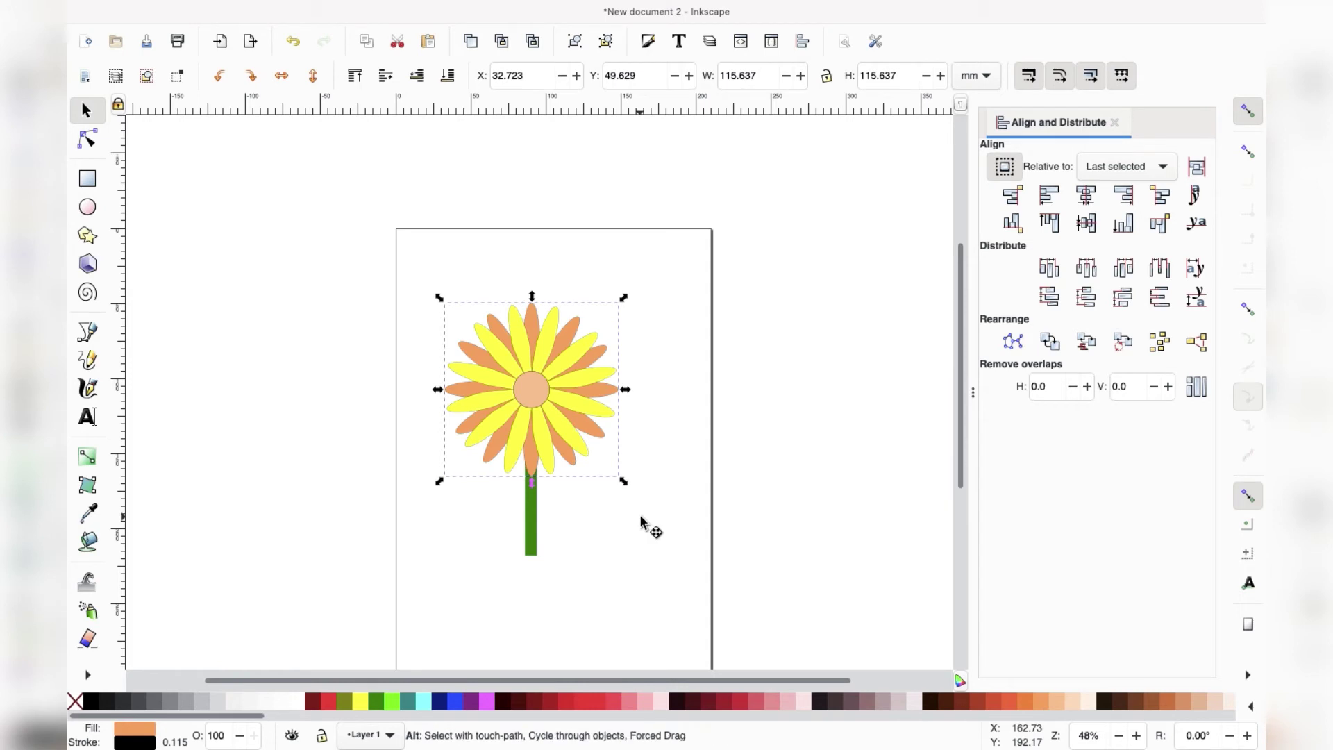
key("ctrl+z")
left_click(530, 387)
left_click(541, 568)
left_click(531, 542)
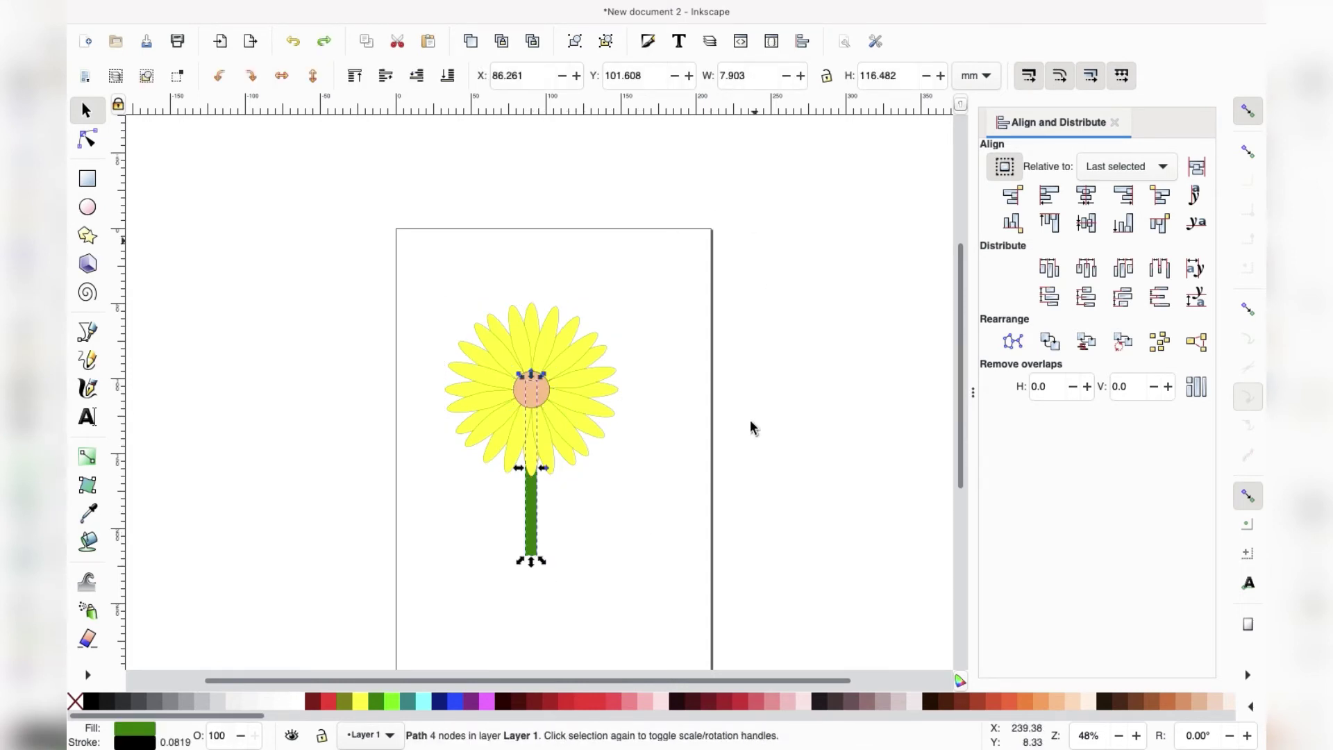
left_click(391, 507)
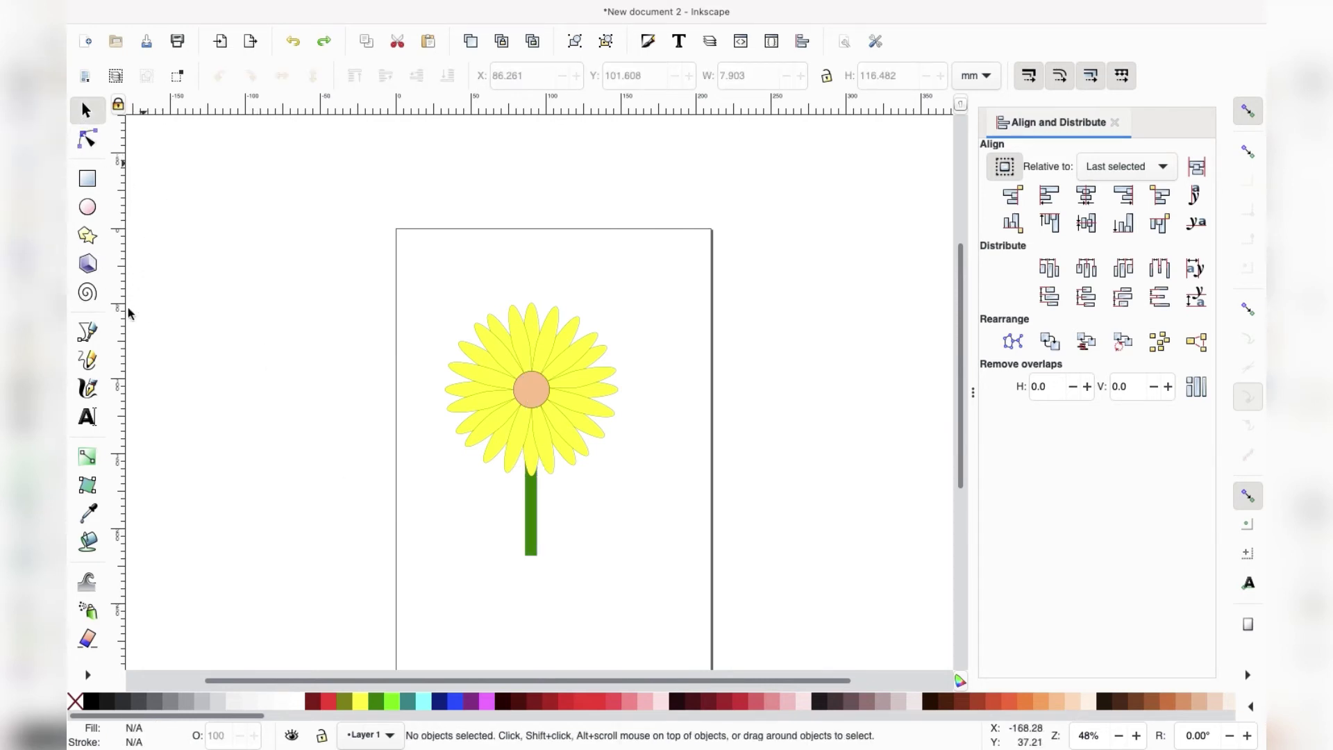
- Save the drawing as 'intro shapes inkscape.svg'
left_click(529, 391)
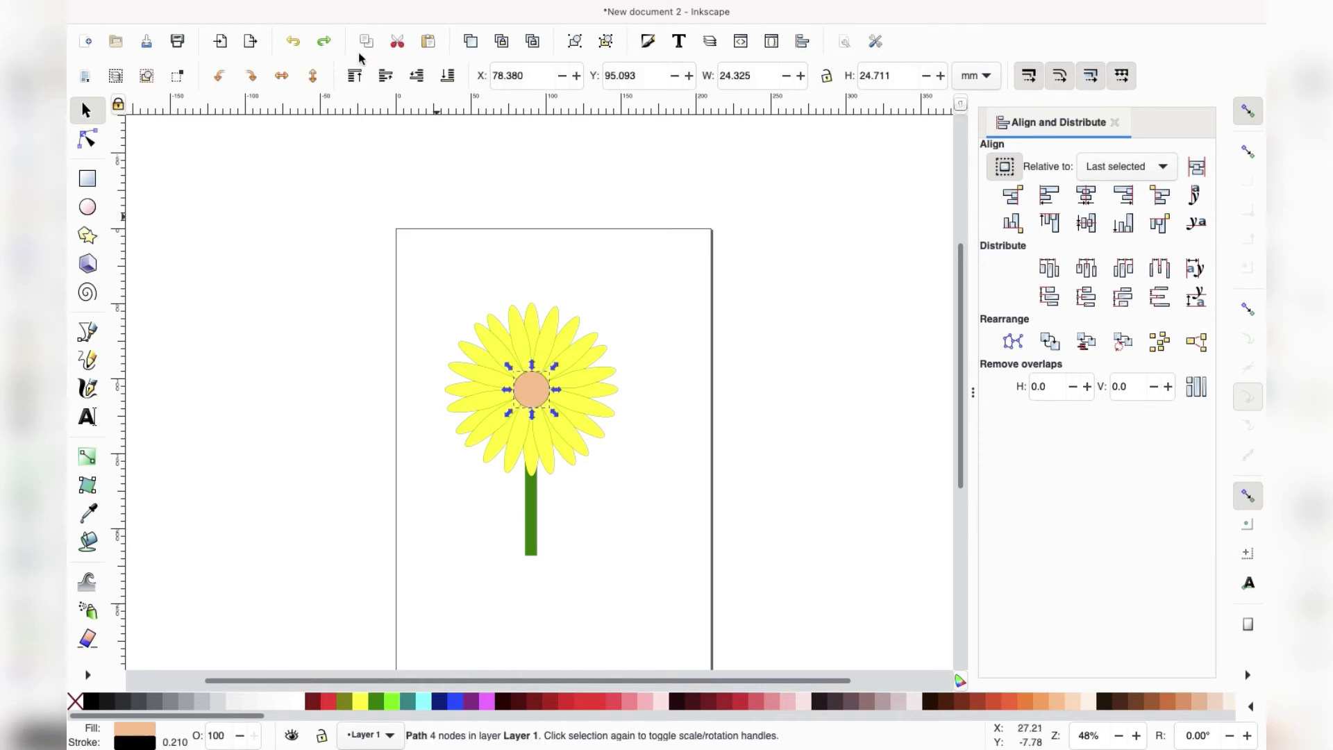
key("n")
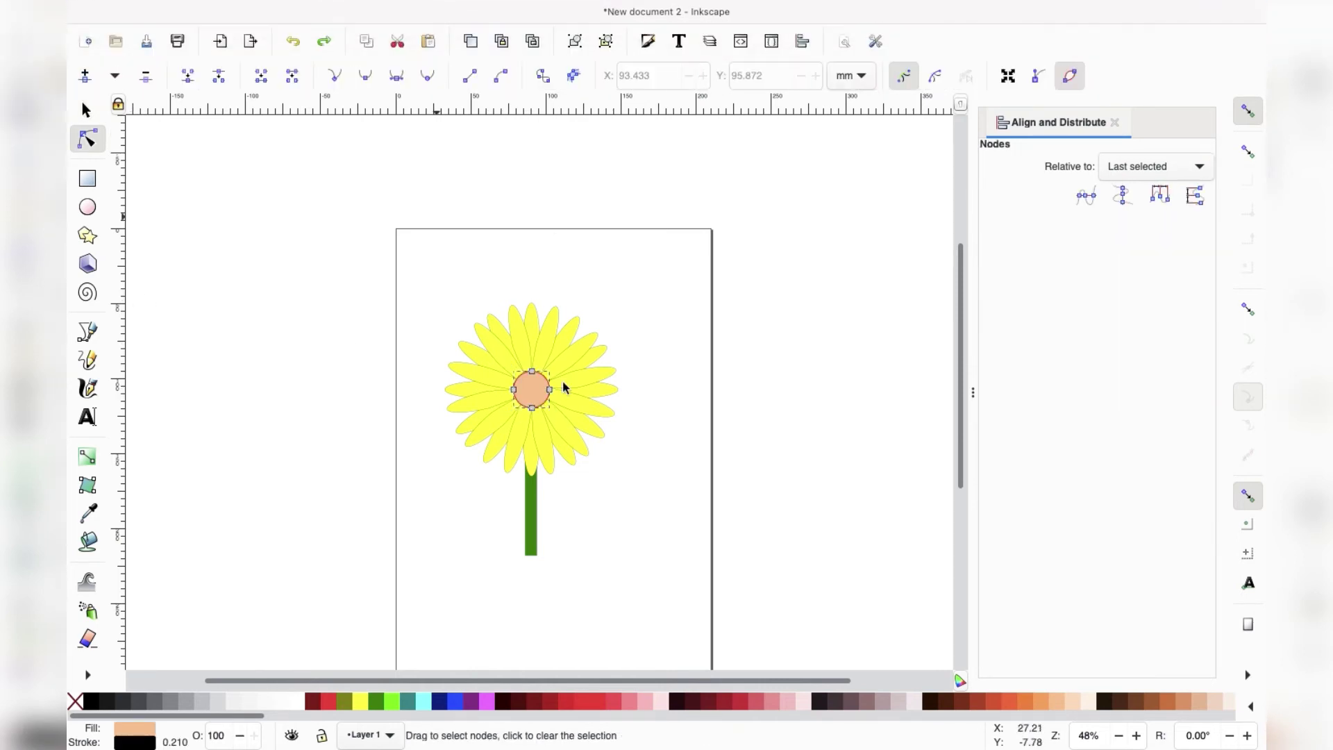
key("ctrl+s")
type("intro shapes inskape")
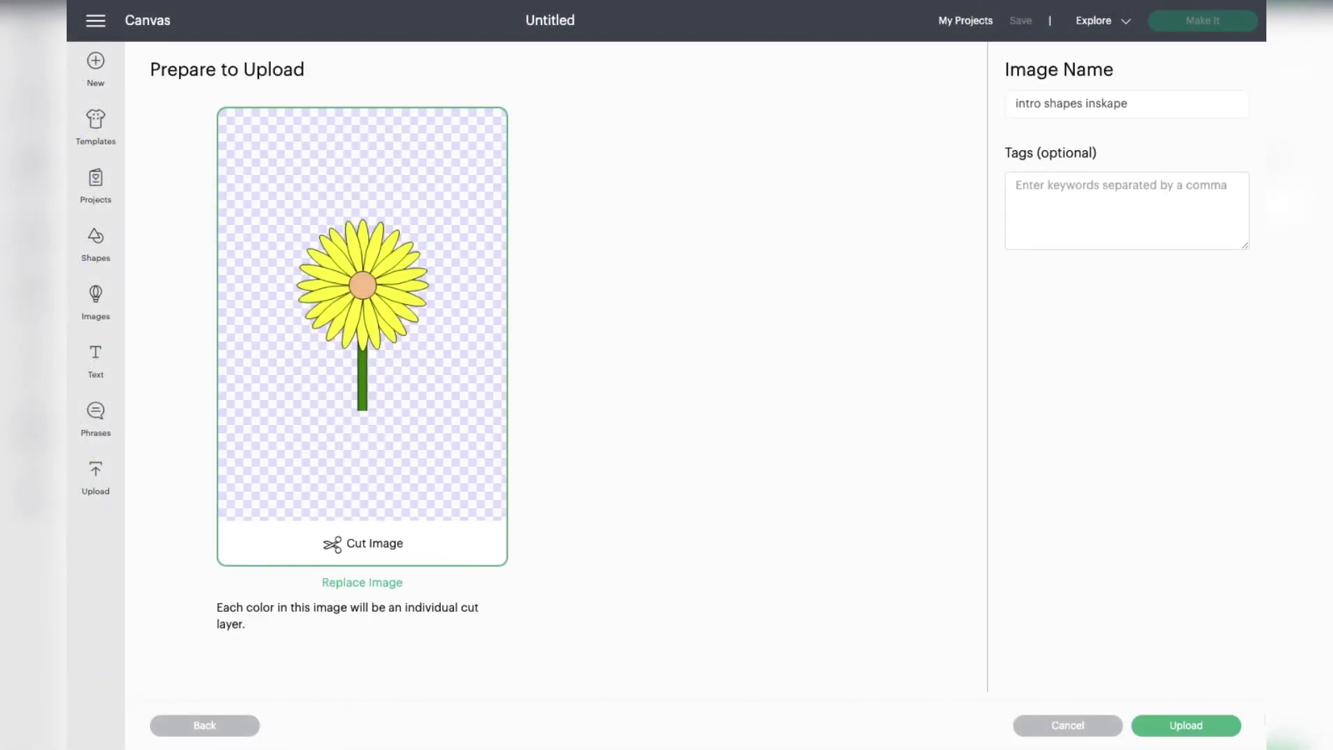
- Upload the prepared daisy, pick its thumbnail in Recent Uploads, and add it to the canvas
left_click(1220, 730)
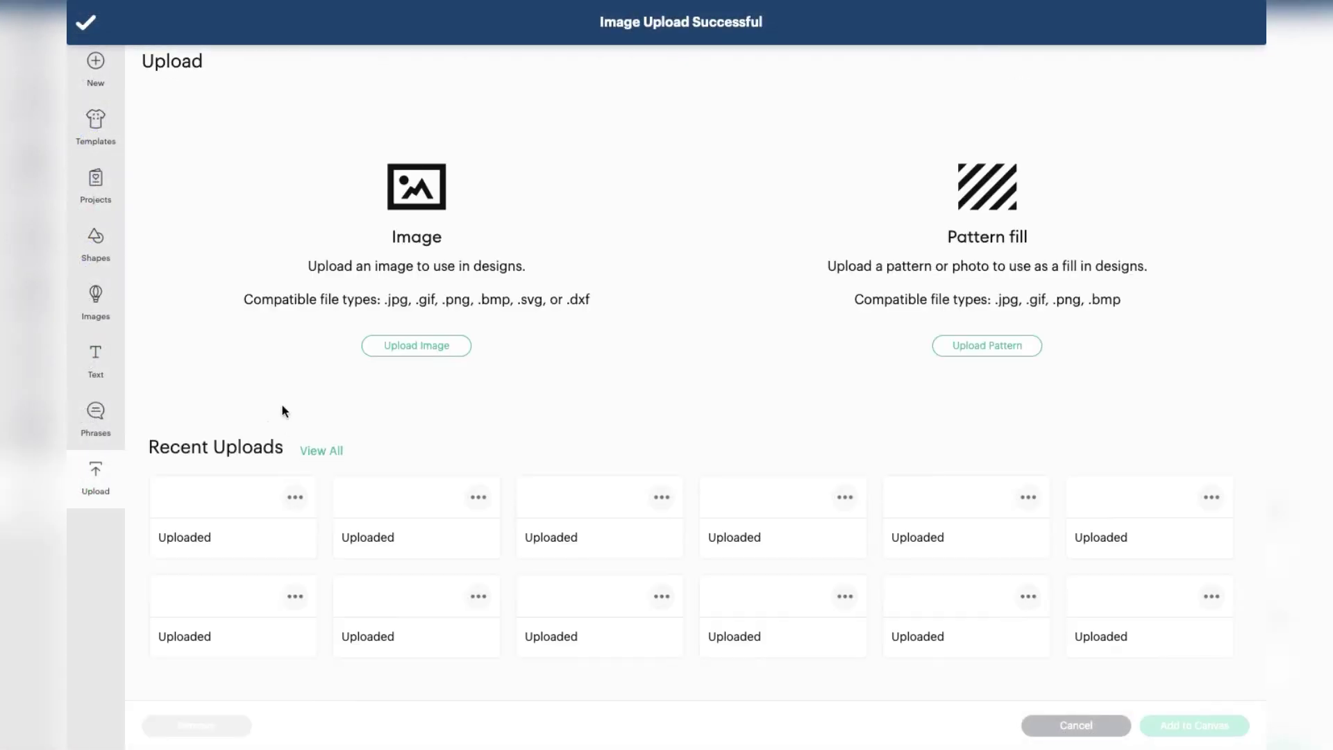
left_click(264, 529)
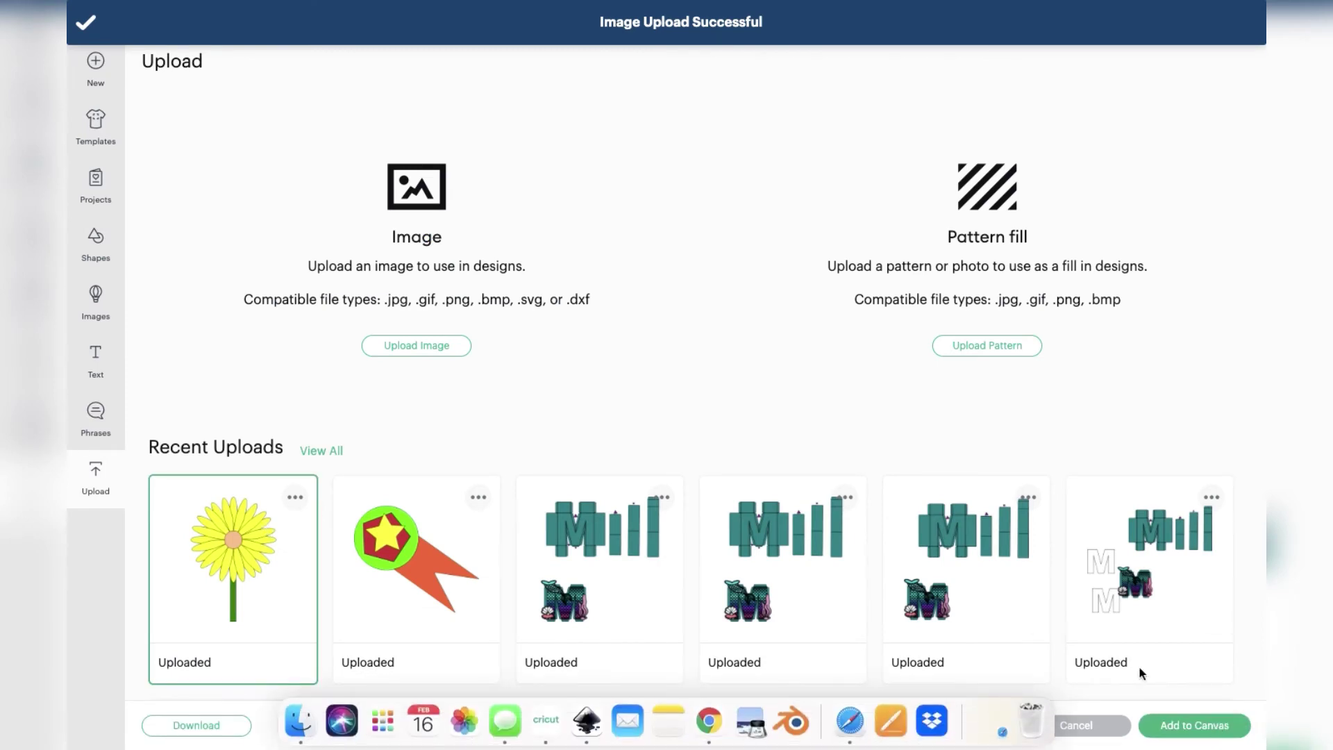
left_click(1216, 725)
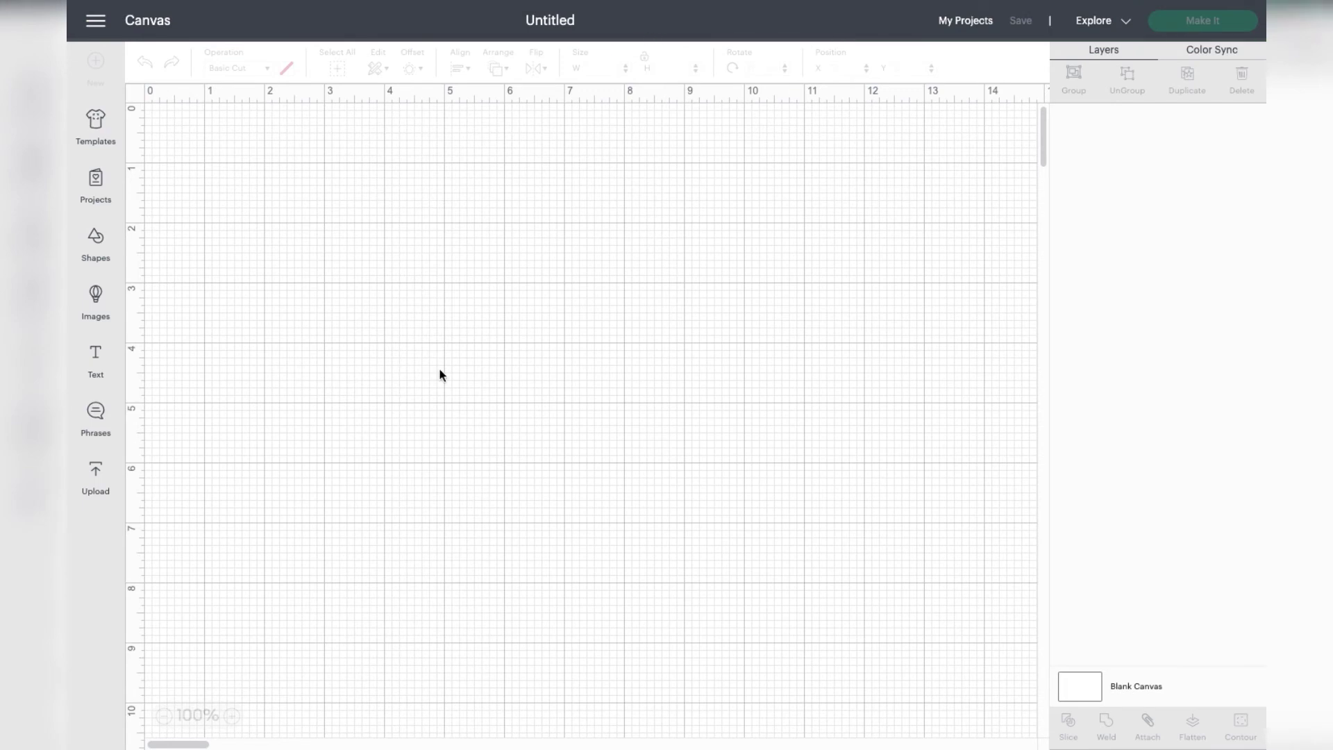
- Nudge the flower slightly up and right and ungroup it into separate layers
left_click(660, 476)
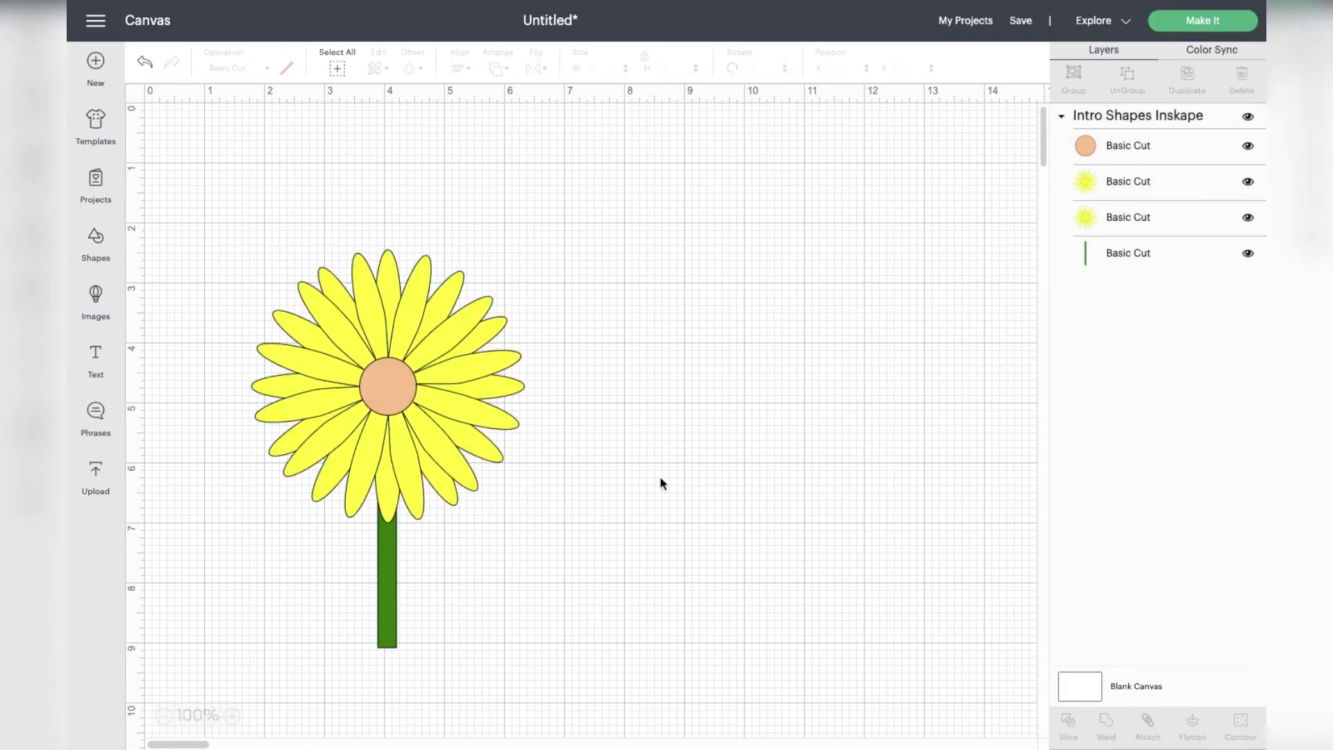
mouse_move(402, 553)
left_mouse_down()
mouse_move(438, 557)
mouse_move(409, 549)
left_mouse_up()
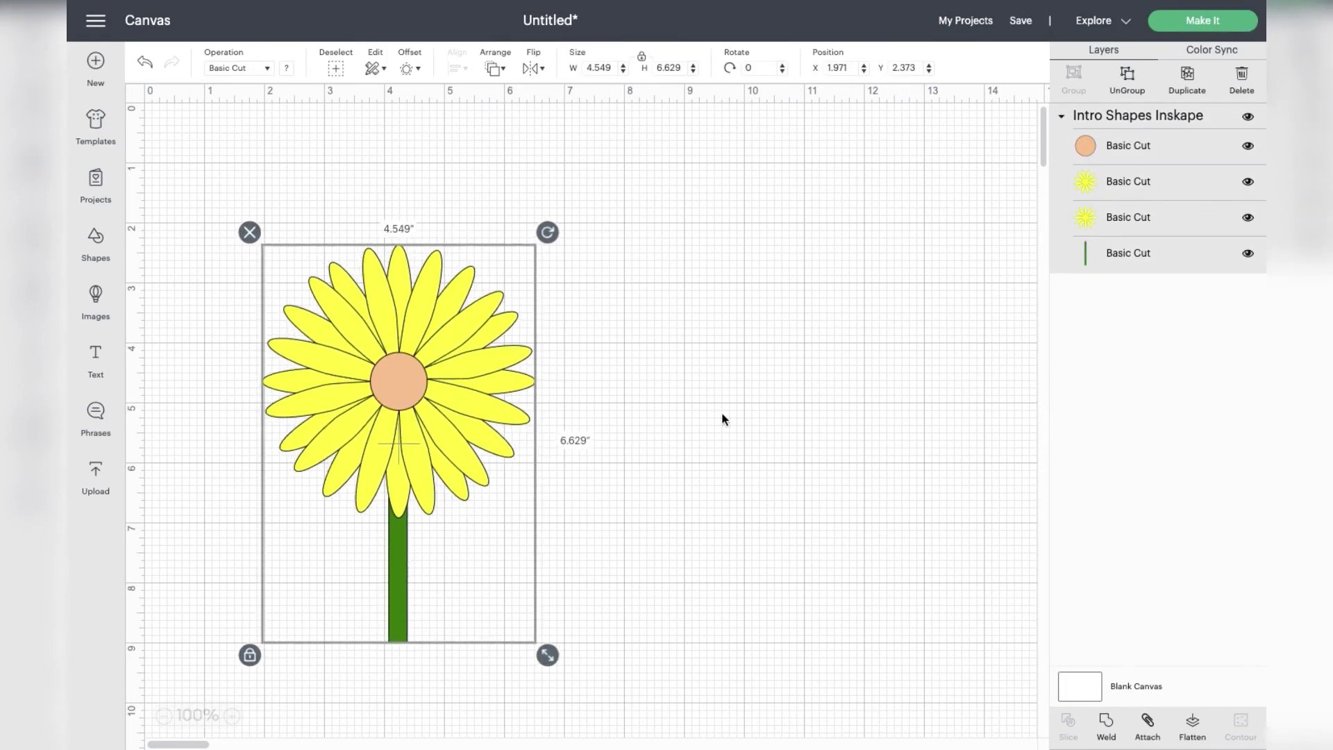
left_click(1143, 190)
left_click(1129, 118)
left_click(1132, 70)
- Check the centre, two petal and stem layers, then send the design to Make It
left_click(1106, 124)
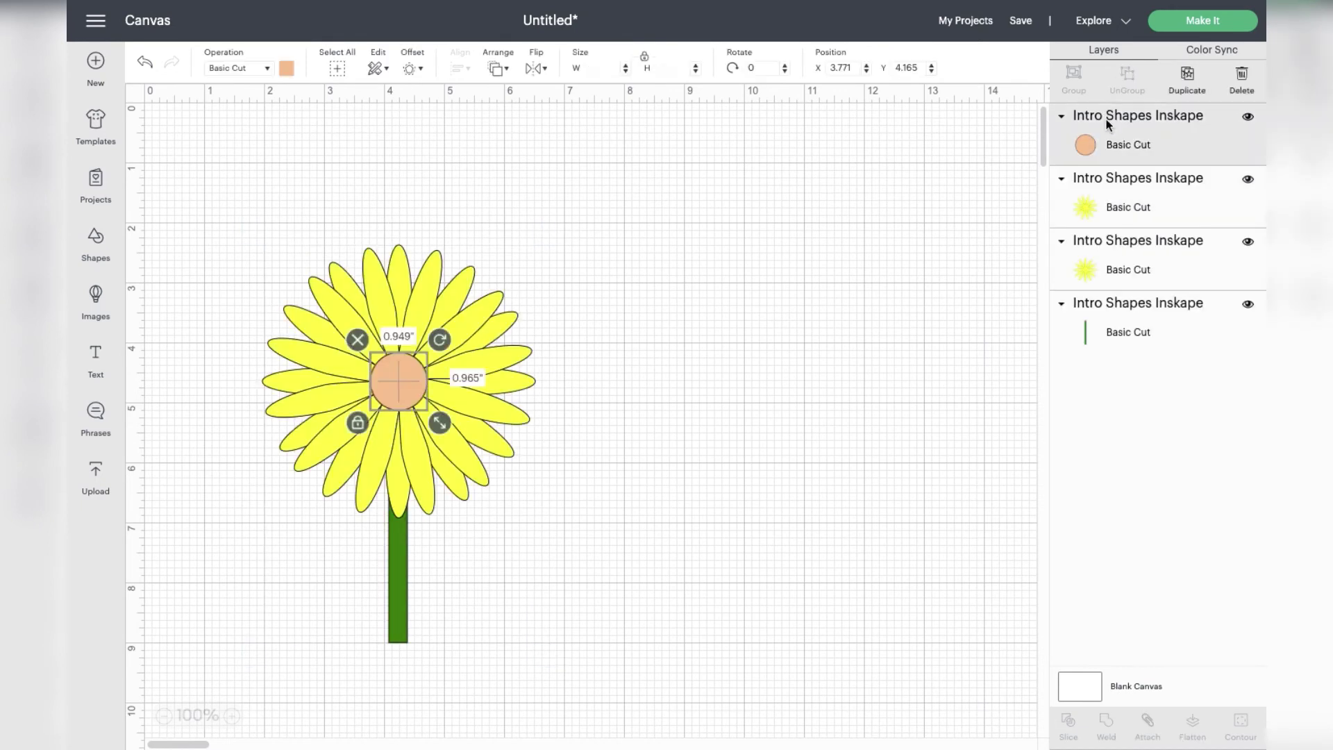
left_click(1106, 191)
left_click(1117, 264)
left_click(1115, 332)
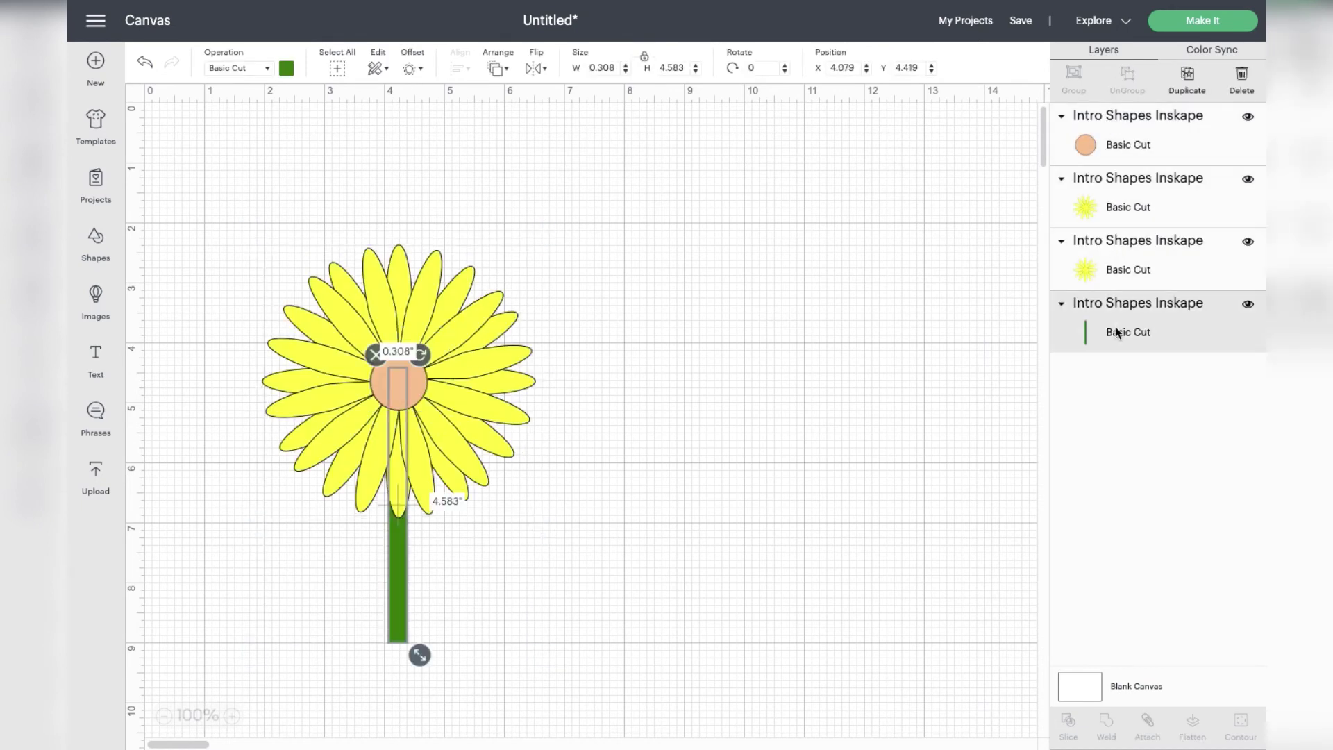
left_click(957, 317)
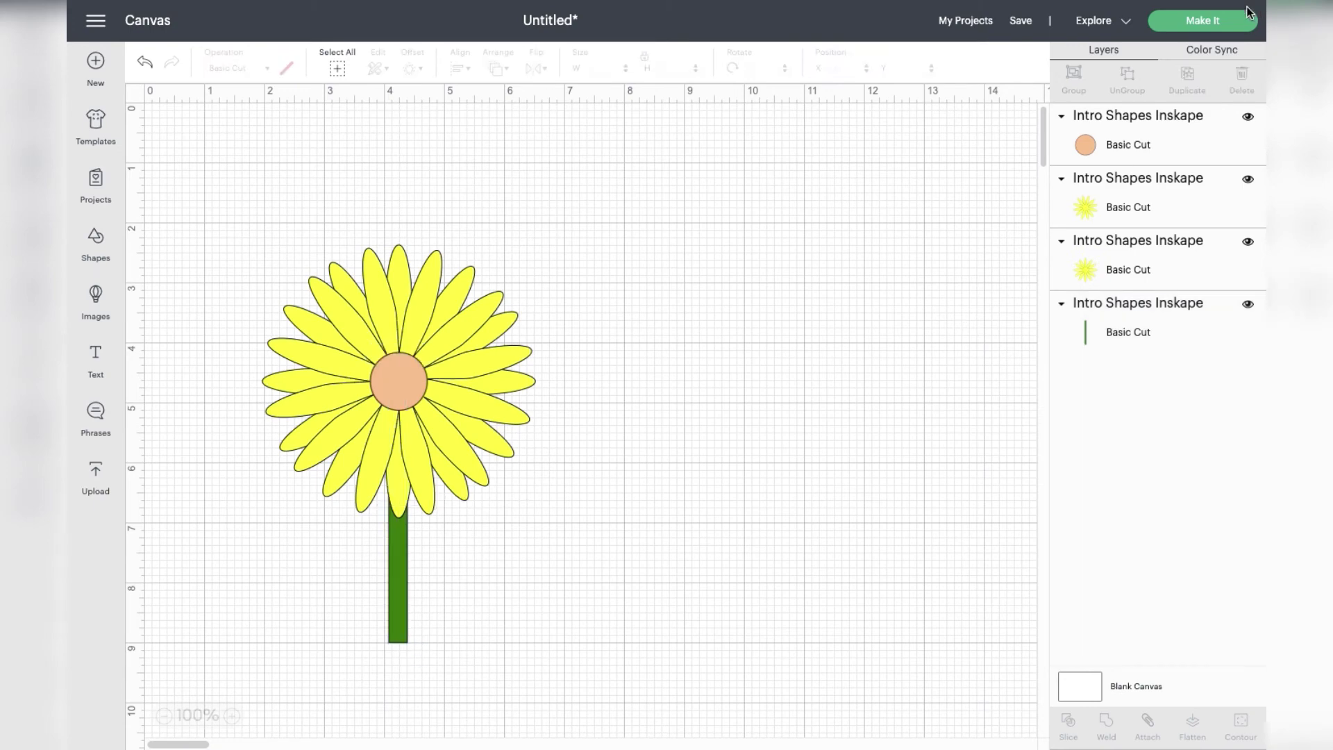
left_click(1212, 26)
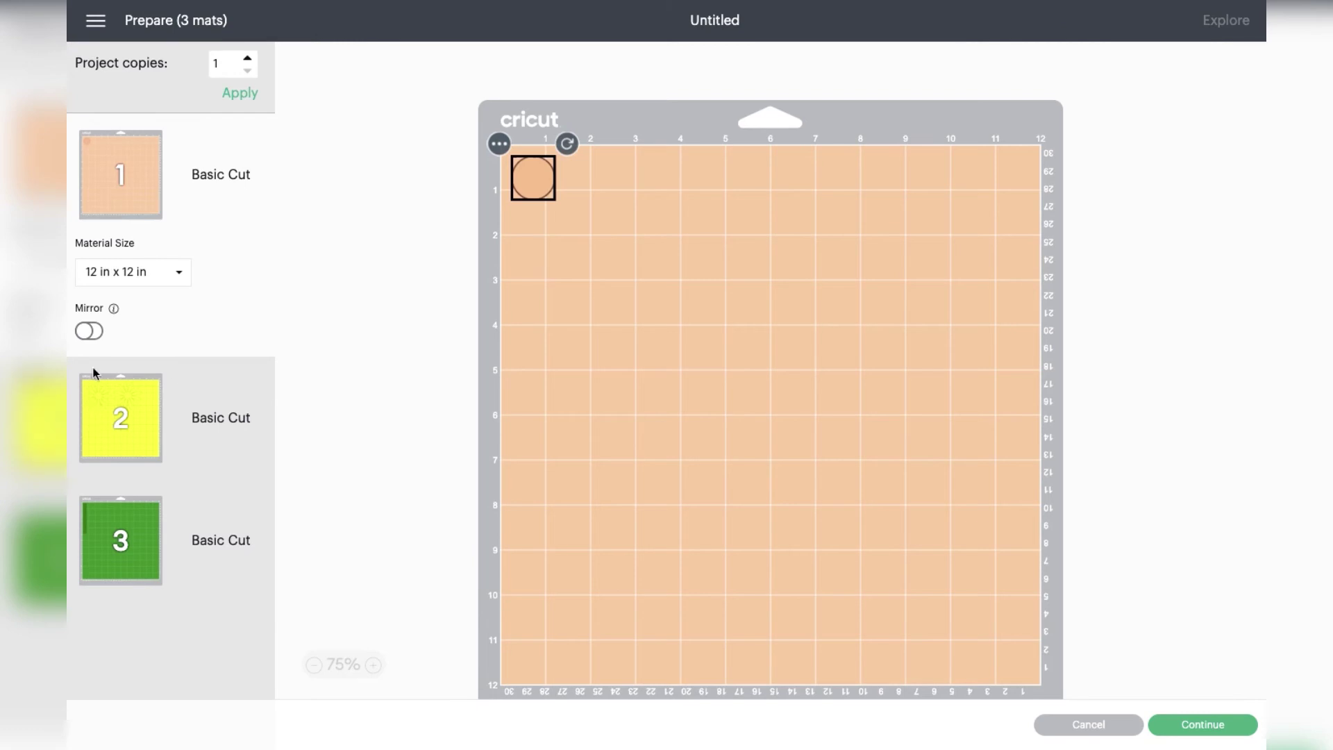
mouse_move(682, 6)
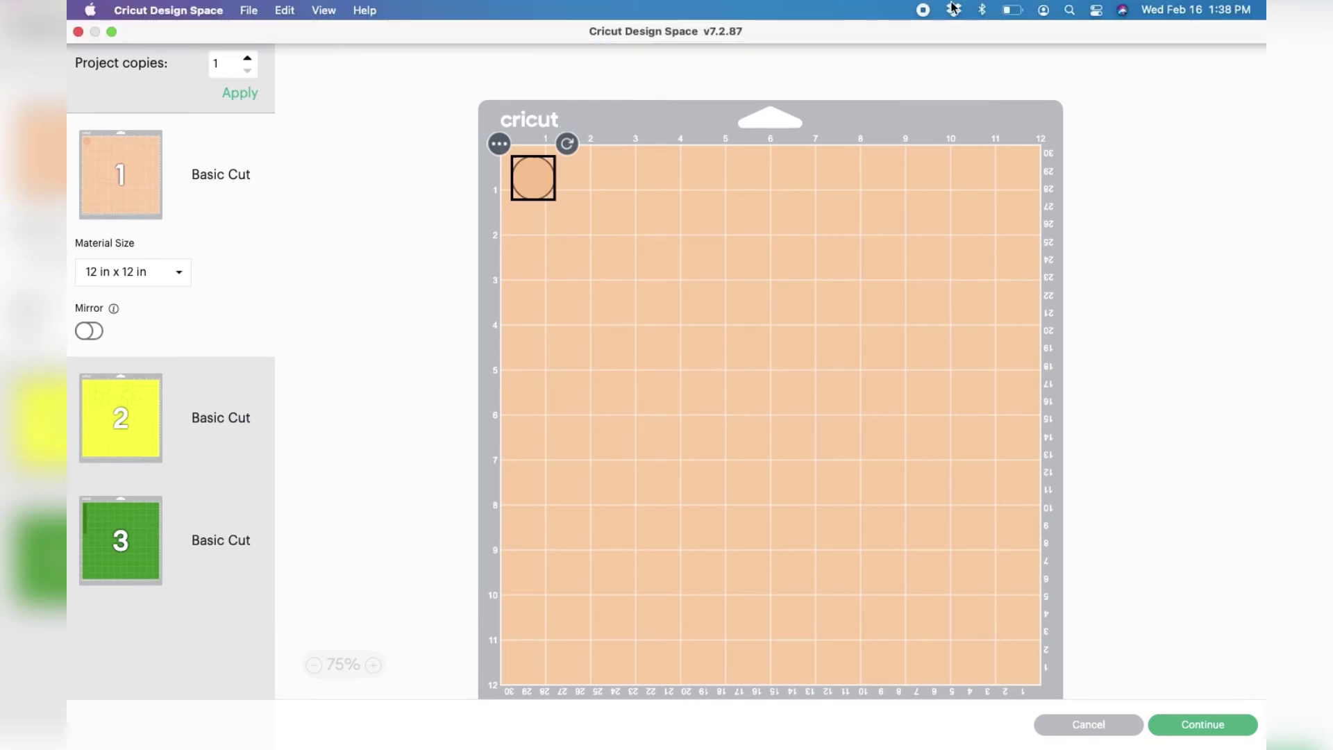